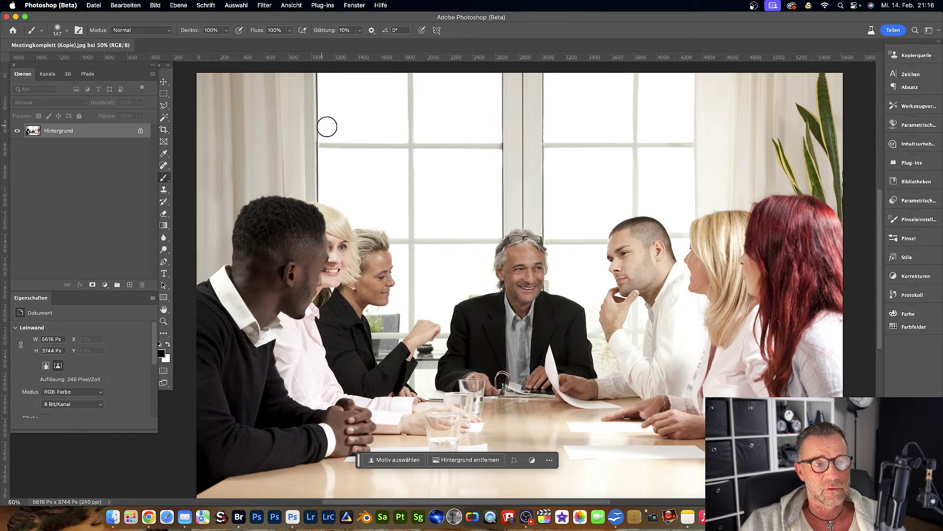
Step: Close the Meetingkomplett (Kopie).jpg document, returning Photoshop to the home screen
{"action": "left_click", "coordinate": [93, 8]}
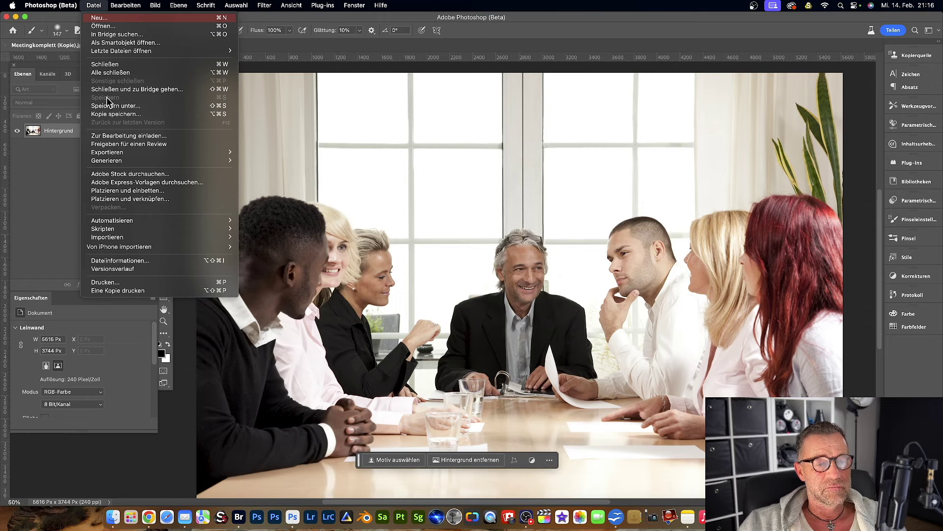
{"action": "left_click", "coordinate": [43, 157]}
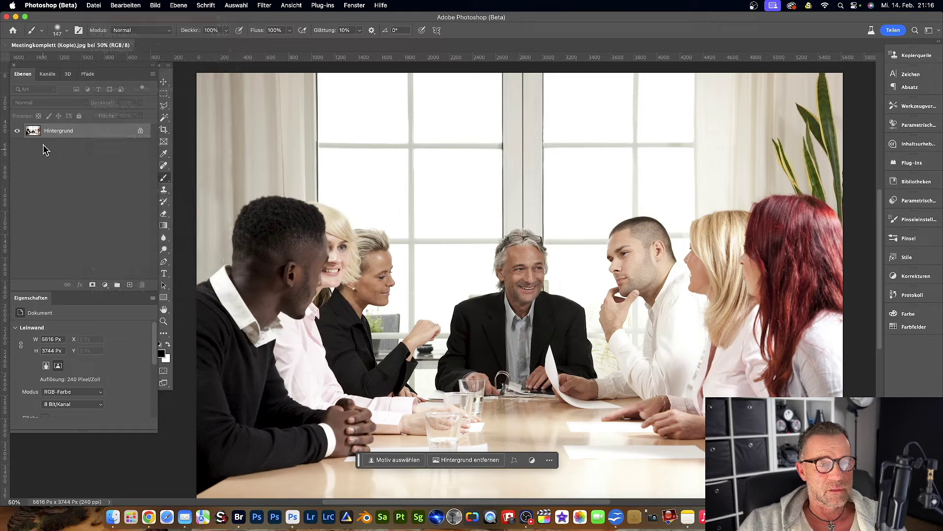
{"action": "left_click", "coordinate": [7, 47]}
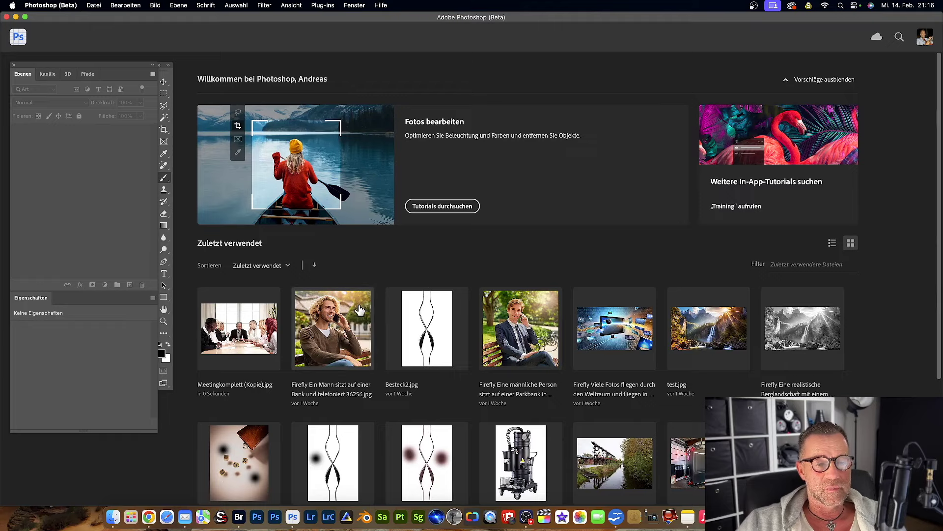
Step: Reopen Meetingkomplett (Kopie).jpg from Bridge, converting its colours to the working space
{"action": "left_click", "coordinate": [239, 514]}
{"action": "left_click_drag", "start_coordinate": [223, 118], "coordinate": [292, 516]}
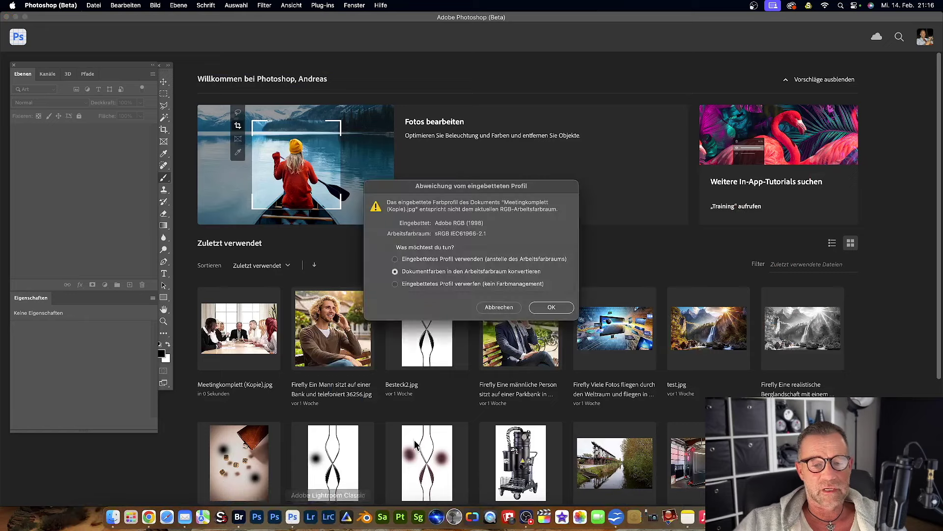
{"action": "left_click", "coordinate": [551, 308]}
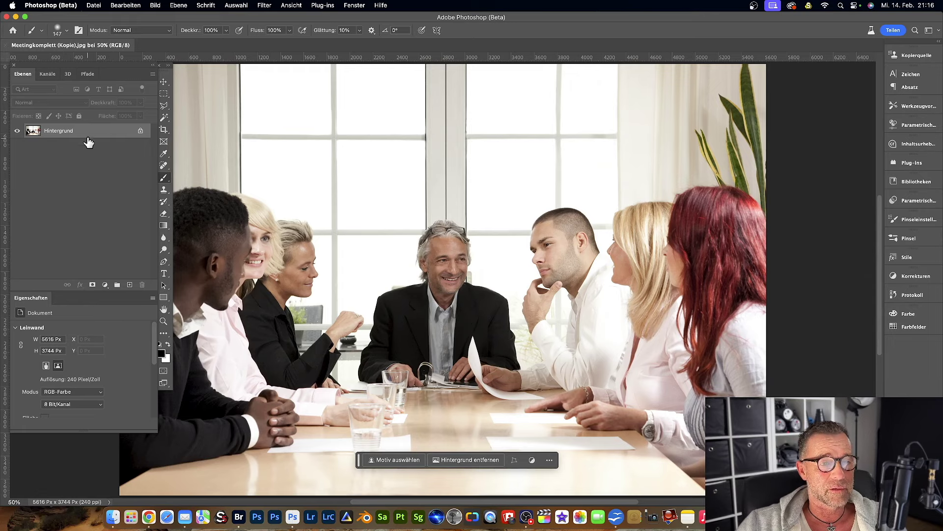
{"action": "left_click", "coordinate": [93, 5]}
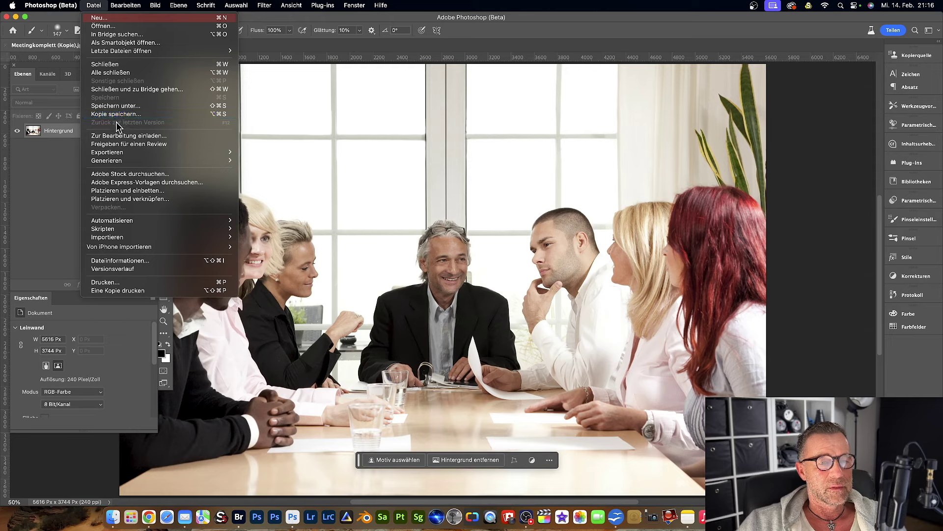
{"action": "mouse_move", "coordinate": [107, 152]}
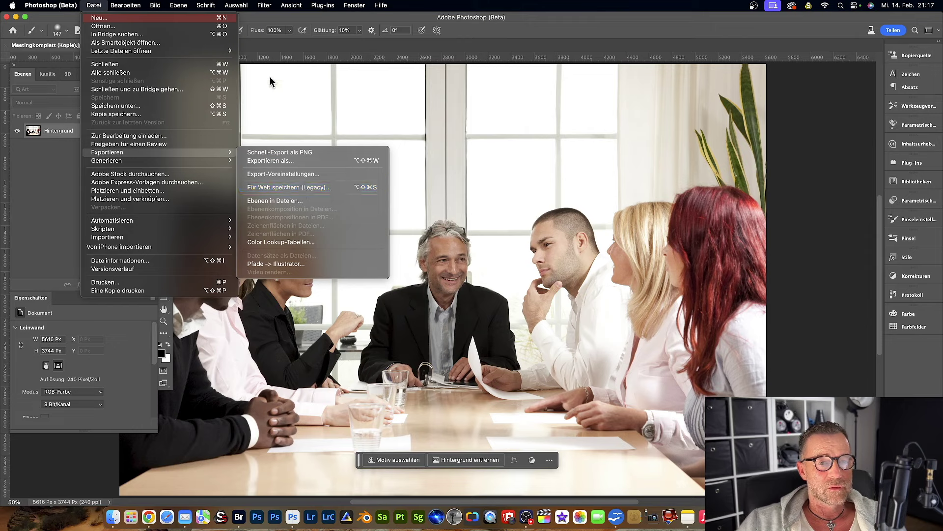
{"action": "left_click", "coordinate": [264, 16]}
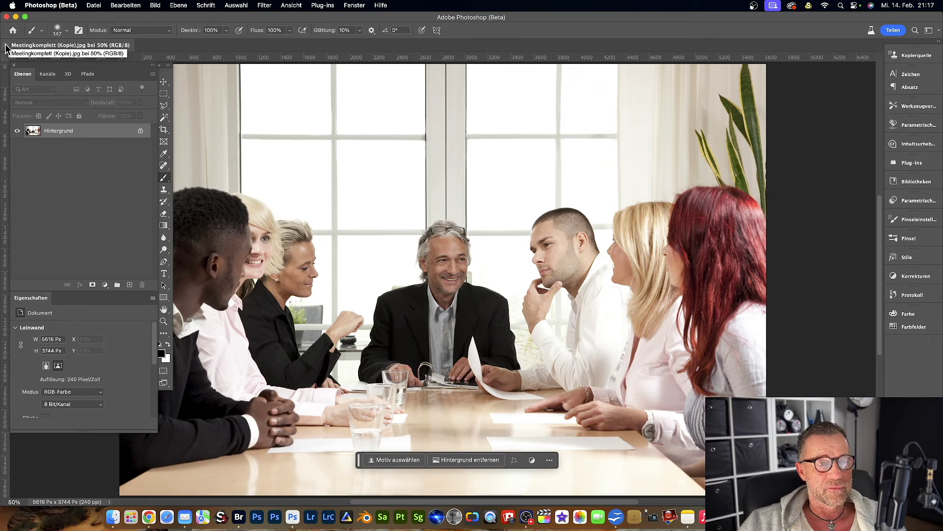
{"action": "left_click", "coordinate": [94, 6]}
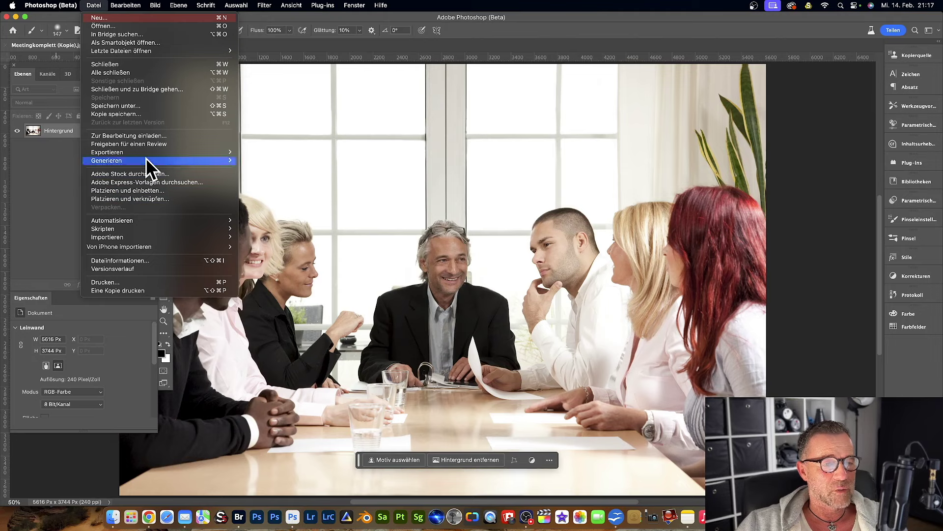
{"action": "left_click", "coordinate": [56, 156]}
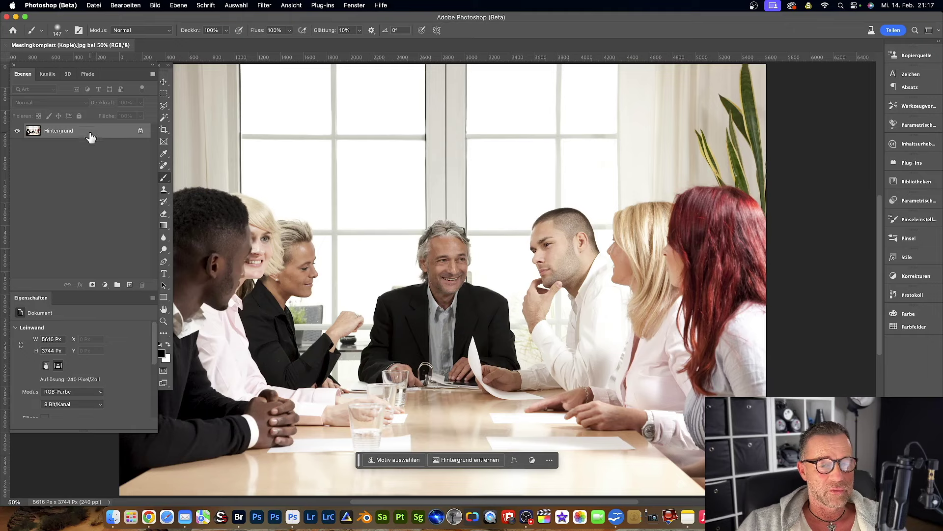
Step: Paint black brush scribbles on the left and right window panes
{"action": "mouse_move", "coordinate": [375, 158]}
{"action": "left_mouse_down"}
{"action": "mouse_move", "coordinate": [358, 150]}
{"action": "mouse_move", "coordinate": [361, 191]}
{"action": "mouse_move", "coordinate": [376, 196]}
{"action": "left_mouse_up"}
{"action": "left_click_drag", "start_coordinate": [513, 150], "coordinate": [530, 164]}
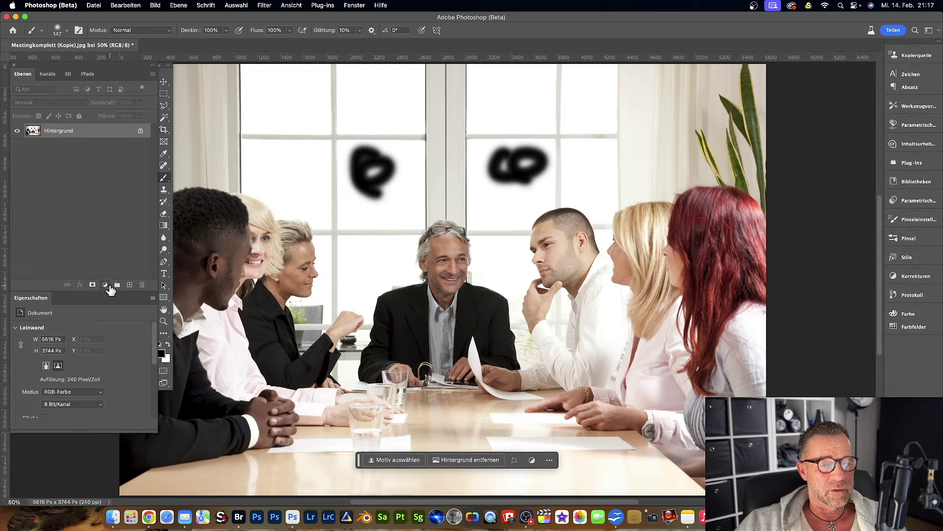
{"action": "left_click", "coordinate": [104, 285]}
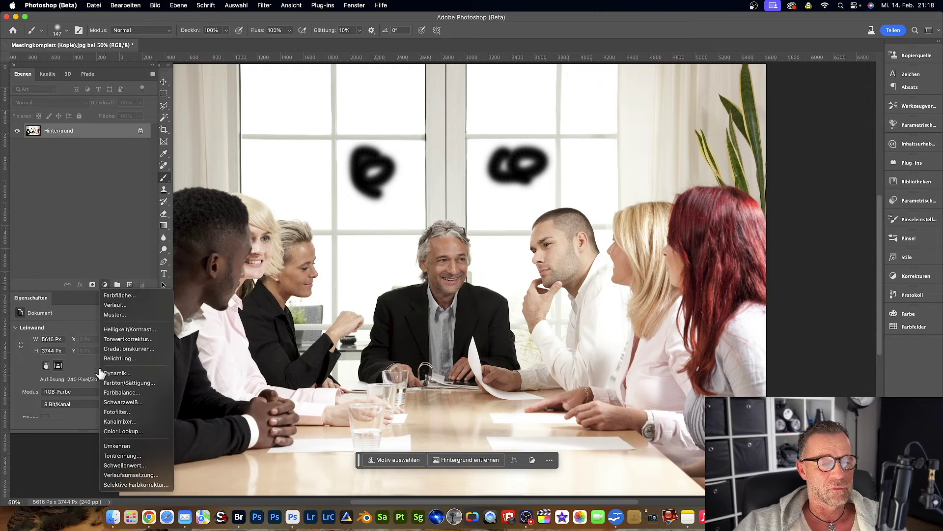
{"action": "left_click", "coordinate": [101, 158]}
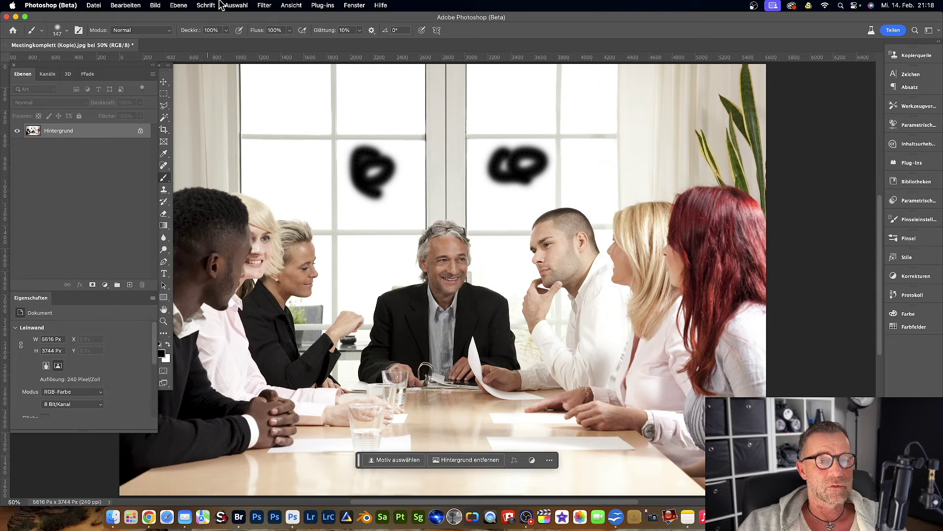
{"action": "left_click", "coordinate": [152, 4]}
{"action": "mouse_move", "coordinate": [172, 31]}
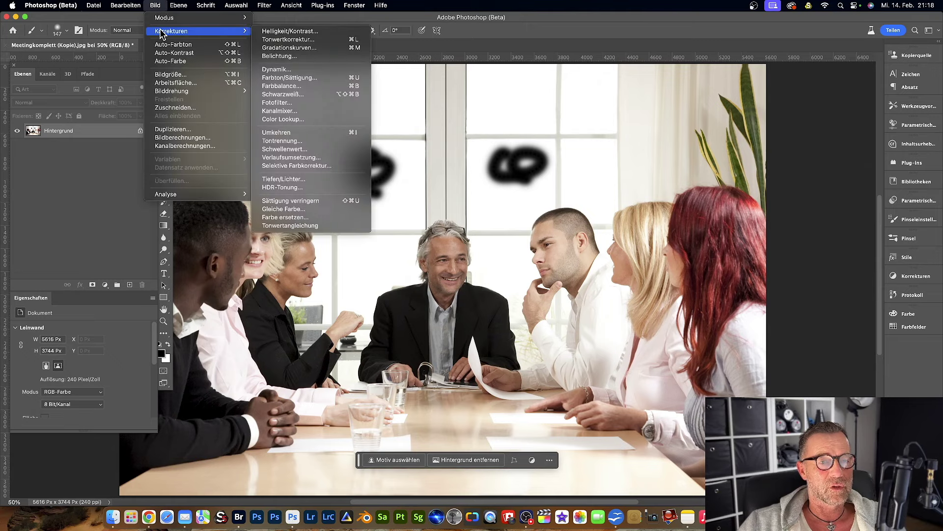
Step: Raise the photo's saturation to about +36 with Farbton/Sättigung, then close it
{"action": "left_click", "coordinate": [284, 78]}
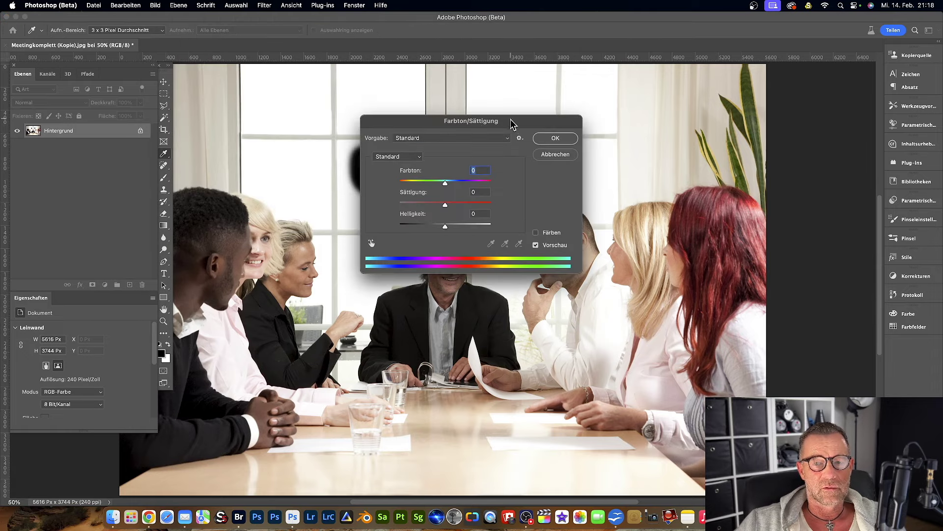
{"action": "left_click_drag", "start_coordinate": [511, 122], "coordinate": [624, 89]}
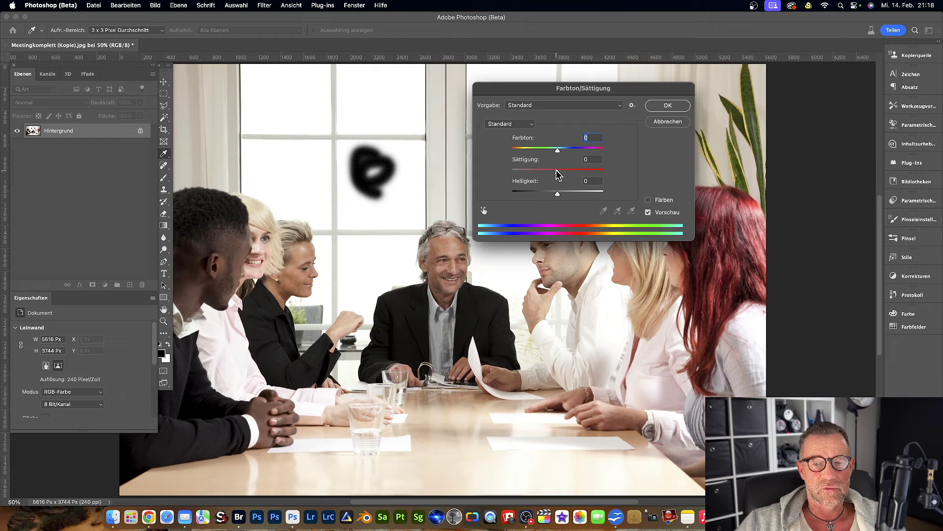
{"action": "left_click_drag", "start_coordinate": [557, 171], "coordinate": [575, 169]}
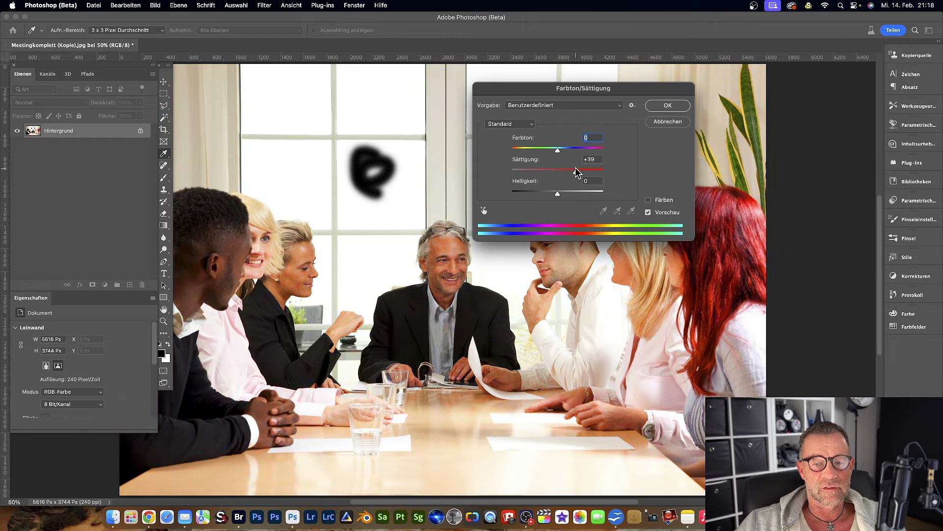
{"action": "left_click", "coordinate": [668, 105]}
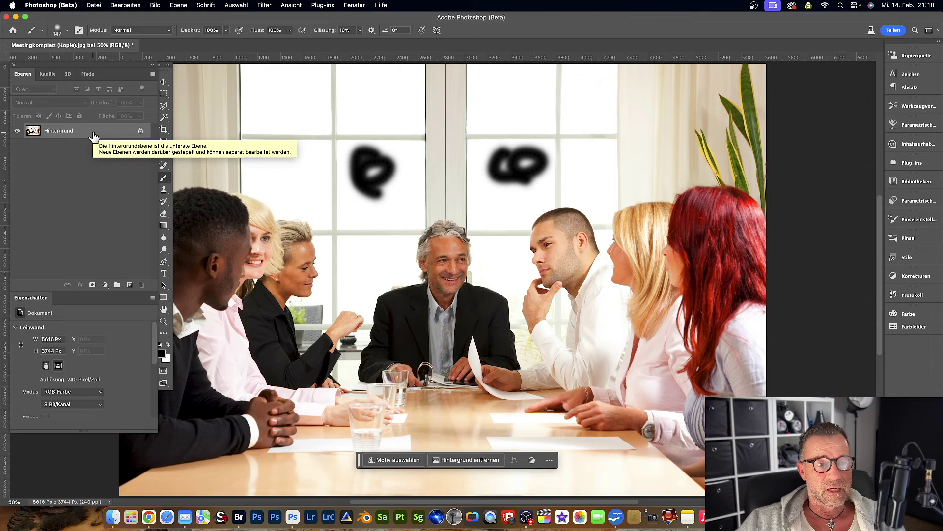
{"action": "left_click", "coordinate": [7, 45]}
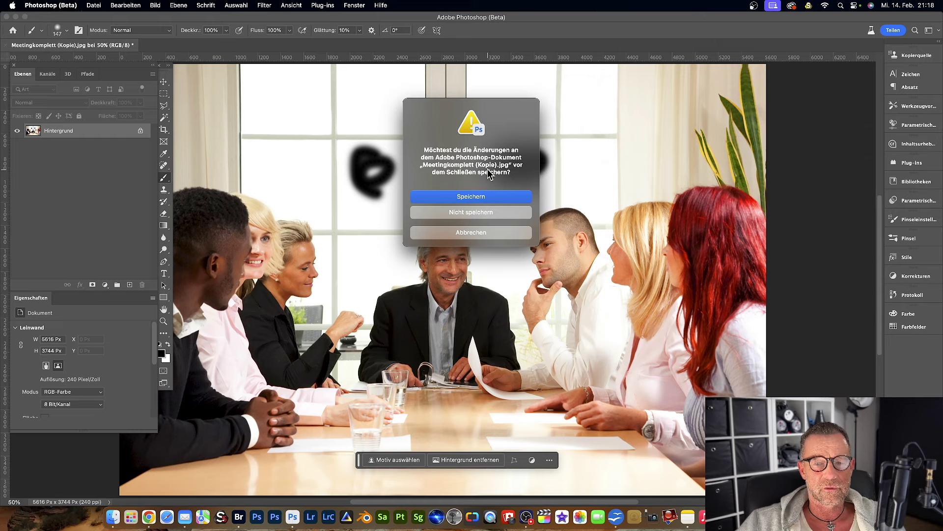
Step: Save the edits to Meetingkomplett (Kopie).jpg and close it
{"action": "left_click", "coordinate": [468, 196]}
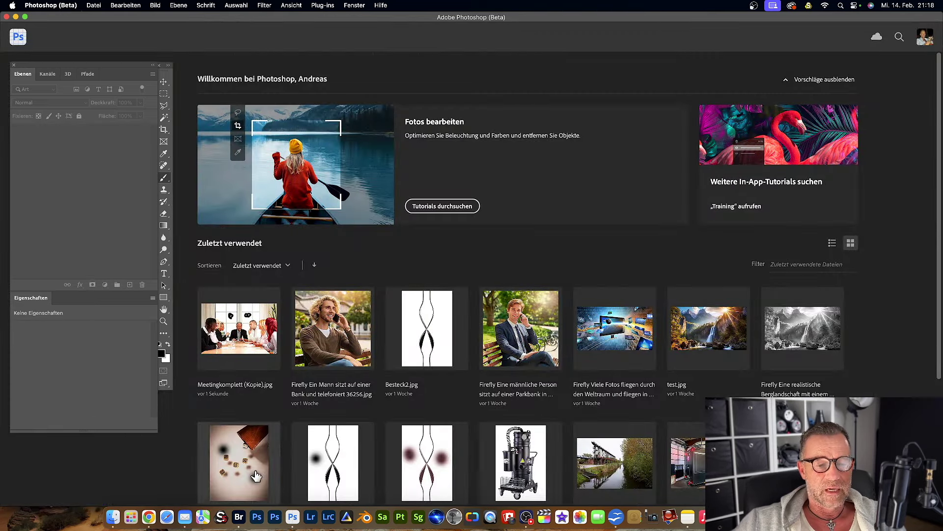
Step: Duplicate Meetingkomplett.jpg in Bridge and send the Kopie to Photoshop
{"action": "left_click", "coordinate": [239, 507]}
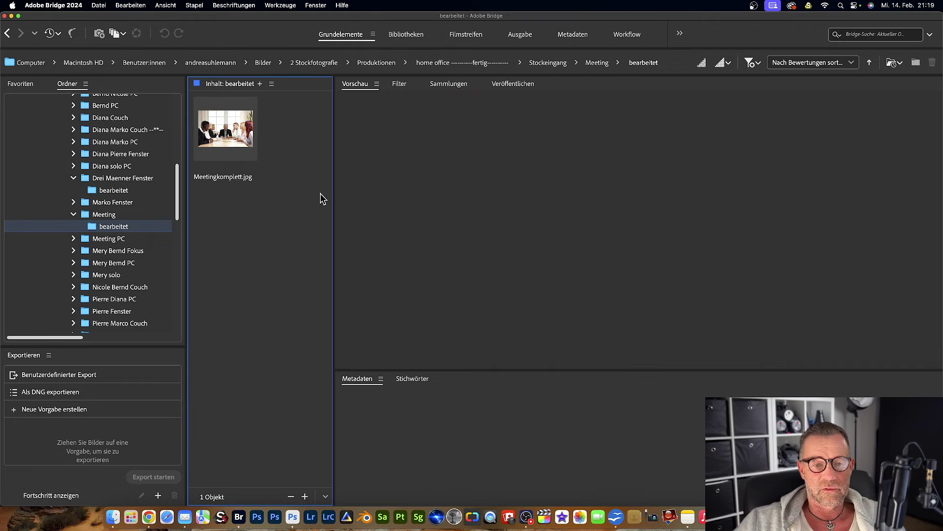
{"action": "right_click", "coordinate": [235, 135]}
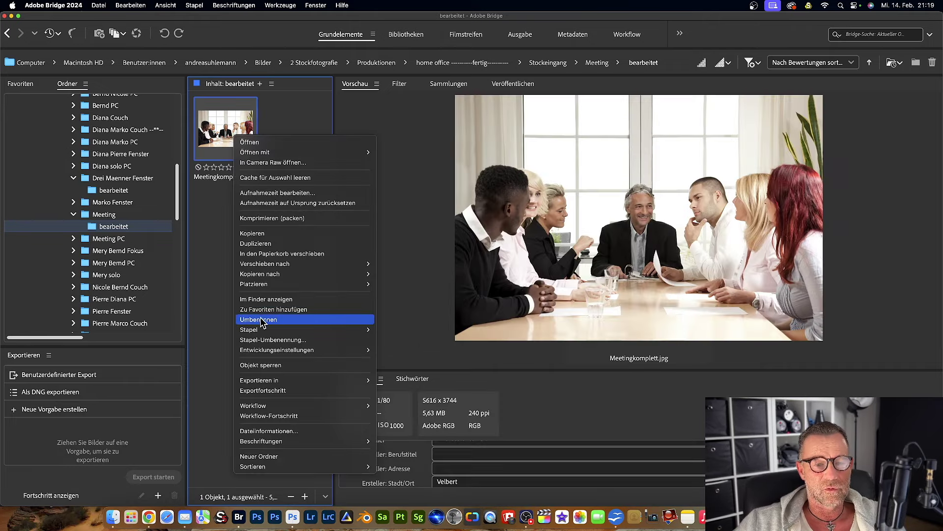
{"action": "left_click", "coordinate": [261, 244]}
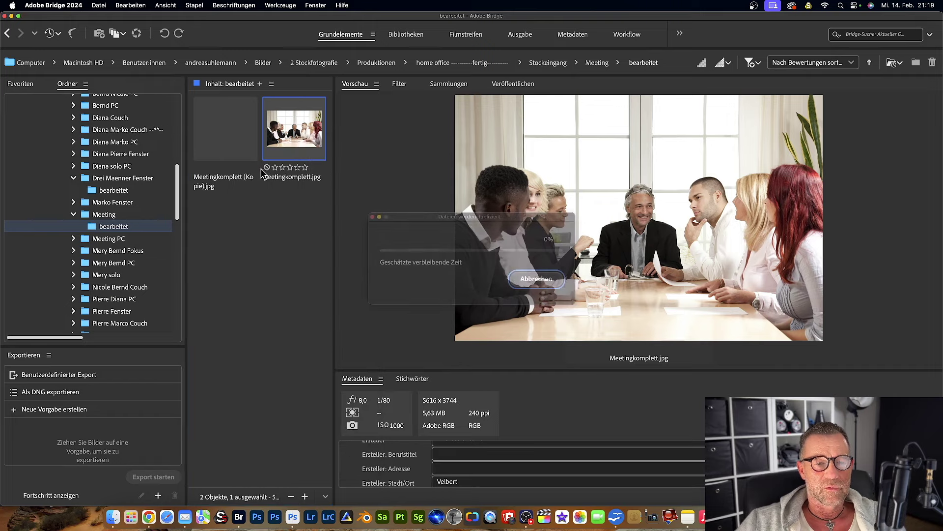
{"action": "left_click_drag", "start_coordinate": [221, 126], "coordinate": [300, 512]}
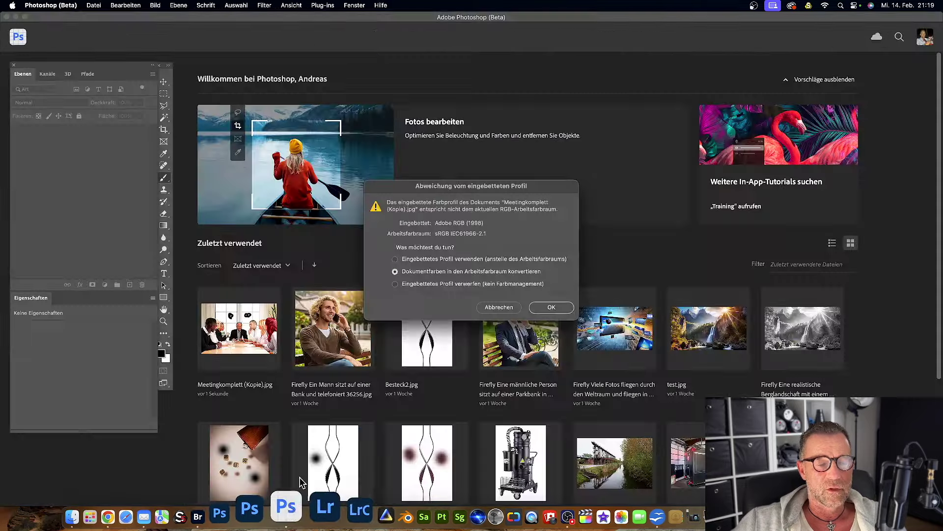
Step: Open the copy with converted colours and paint black scribbles on both windows
{"action": "left_click", "coordinate": [553, 307]}
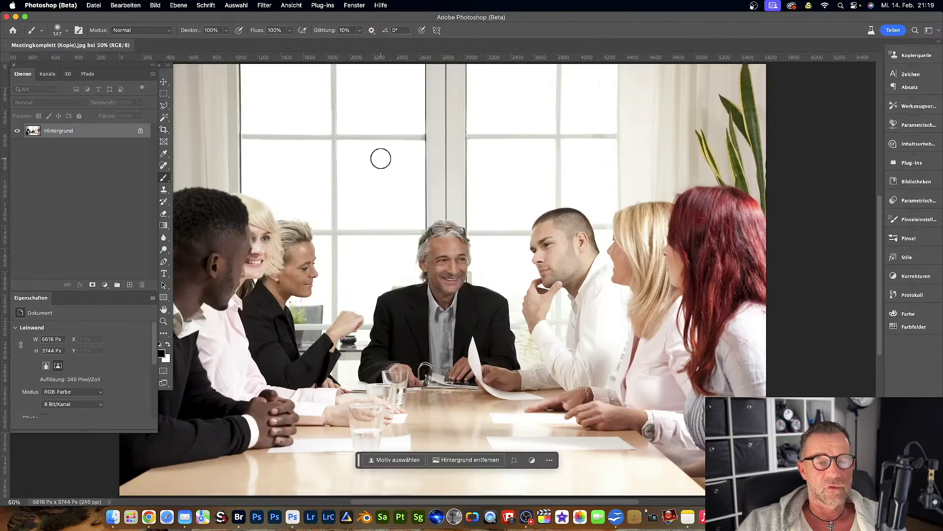
{"action": "left_click_drag", "start_coordinate": [379, 158], "coordinate": [389, 168]}
{"action": "left_click_drag", "start_coordinate": [509, 167], "coordinate": [511, 183]}
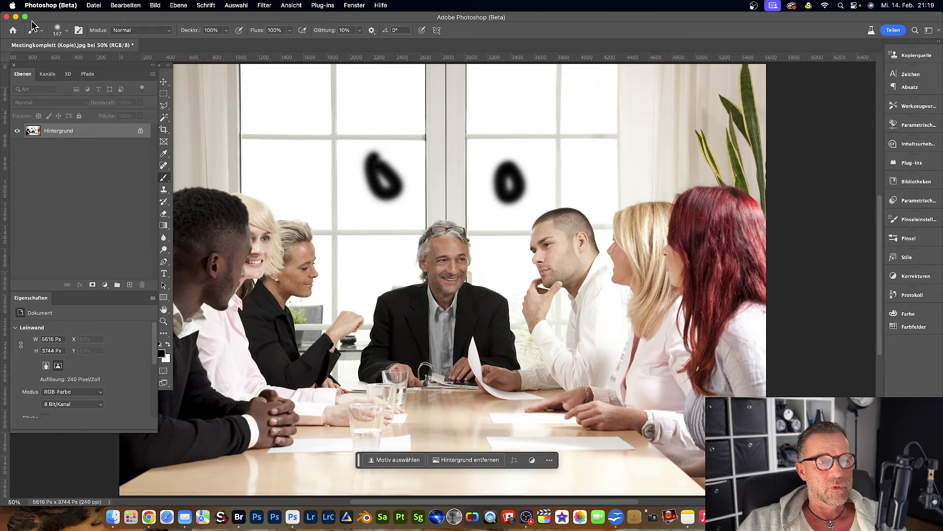
{"action": "left_click", "coordinate": [93, 6]}
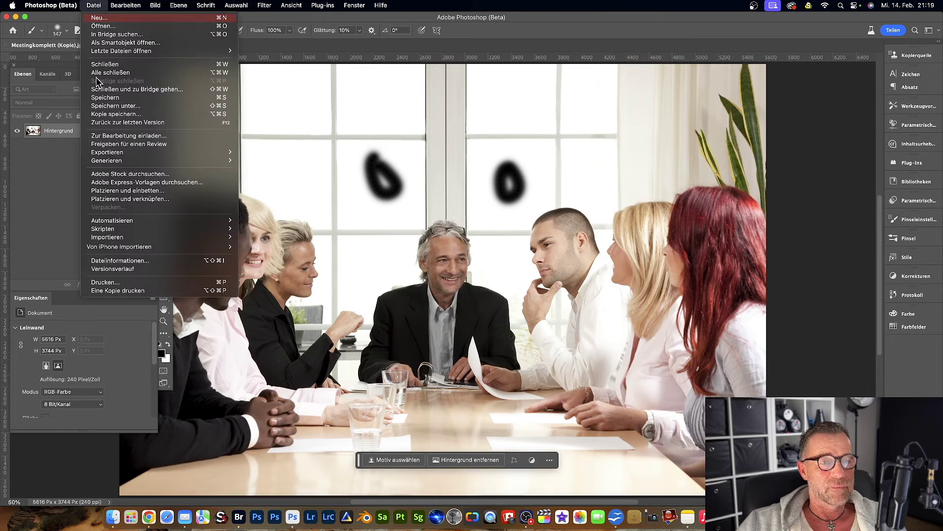
{"action": "left_click", "coordinate": [62, 143]}
Step: Save the scribbled photo with Datei > Speichern and switch to Adobe Bridge
{"action": "left_click", "coordinate": [7, 45]}
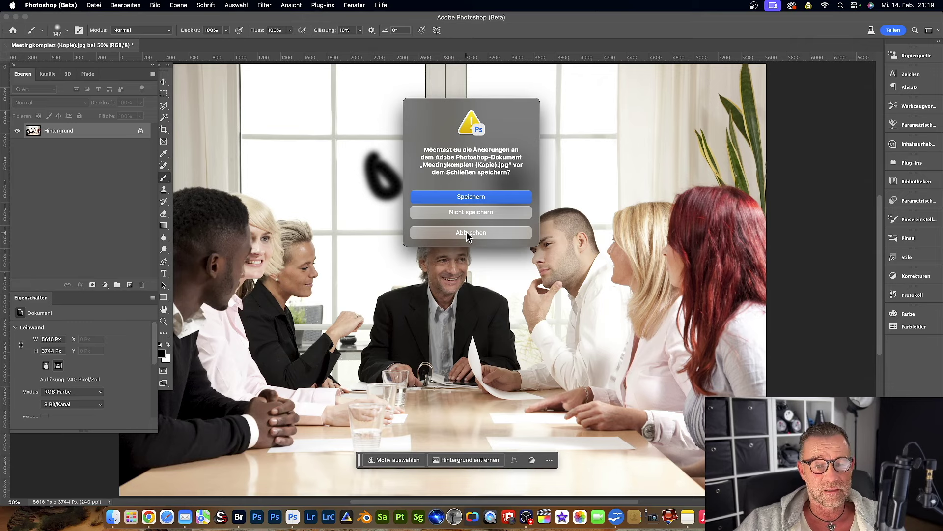
{"action": "left_click", "coordinate": [467, 233]}
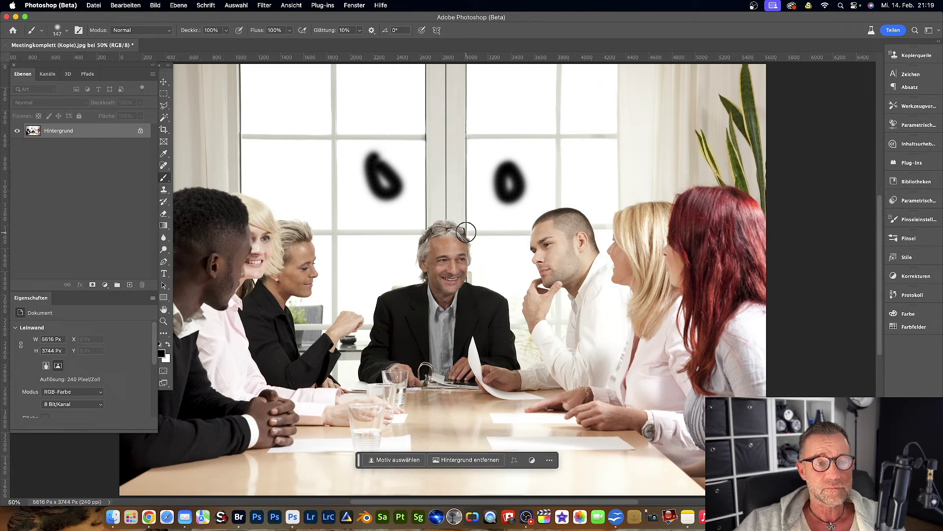
{"action": "left_click", "coordinate": [93, 6]}
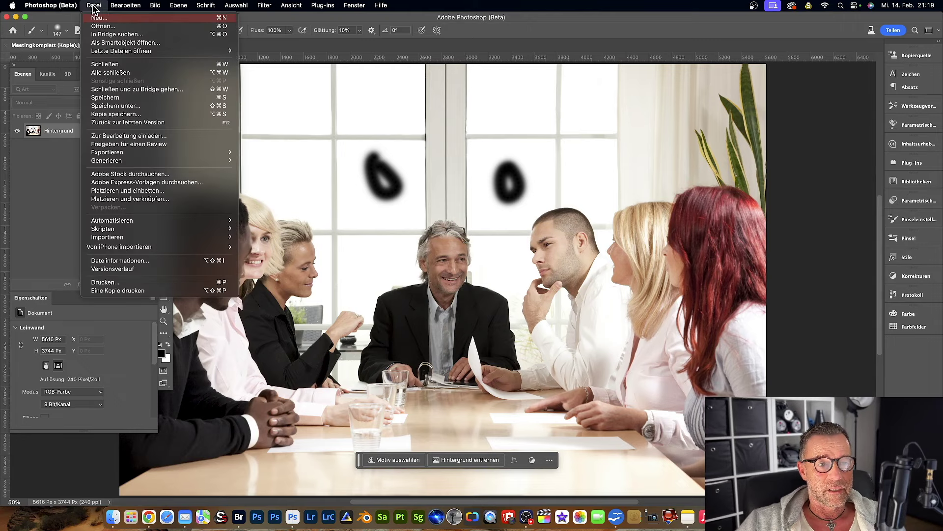
{"action": "left_click", "coordinate": [100, 97]}
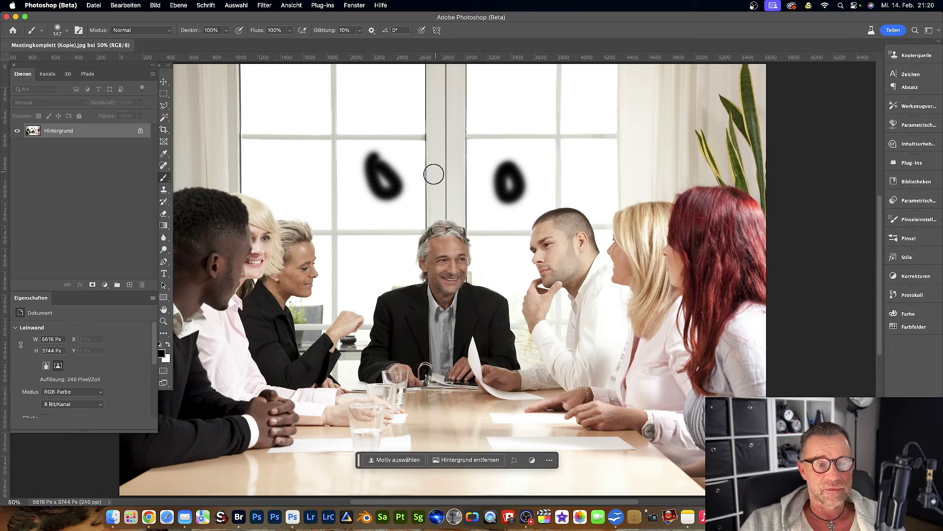
{"action": "left_click", "coordinate": [241, 514]}
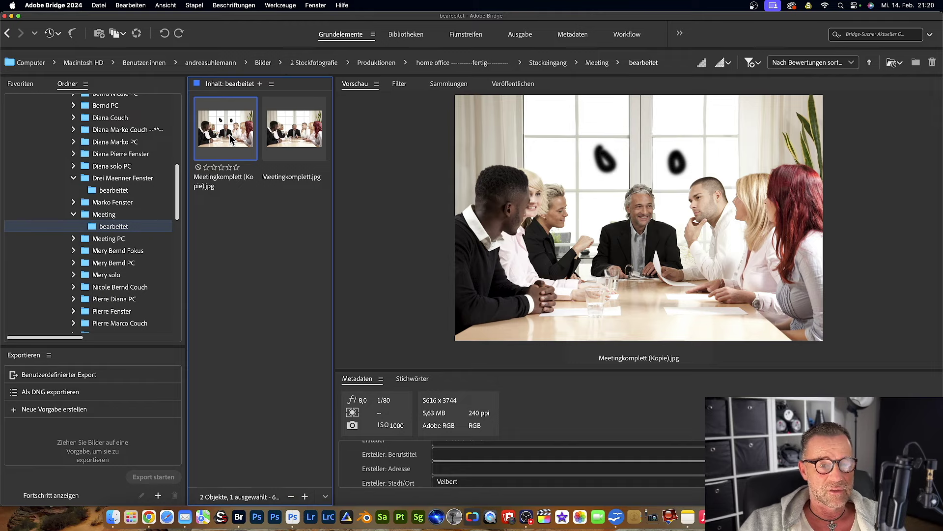
Step: Close the edited Meetingkomplett (Kopie).jpg document in Photoshop
{"action": "left_click", "coordinate": [293, 508]}
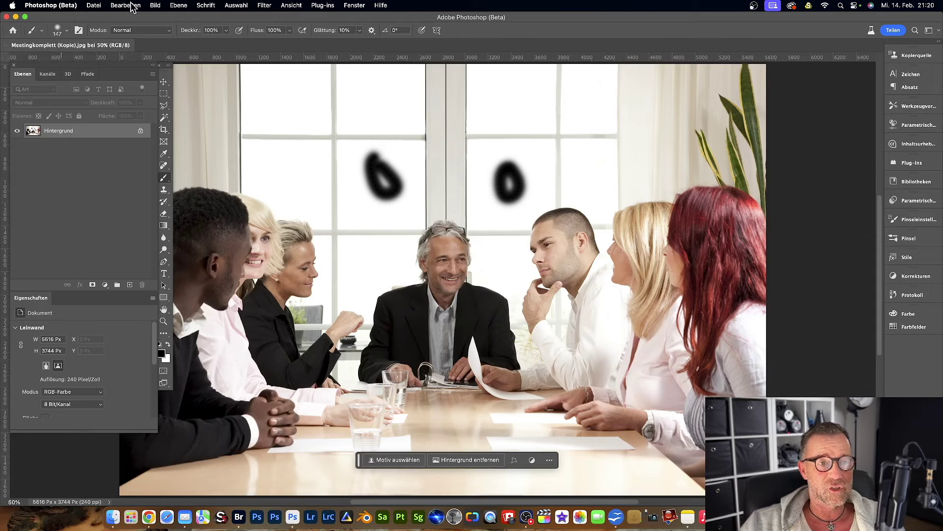
{"action": "left_click", "coordinate": [94, 5]}
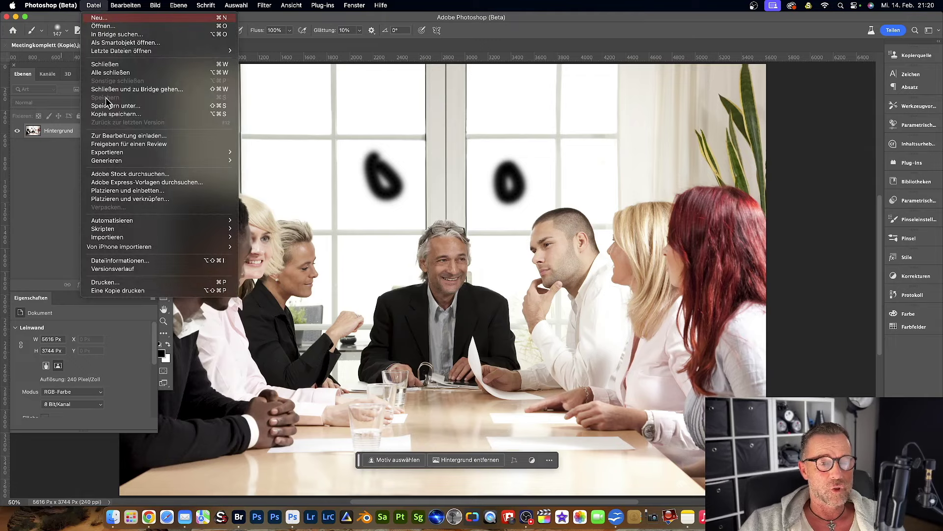
{"action": "left_click", "coordinate": [63, 172]}
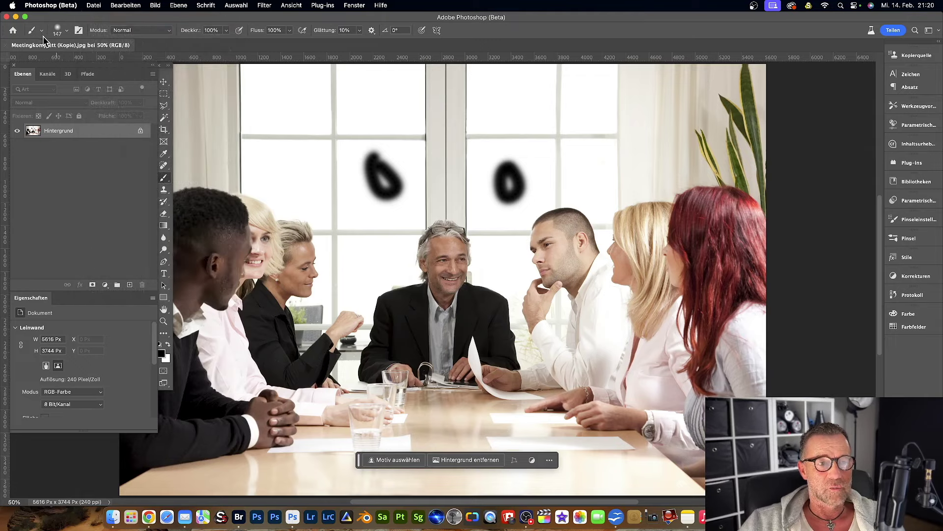
{"action": "left_click", "coordinate": [7, 46]}
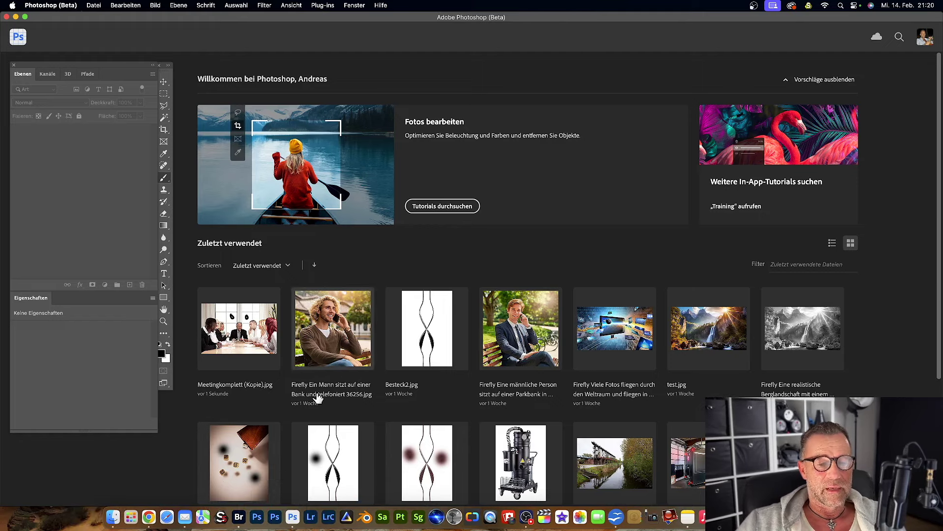
Step: Move Meetingkomplett (Kopie).jpg to the Trash, leaving Meetingkomplett.jpg selected
{"action": "left_click", "coordinate": [238, 509]}
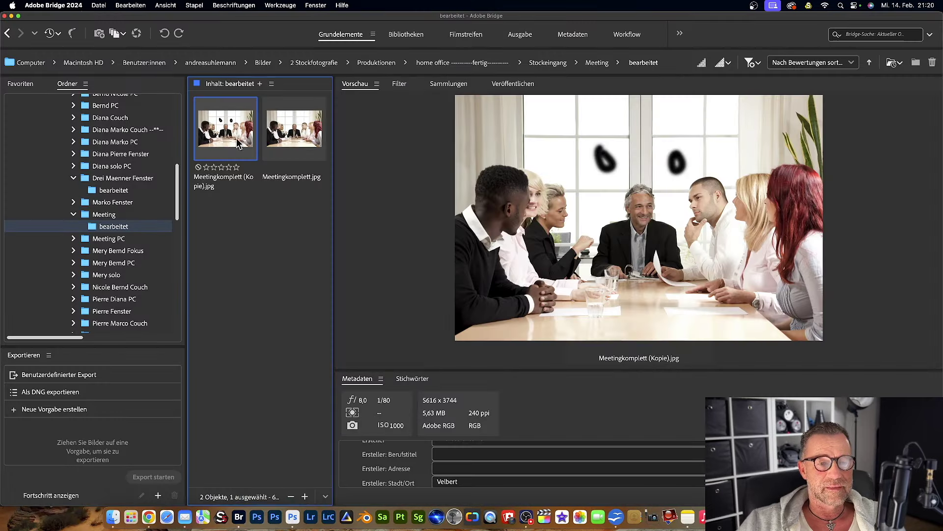
{"action": "mouse_move", "coordinate": [229, 133]}
{"action": "left_mouse_down"}
{"action": "mouse_move", "coordinate": [757, 511]}
{"action": "mouse_move", "coordinate": [828, 516]}
{"action": "left_mouse_up"}
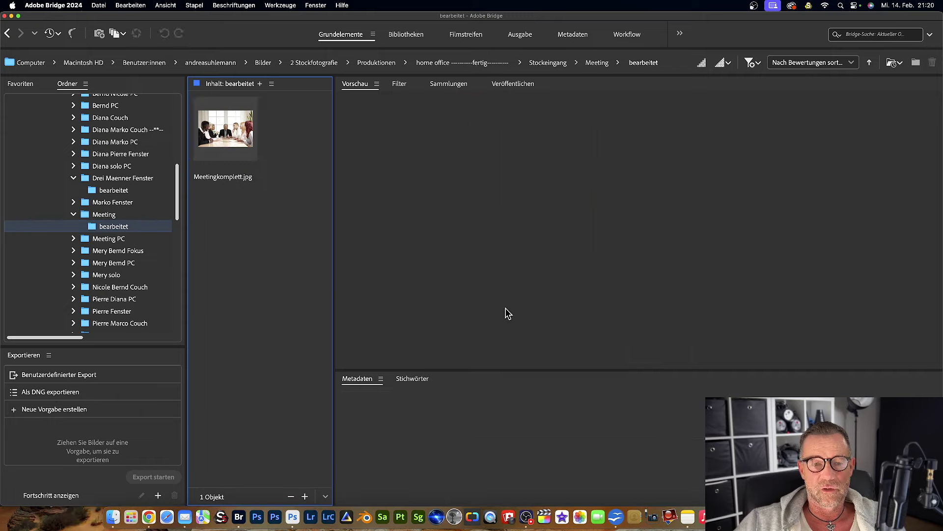
{"action": "left_click", "coordinate": [245, 125]}
Step: Duplicate Meetingkomplett.jpg again and open the clean Kopie in Photoshop, converting to working space
{"action": "right_click", "coordinate": [244, 126]}
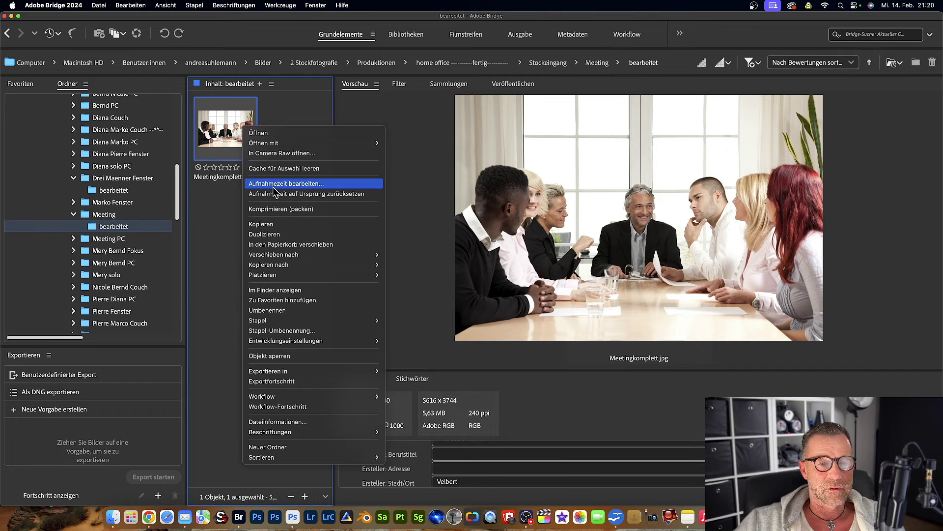
{"action": "left_click", "coordinate": [273, 234]}
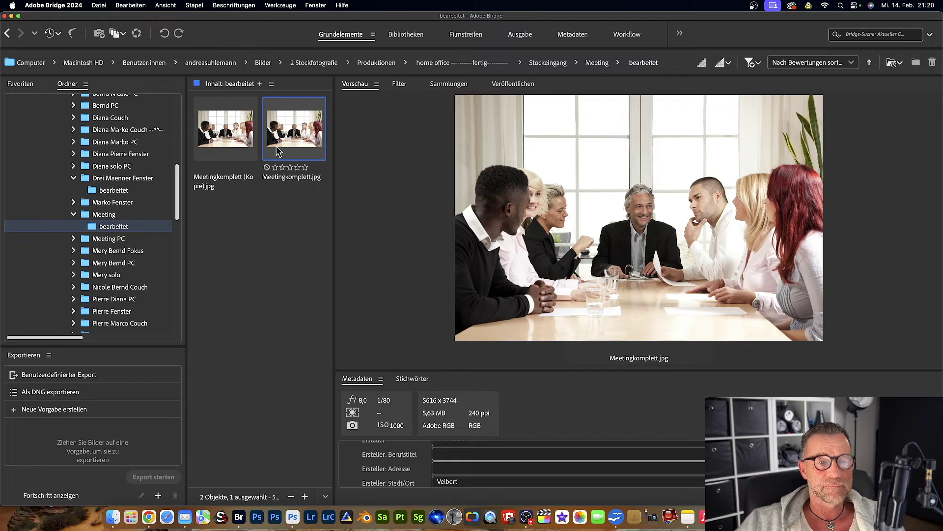
{"action": "left_click_drag", "start_coordinate": [250, 123], "coordinate": [295, 515]}
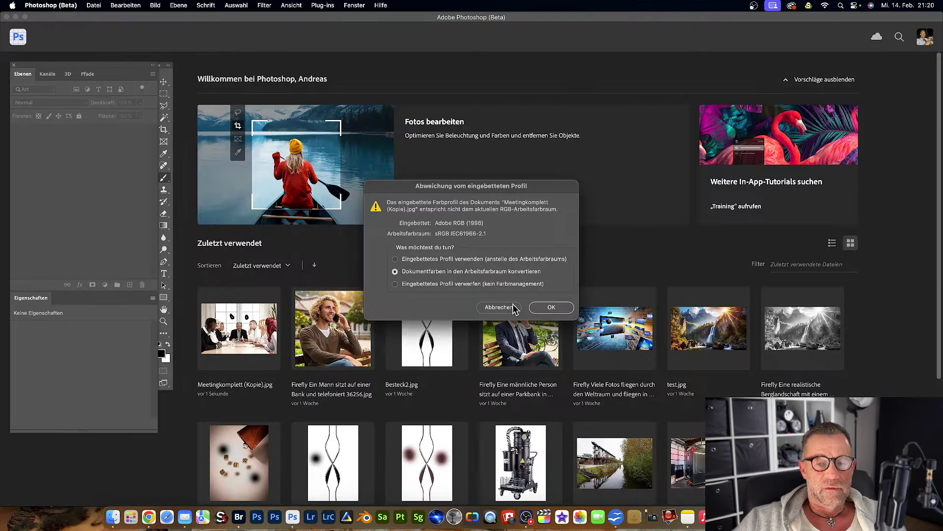
{"action": "left_click", "coordinate": [549, 308]}
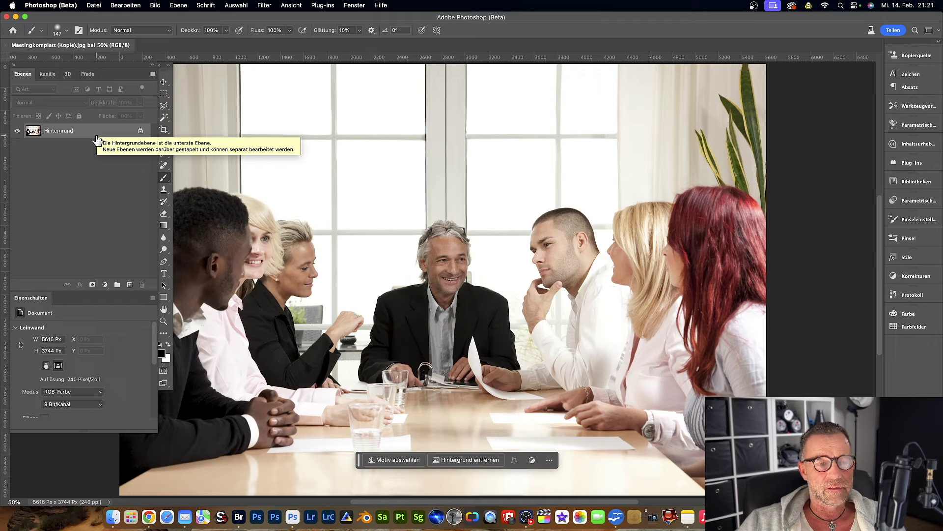
Step: Add a Tonwertkorrektur (Levels) adjustment layer, then close the photo choosing to save
{"action": "mouse_move", "coordinate": [368, 248]}
{"action": "left_mouse_down"}
{"action": "mouse_move", "coordinate": [423, 259]}
{"action": "mouse_move", "coordinate": [424, 247]}
{"action": "left_mouse_up"}
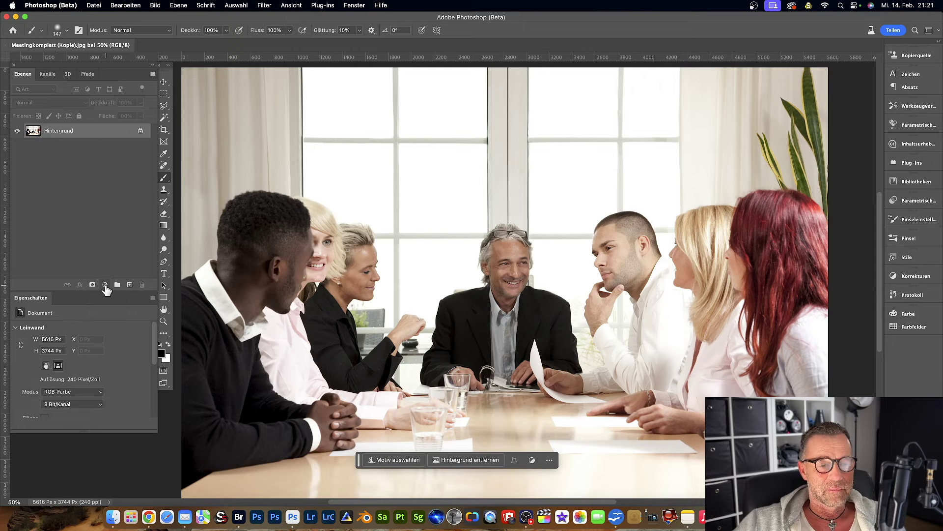
{"action": "left_click", "coordinate": [105, 285]}
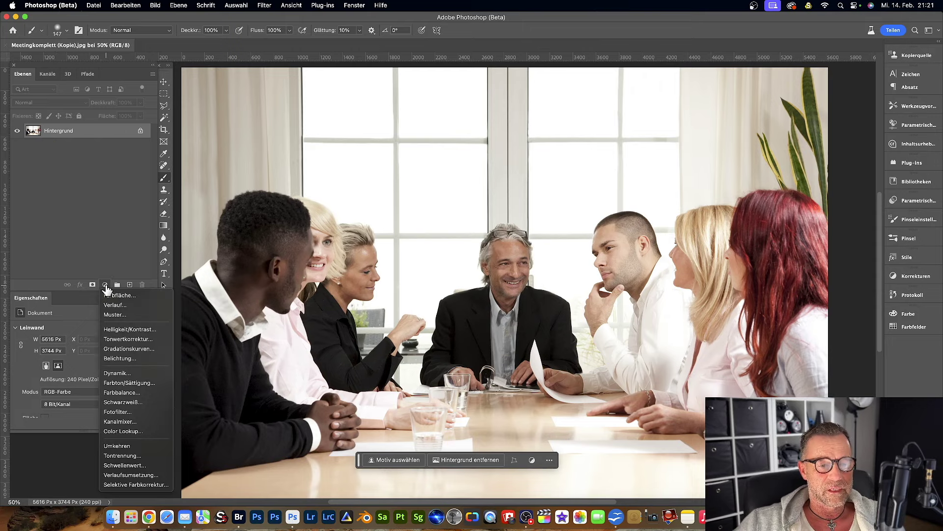
{"action": "left_click", "coordinate": [123, 340]}
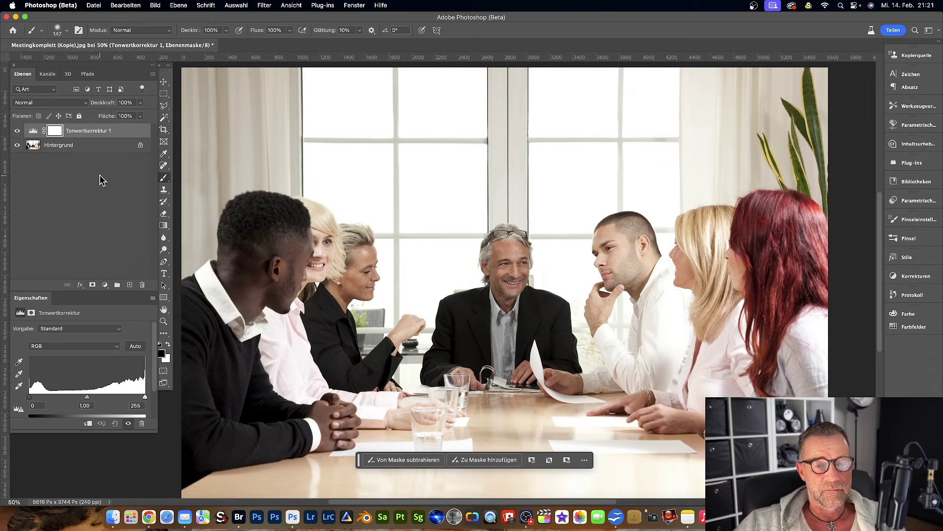
{"action": "left_click", "coordinate": [6, 45]}
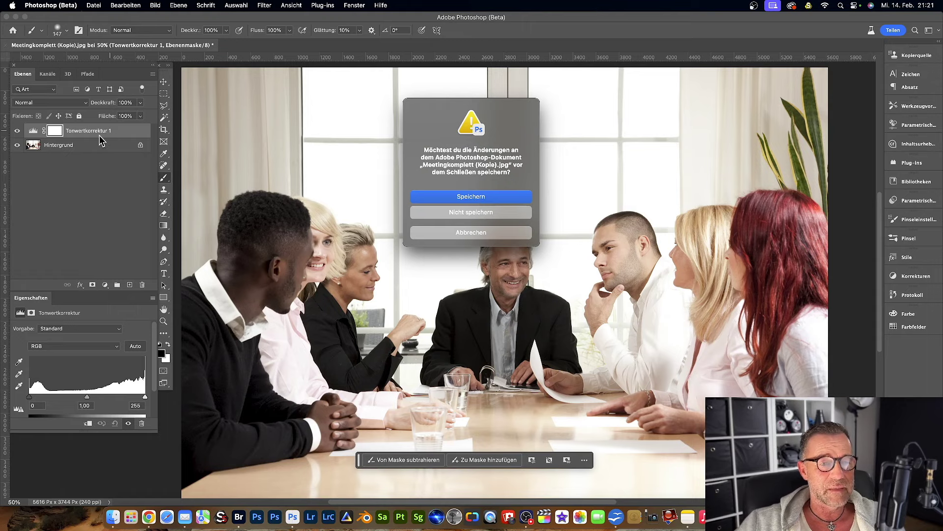
{"action": "left_click", "coordinate": [468, 196]}
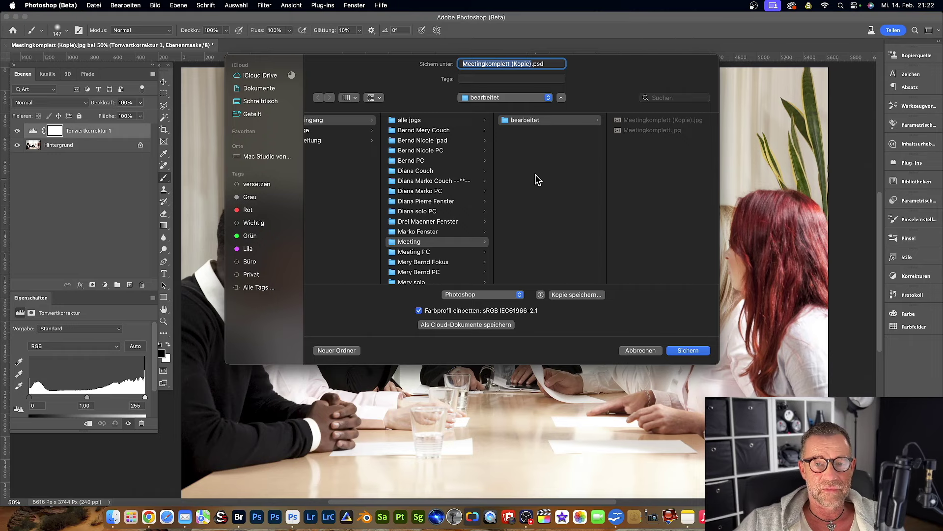
Step: Browse the file format list twice, leaving the Photoshop format selected
{"action": "left_click", "coordinate": [520, 297]}
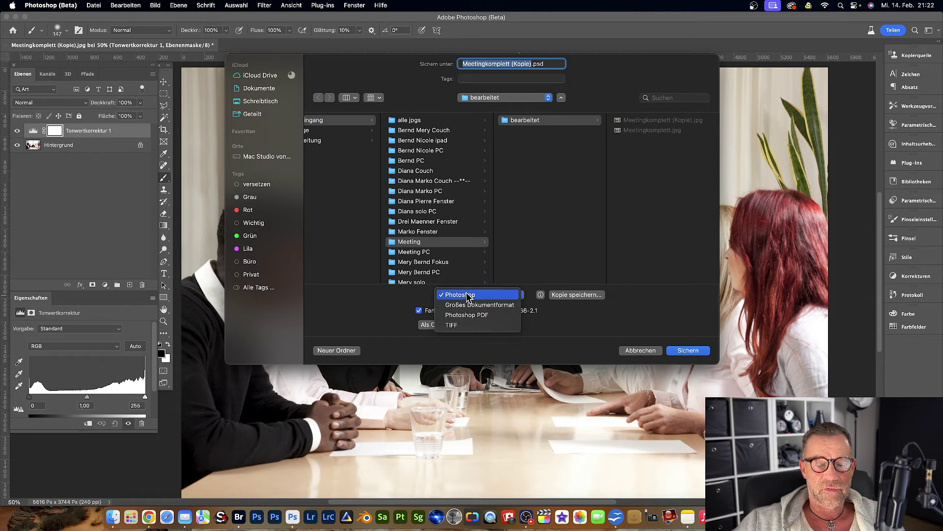
{"action": "left_click", "coordinate": [535, 254]}
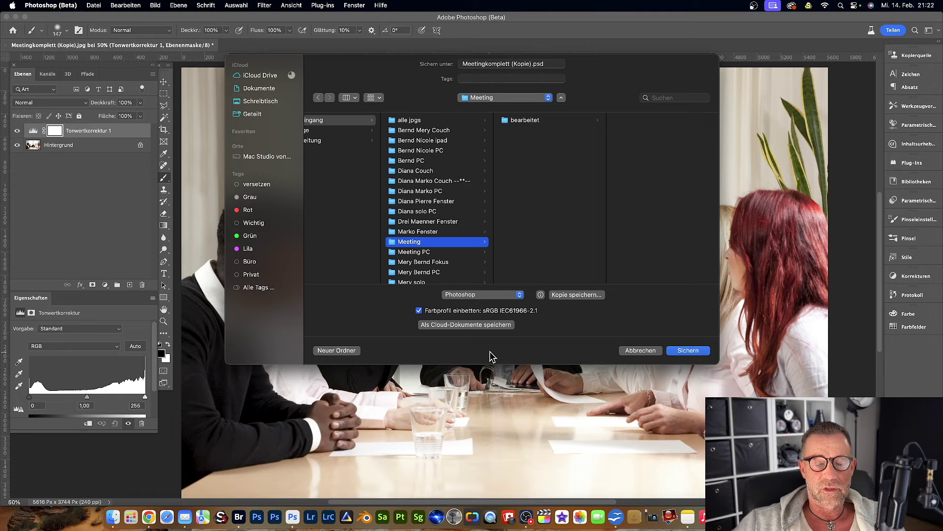
{"action": "left_click", "coordinate": [519, 294]}
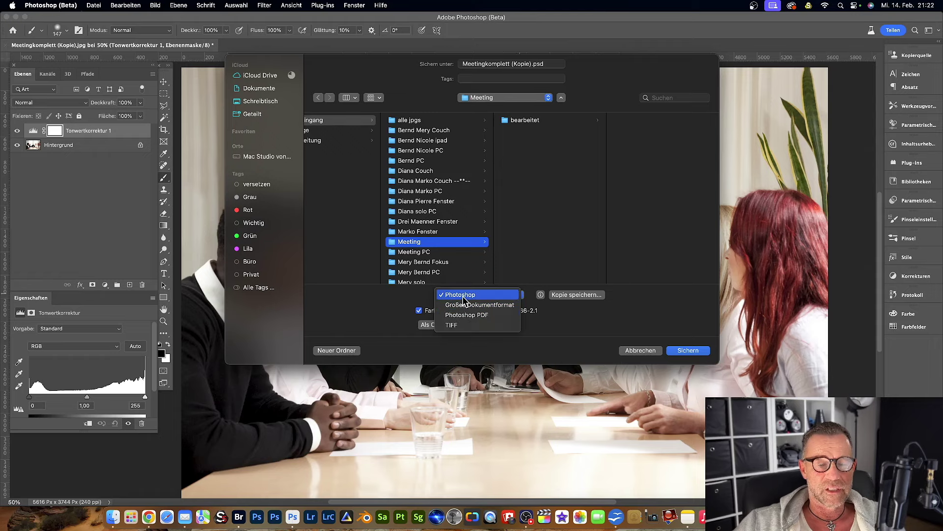
{"action": "left_click", "coordinate": [131, 128]}
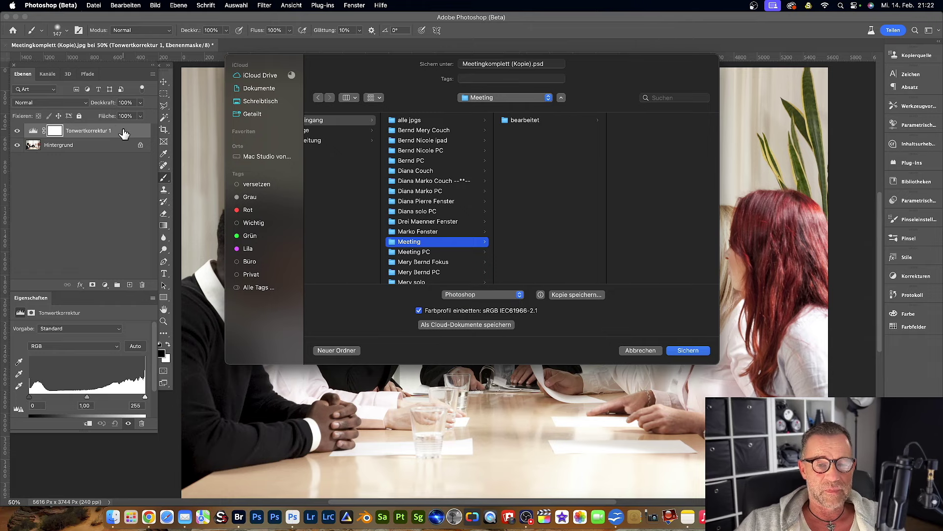
Step: Save a JPEG copy named Meetingkomplett (Kopie) Kopie.jpg in the bearbeitet folder
{"action": "left_click", "coordinate": [581, 299]}
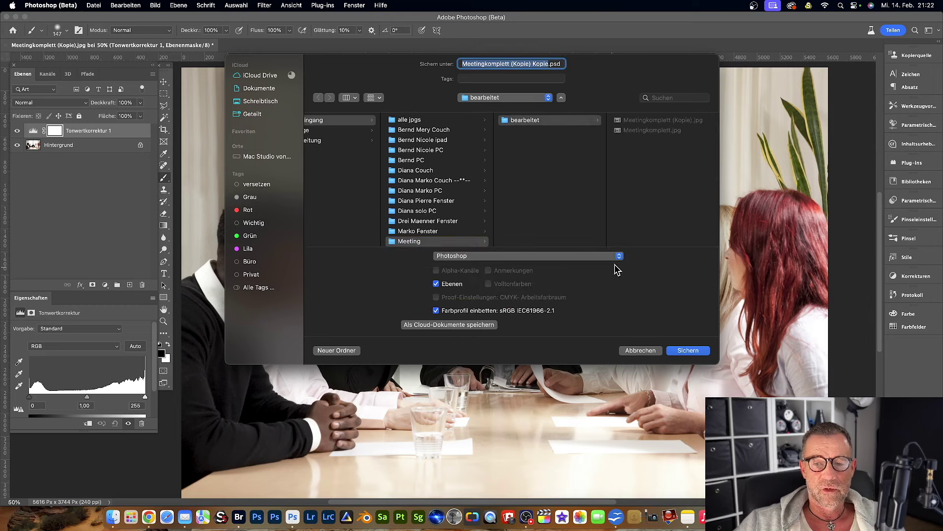
{"action": "left_click", "coordinate": [620, 257]}
{"action": "left_click", "coordinate": [450, 328]}
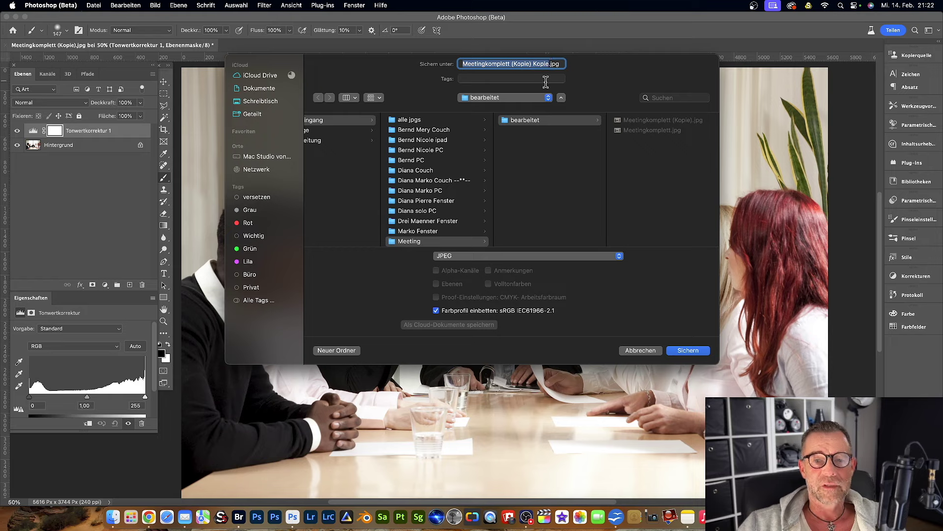
{"action": "left_click", "coordinate": [688, 351]}
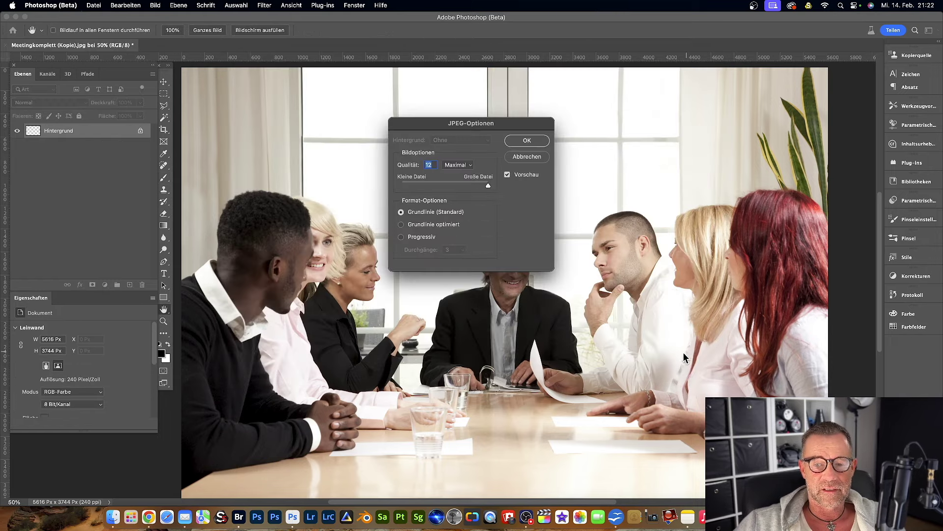
Step: Accept JPEG quality 12 (Maximal), then close the photo without saving its changes
{"action": "left_click", "coordinate": [525, 142]}
{"action": "key", "text": "super+w"}
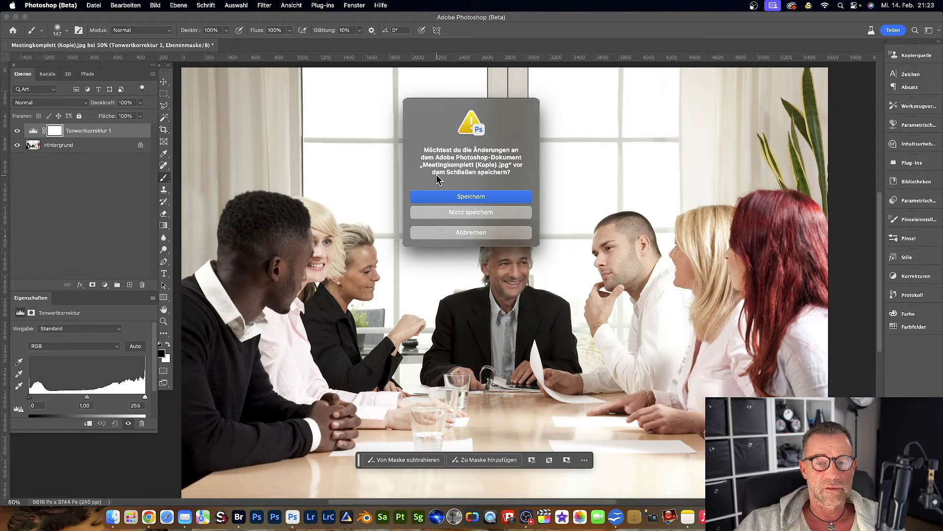
{"action": "left_click", "coordinate": [472, 212]}
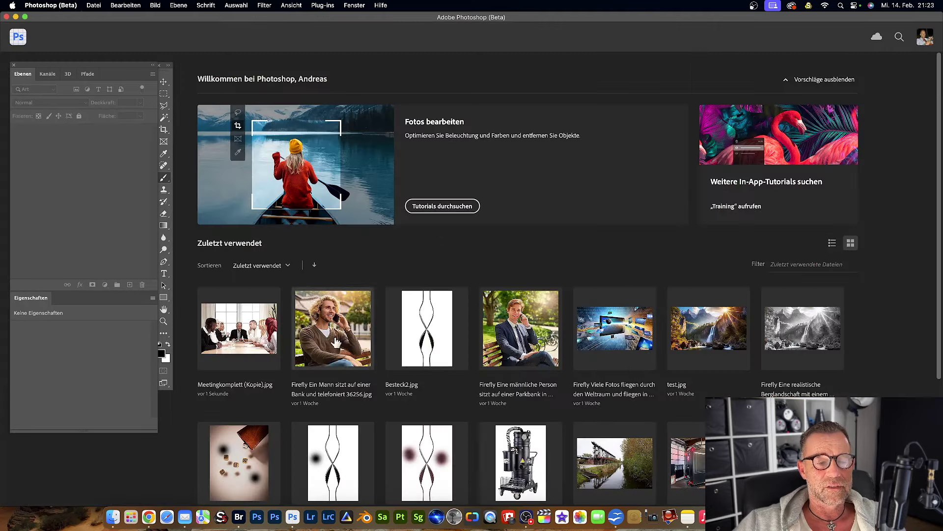
Step: In Bridge, compare the details of Meetingkomplett (Kopie) Kopie.jpg and Meetingkomplett (Kopie).jpg
{"action": "left_click", "coordinate": [248, 511]}
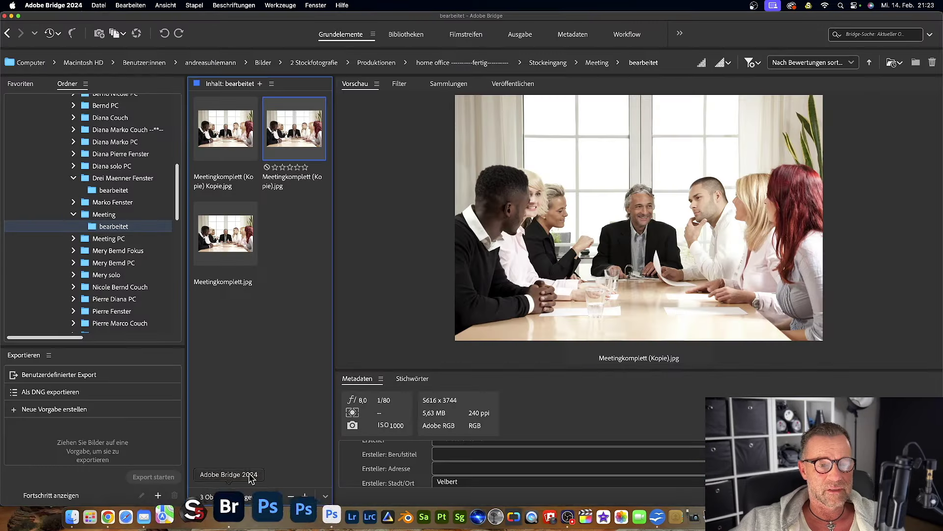
{"action": "left_click", "coordinate": [227, 129]}
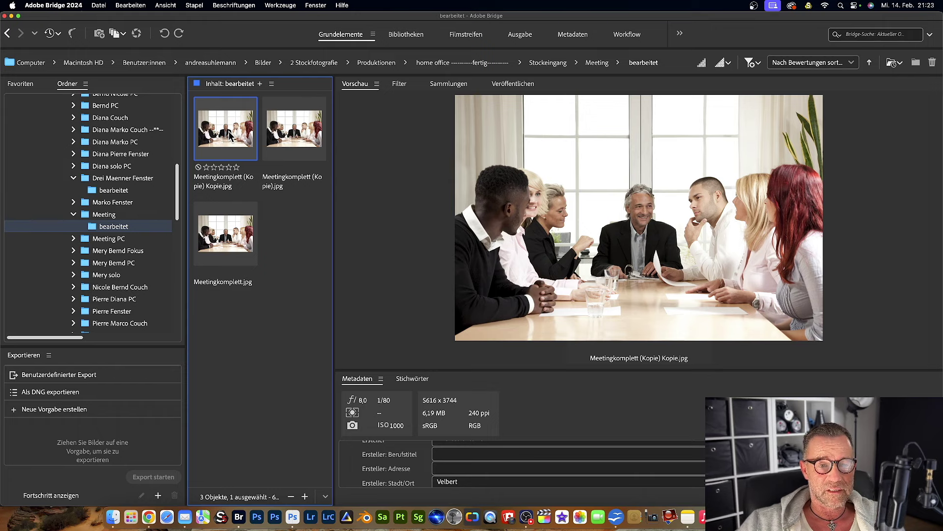
{"action": "left_click", "coordinate": [290, 154]}
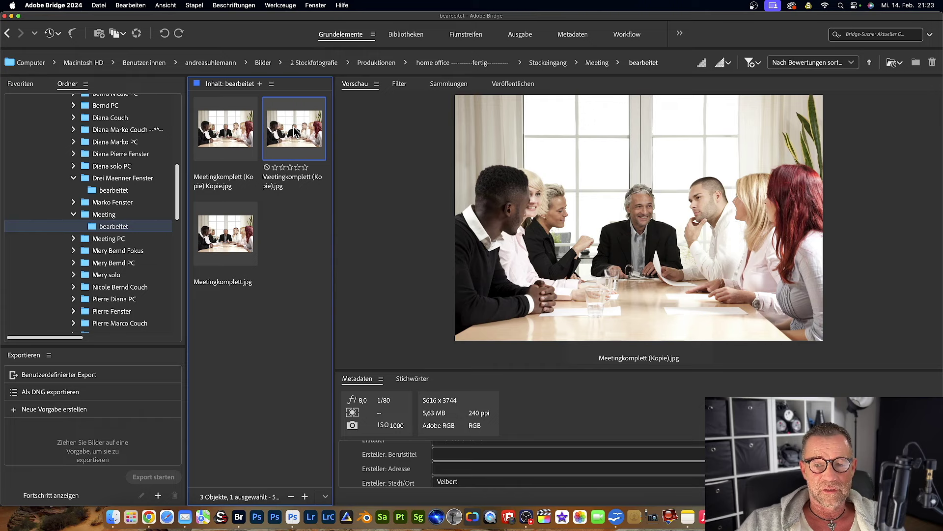
{"action": "left_click", "coordinate": [228, 127]}
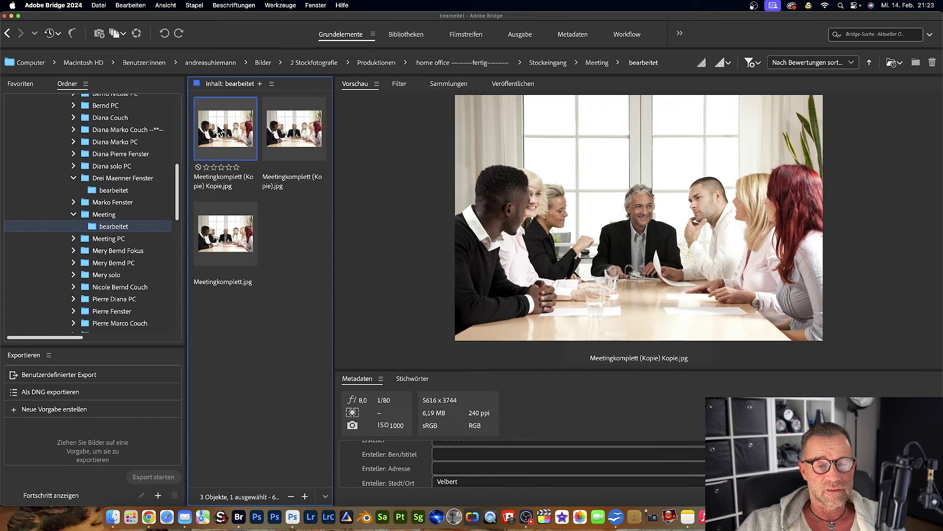
{"action": "left_click", "coordinate": [289, 124]}
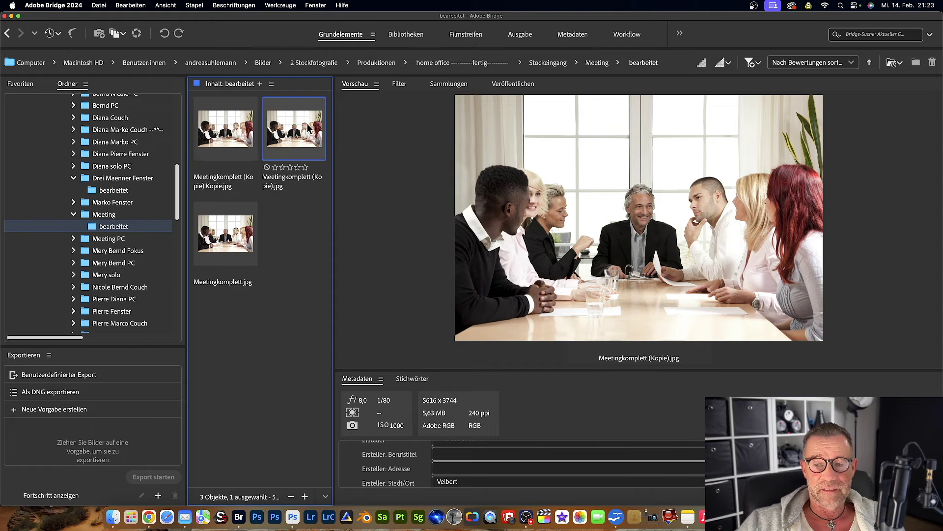
{"action": "left_click", "coordinate": [233, 126]}
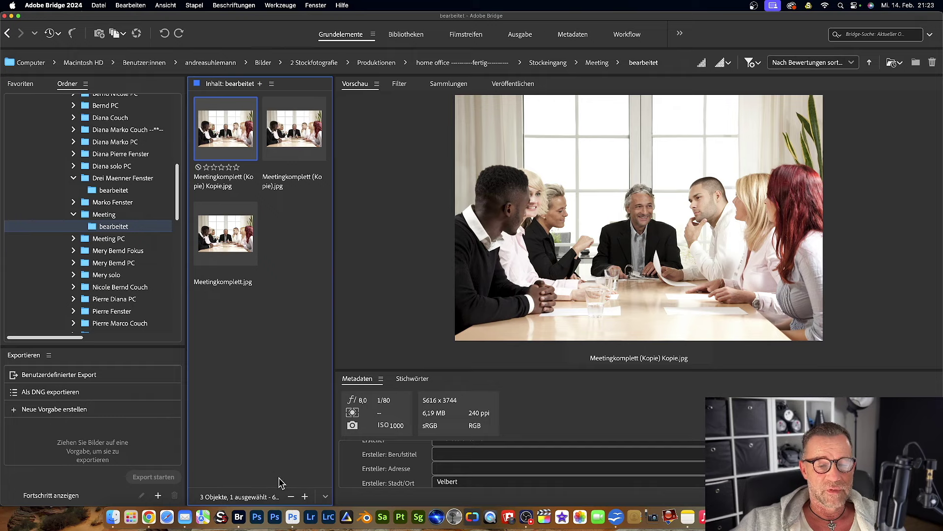
Step: Trash Meetingkomplett (Kopie) Kopie.jpg and drag Meetingkomplett (Kopie).jpg onto Photoshop
{"action": "left_click_drag", "start_coordinate": [228, 126], "coordinate": [526, 358]}
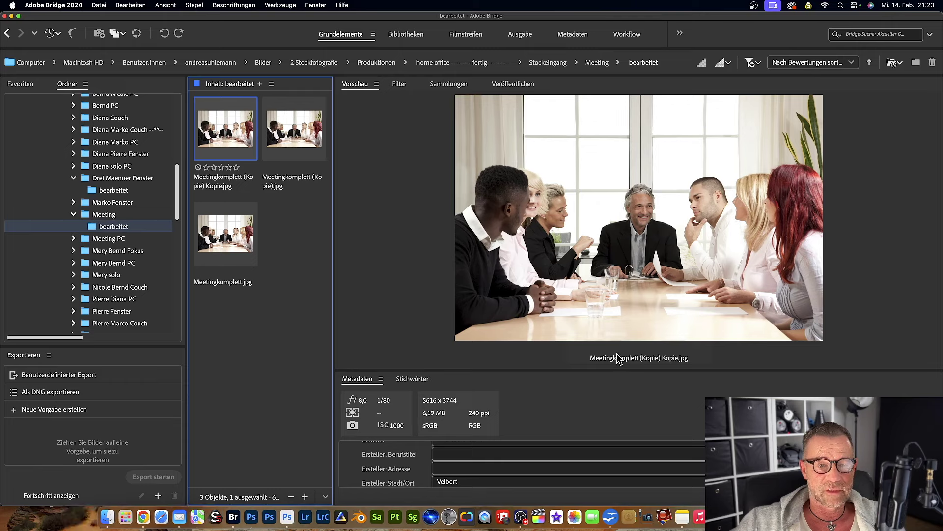
{"action": "left_click", "coordinate": [230, 122]}
{"action": "mouse_move", "coordinate": [229, 118]}
{"action": "left_mouse_down"}
{"action": "mouse_move", "coordinate": [311, 526]}
{"action": "mouse_move", "coordinate": [280, 514]}
{"action": "left_mouse_up"}
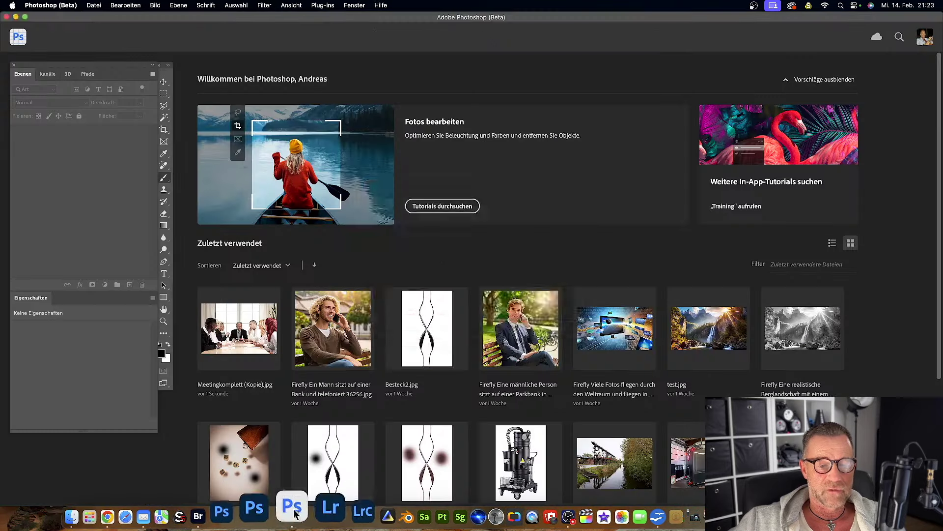
Step: Accept the colour profile prompt and unlock the Hintergrund layer into Ebene 0
{"action": "left_click", "coordinate": [540, 307]}
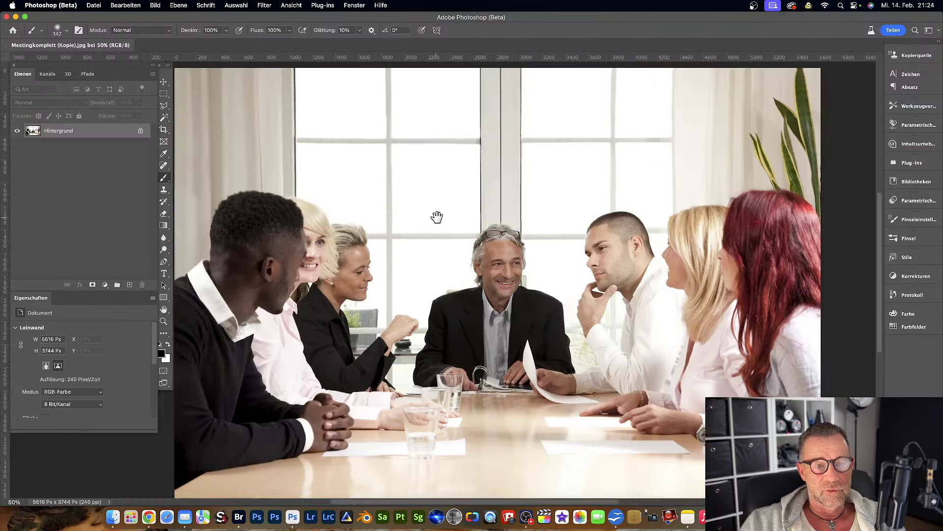
{"action": "left_click_drag", "start_coordinate": [436, 217], "coordinate": [473, 215]}
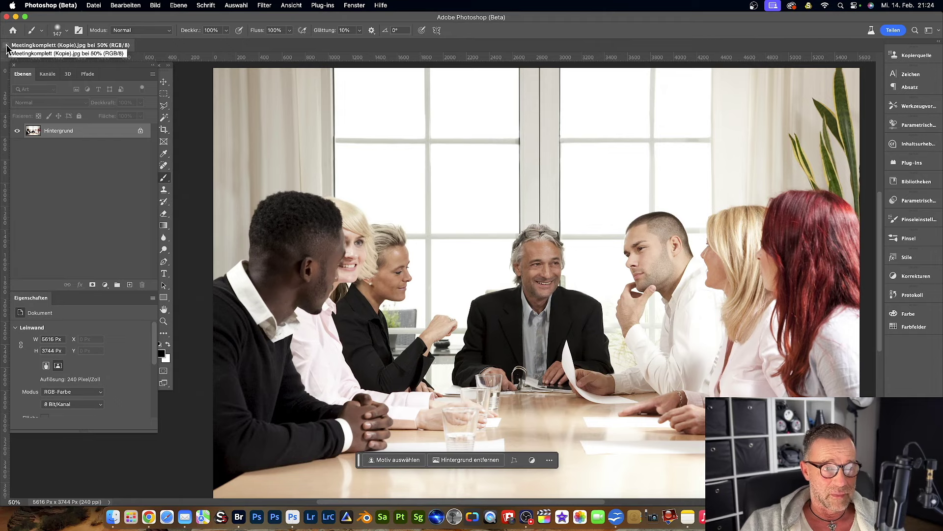
{"action": "left_click", "coordinate": [141, 132]}
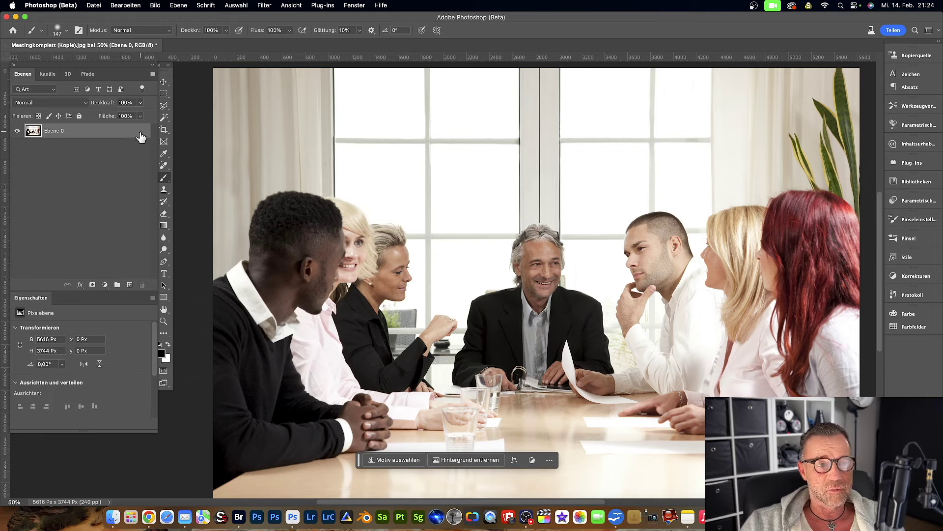
{"action": "left_click", "coordinate": [94, 5]}
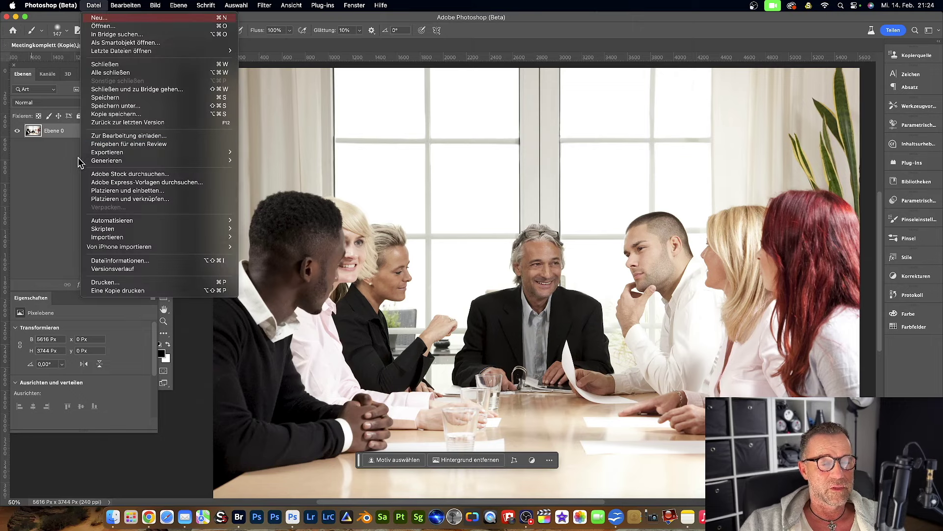
Step: Start Save As, toggle Save as Copy and check formats, then cancel the save
{"action": "left_click", "coordinate": [100, 101]}
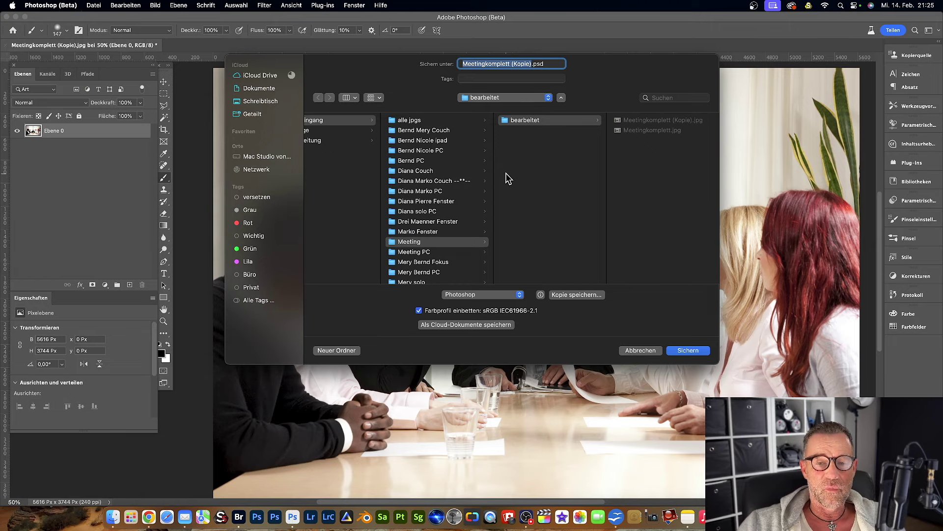
{"action": "left_click", "coordinate": [511, 295]}
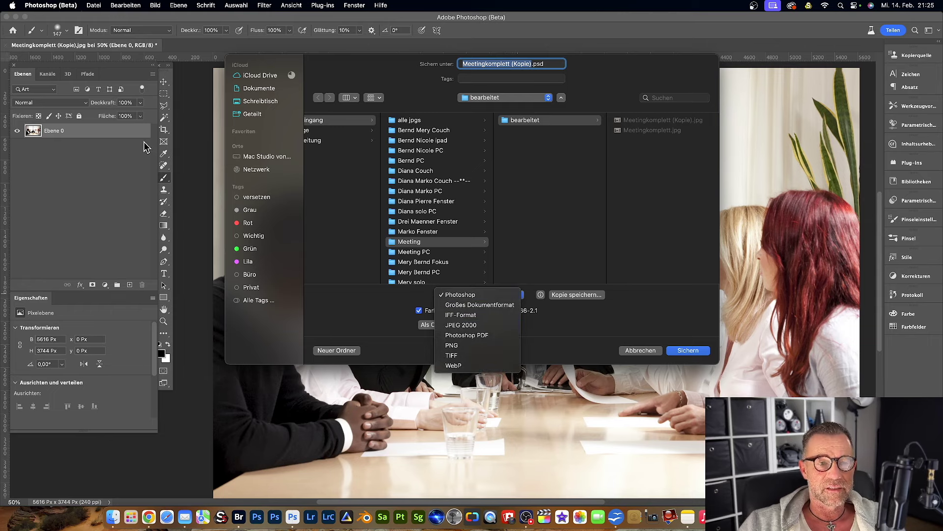
{"action": "left_click", "coordinate": [547, 246]}
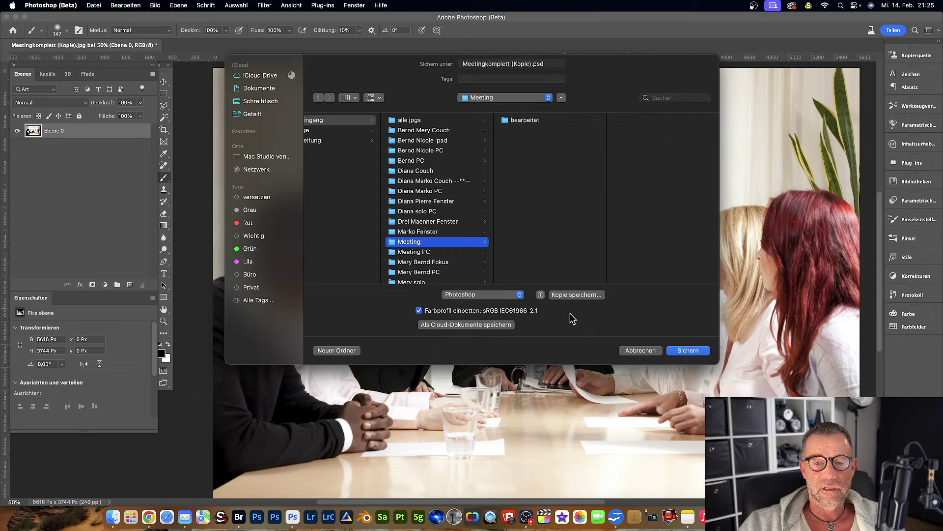
{"action": "left_click", "coordinate": [573, 294]}
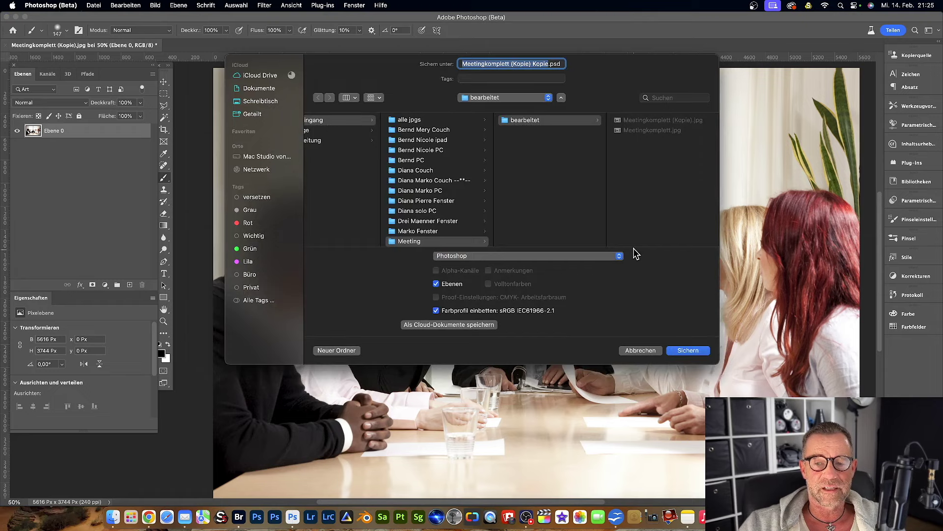
{"action": "left_click", "coordinate": [620, 257]}
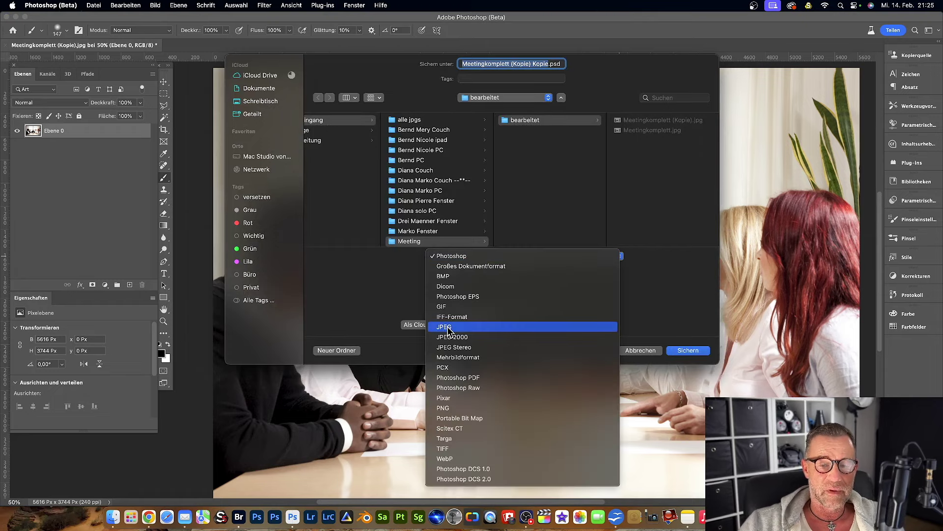
{"action": "left_click", "coordinate": [550, 200]}
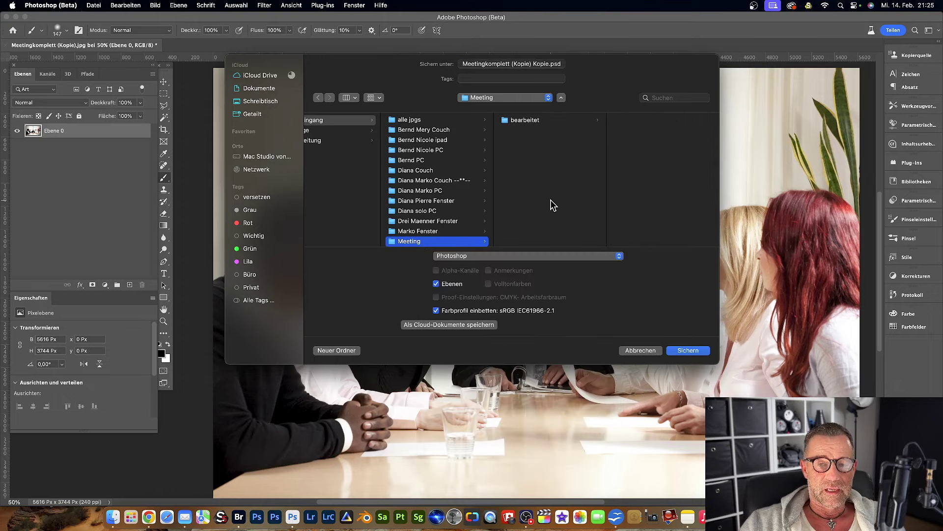
{"action": "left_click", "coordinate": [641, 350]}
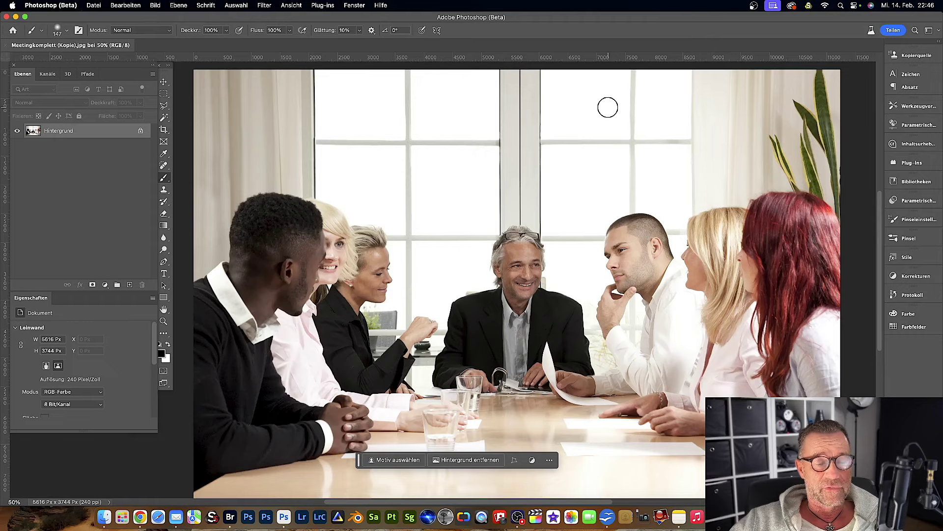
Step: Unlock the background and brighten the photo with a raised Curves adjustment layer
{"action": "left_click", "coordinate": [140, 132]}
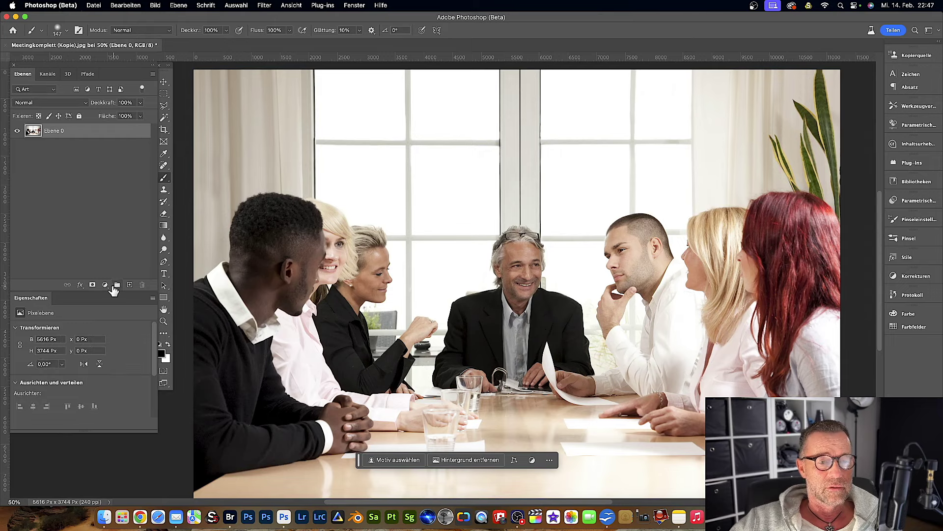
{"action": "left_click", "coordinate": [105, 285]}
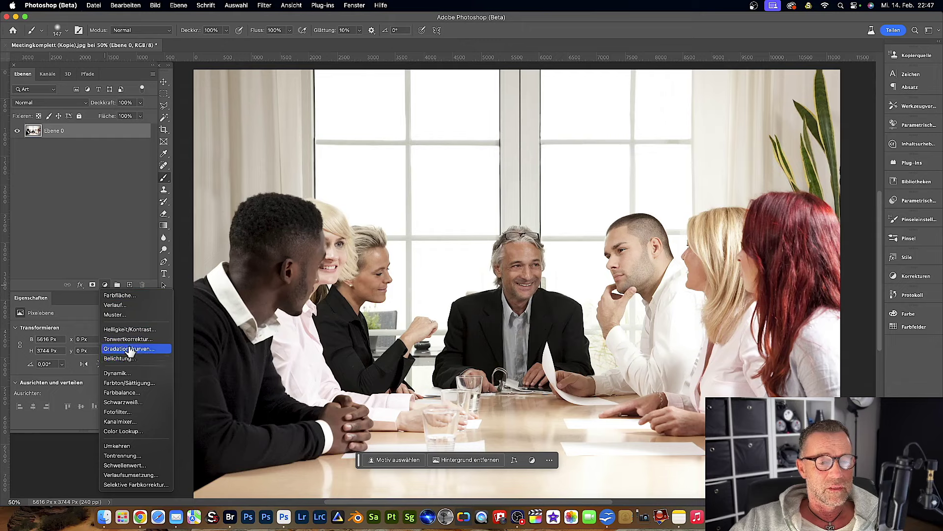
{"action": "left_click", "coordinate": [130, 349]}
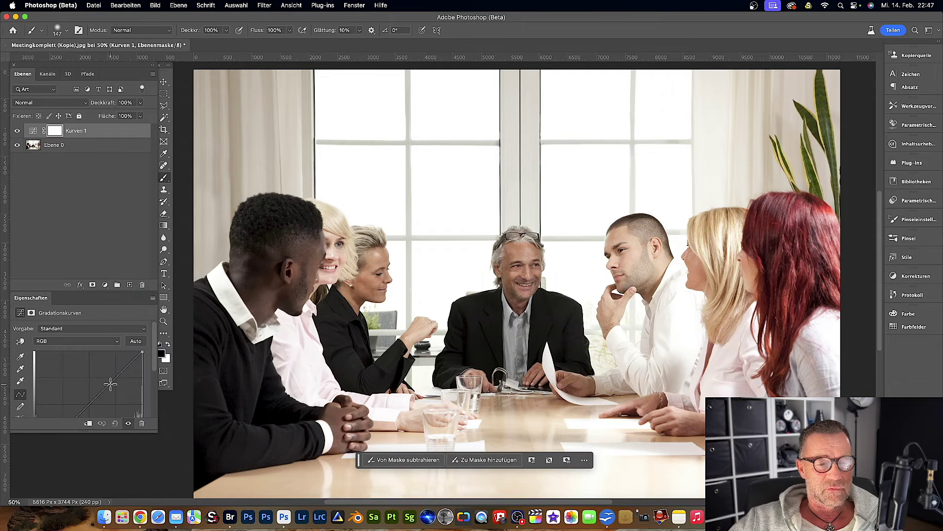
{"action": "left_click_drag", "start_coordinate": [110, 384], "coordinate": [103, 376]}
{"action": "left_click_drag", "start_coordinate": [88, 433], "coordinate": [87, 490]}
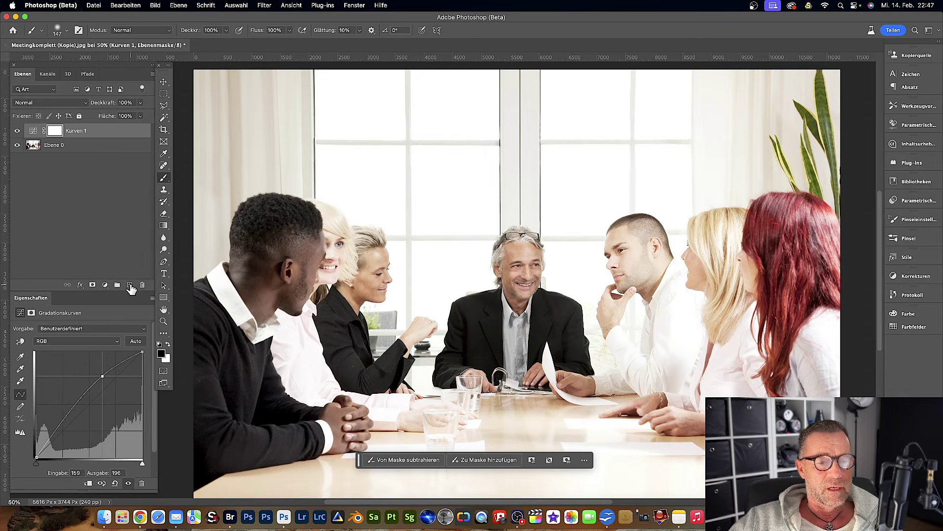
Step: Paint two black strokes over the left and right windows on a new layer
{"action": "left_click", "coordinate": [130, 285]}
{"action": "left_click_drag", "start_coordinate": [400, 162], "coordinate": [405, 188]}
{"action": "left_click_drag", "start_coordinate": [538, 164], "coordinate": [532, 172]}
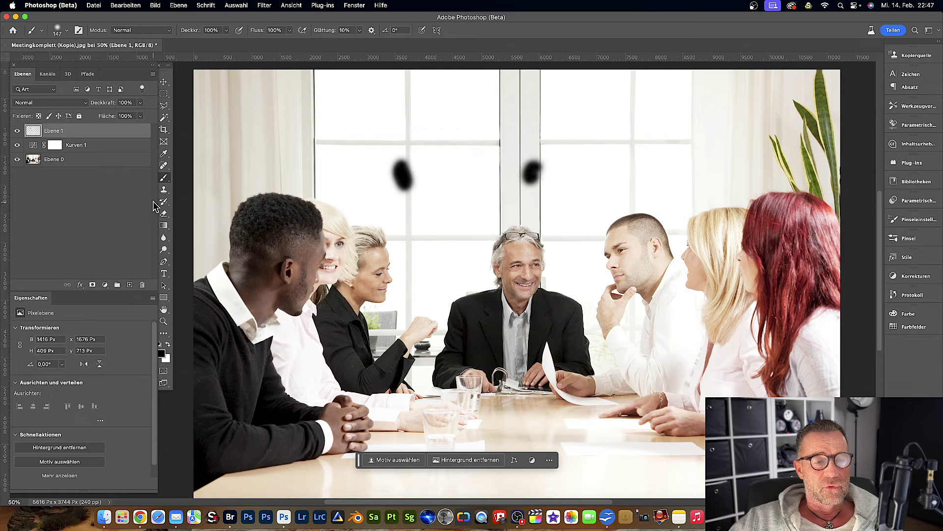
{"action": "left_click", "coordinate": [7, 45]}
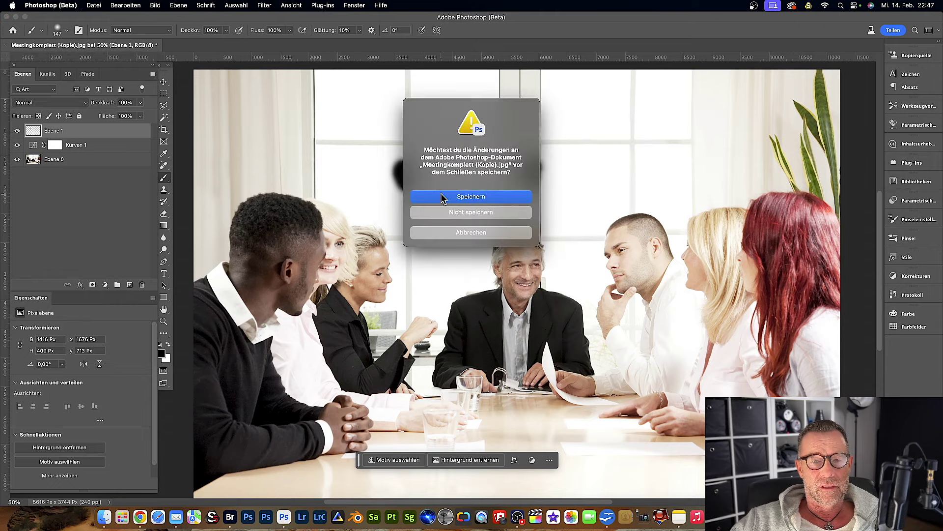
{"action": "left_click", "coordinate": [466, 198]}
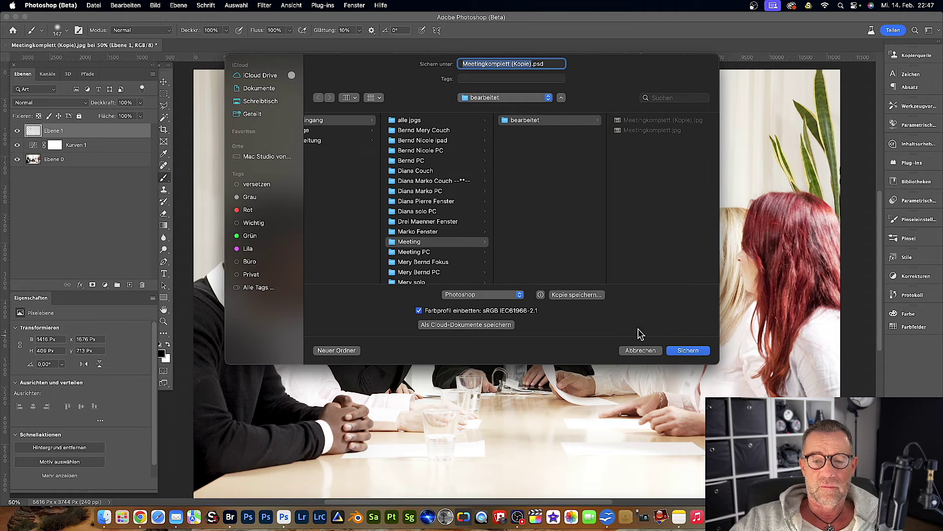
{"action": "left_click", "coordinate": [521, 295]}
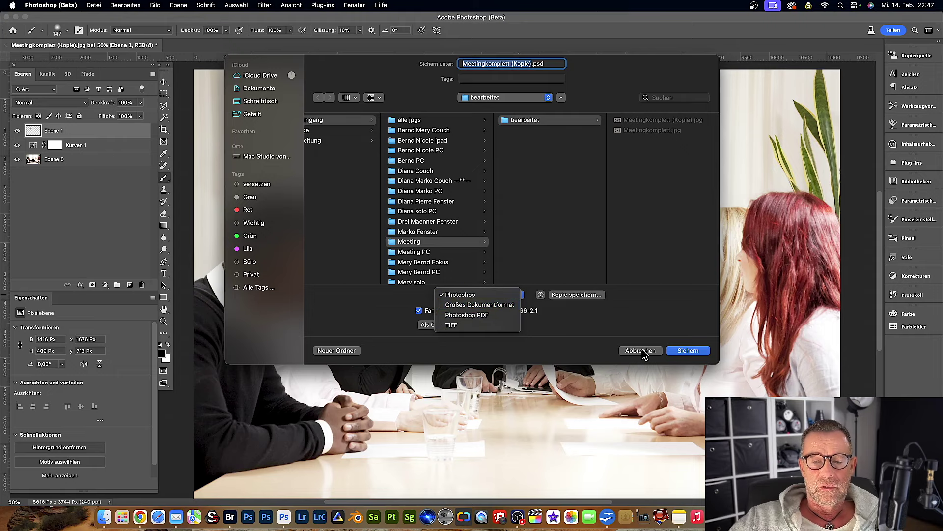
{"action": "left_click", "coordinate": [641, 351]}
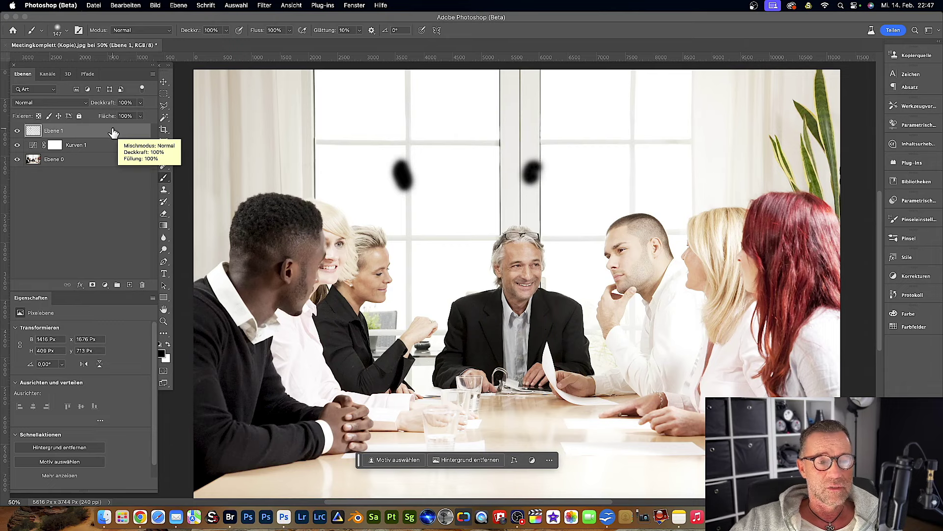
Step: Flatten all layers into Hintergrund and save Meetingkomplett (Kopie).jpg in place
{"action": "right_click", "coordinate": [109, 133]}
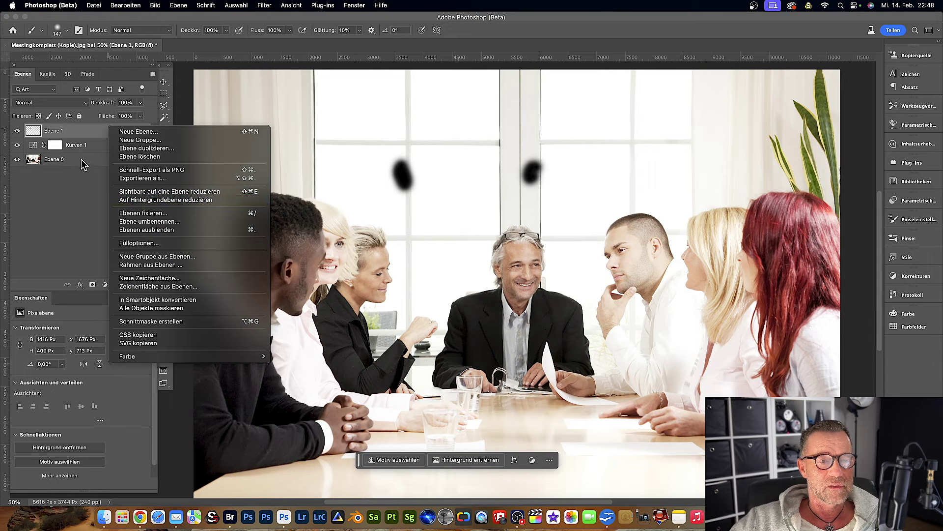
{"action": "left_click", "coordinate": [151, 201]}
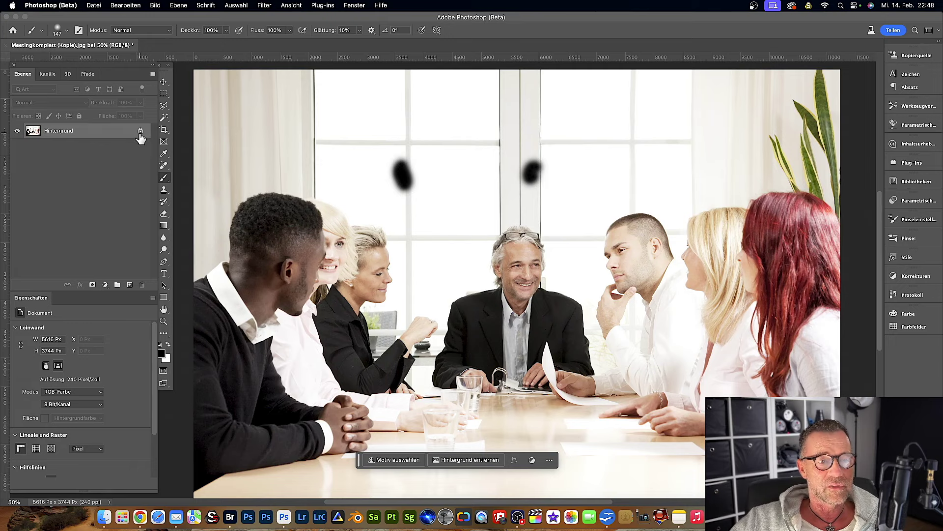
{"action": "left_click", "coordinate": [7, 45]}
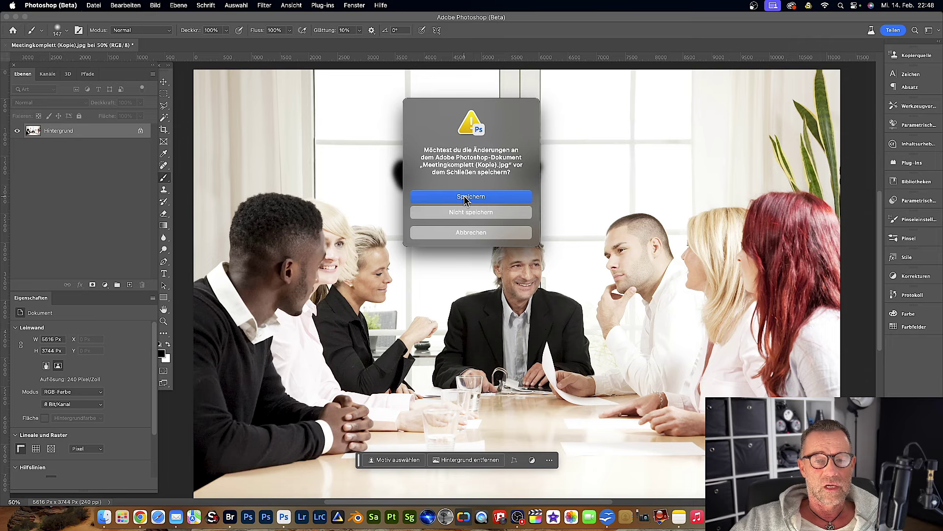
{"action": "left_click", "coordinate": [467, 232]}
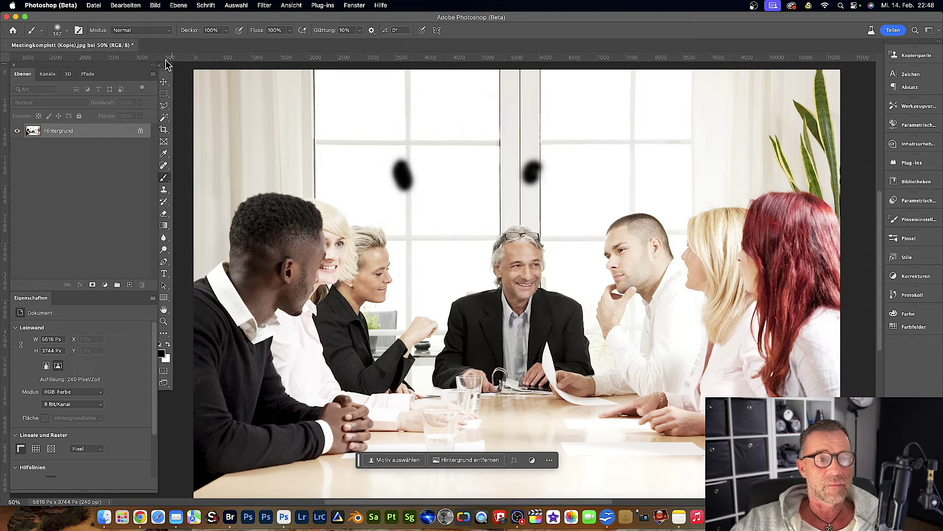
{"action": "left_click", "coordinate": [92, 6]}
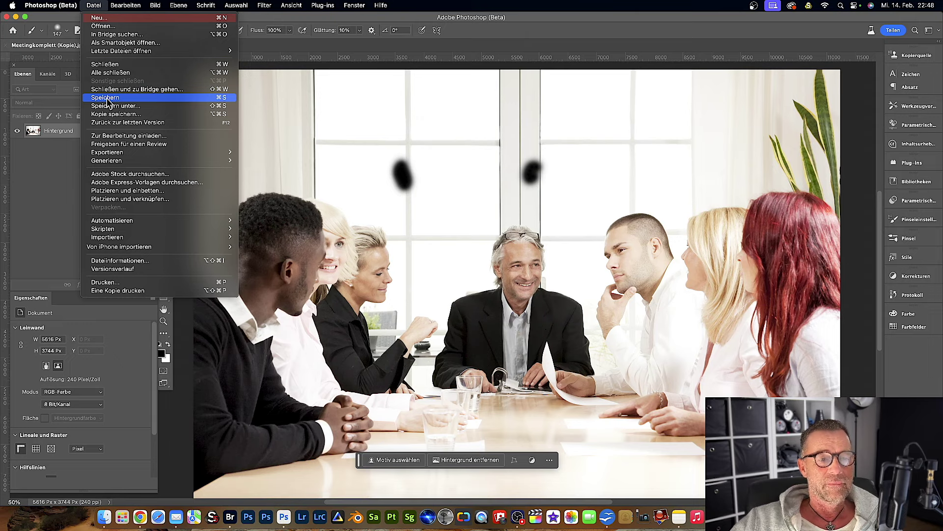
{"action": "left_click", "coordinate": [107, 99]}
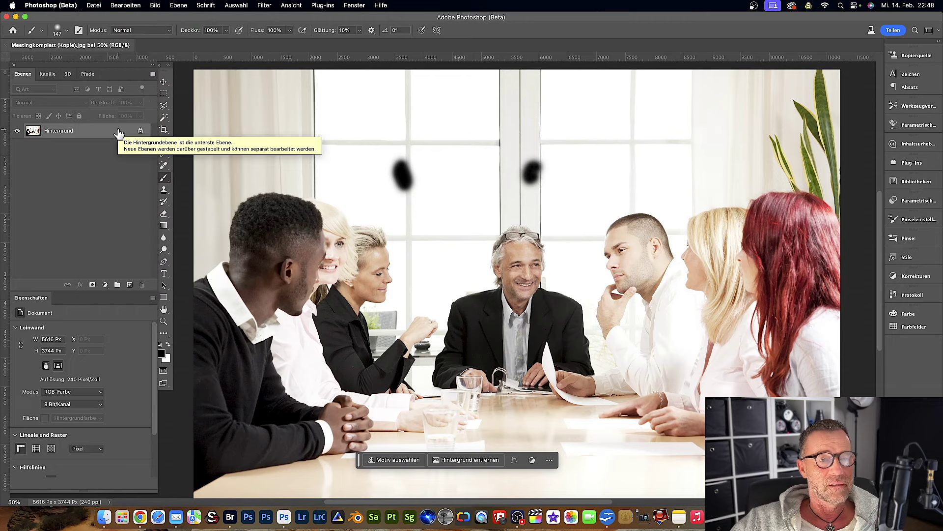
Step: Close the photo, switch to Bridge, and drag Meetingkomplett (Kopie).jpg to the trash
{"action": "left_click", "coordinate": [7, 45]}
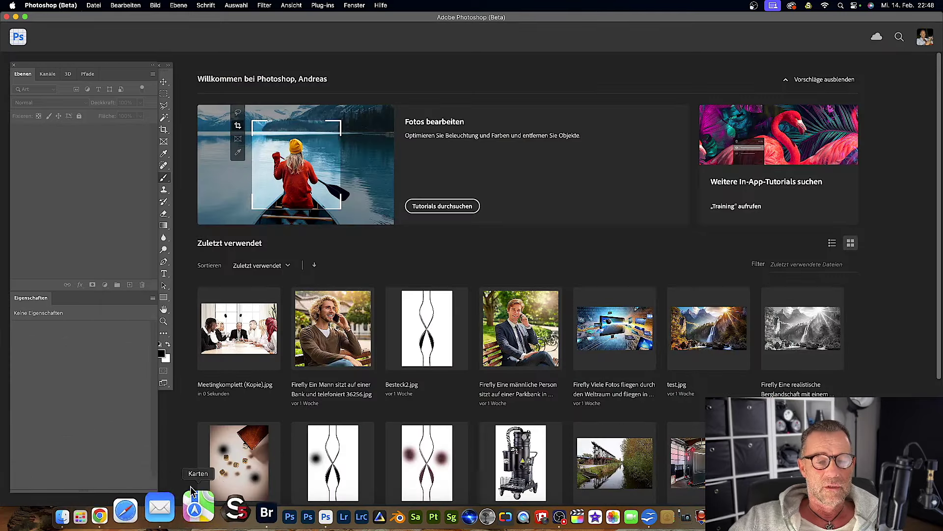
{"action": "left_click", "coordinate": [230, 517]}
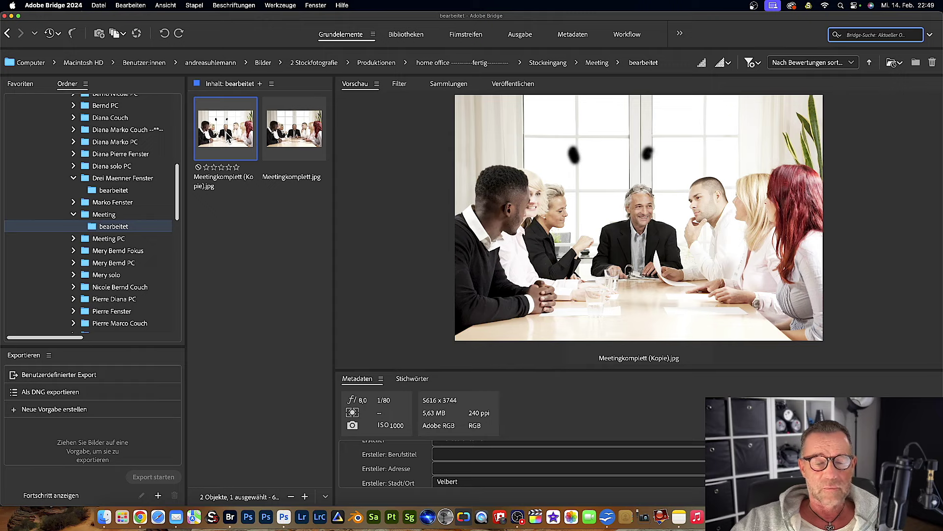
{"action": "mouse_move", "coordinate": [227, 137]}
{"action": "left_mouse_down"}
{"action": "mouse_move", "coordinate": [344, 315]}
{"action": "mouse_move", "coordinate": [679, 516]}
{"action": "left_mouse_up"}
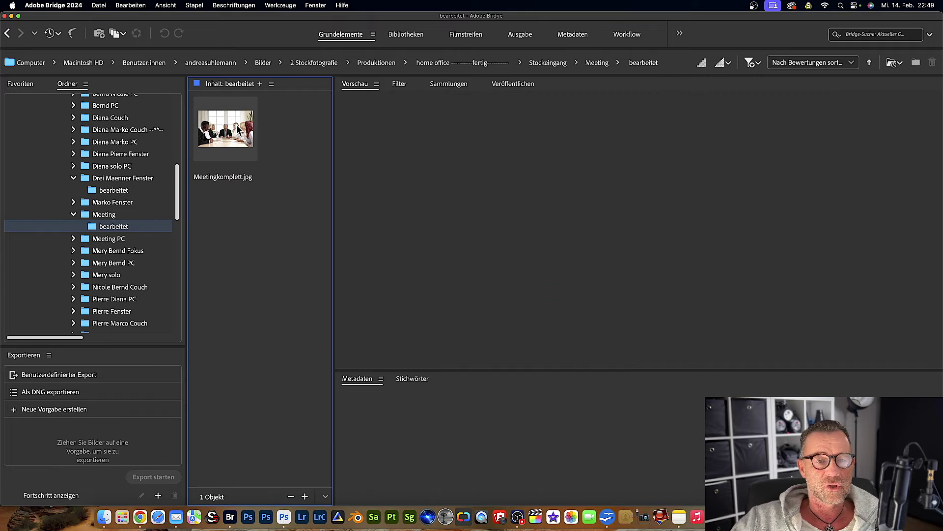
Step: Duplicate Meetingkomplett.jpg in Bridge and open the copy in Photoshop in the working colour space
{"action": "right_click", "coordinate": [238, 132]}
{"action": "left_click", "coordinate": [264, 238]}
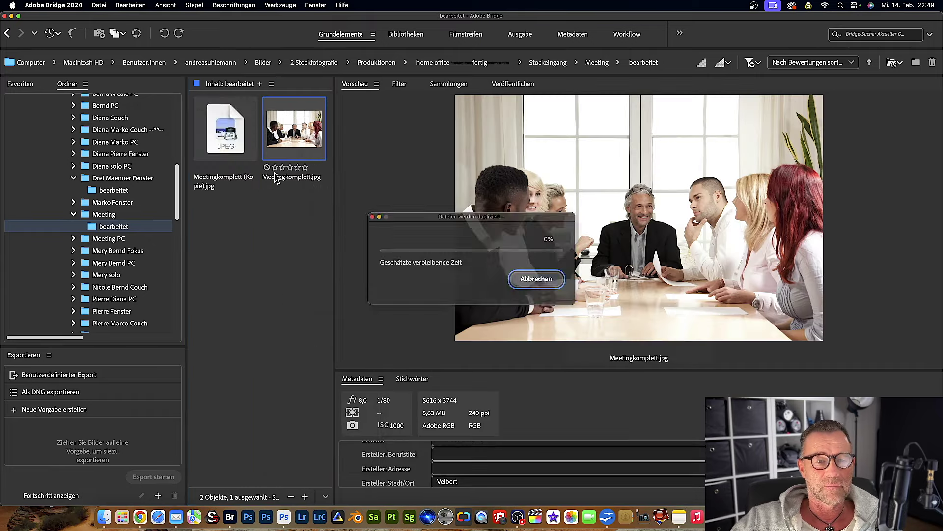
{"action": "left_click_drag", "start_coordinate": [229, 133], "coordinate": [286, 515]}
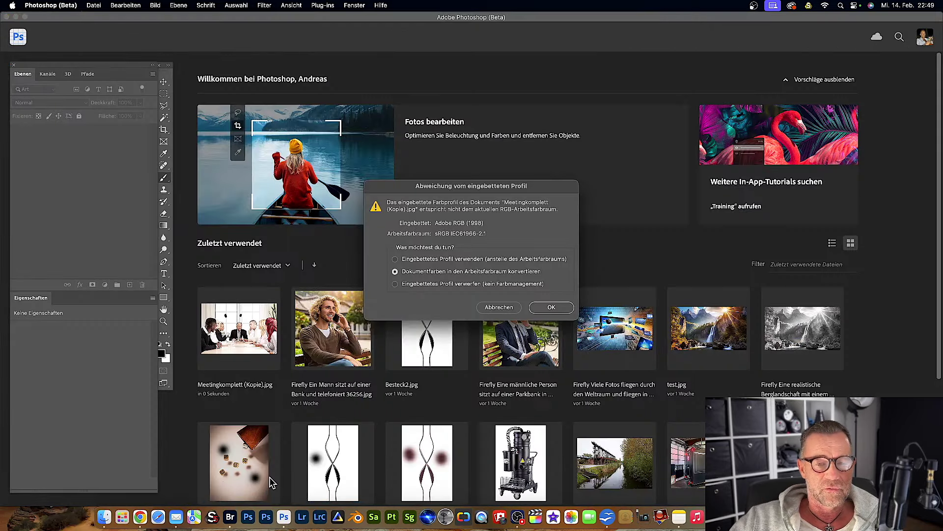
{"action": "left_click", "coordinate": [550, 308]}
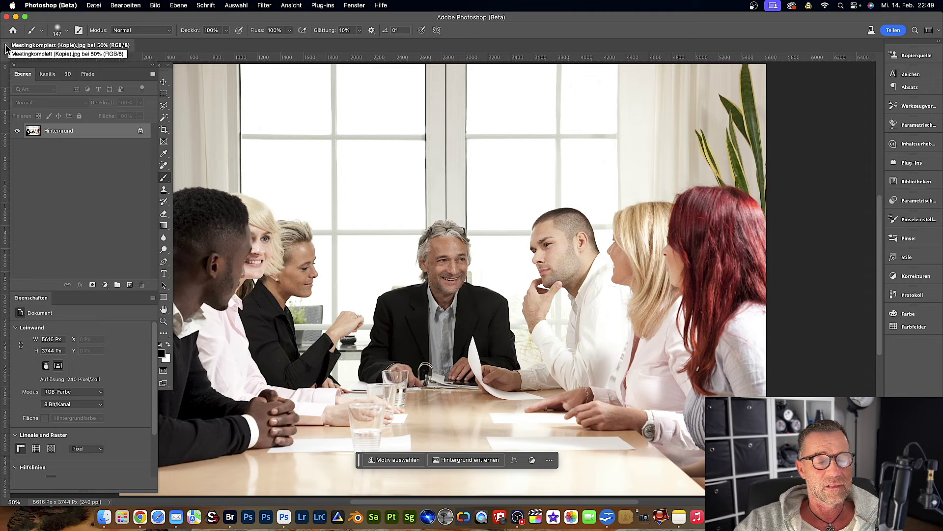
Step: Open and dismiss the File menu twice, then pan the view of the fresh copy
{"action": "left_click", "coordinate": [93, 6]}
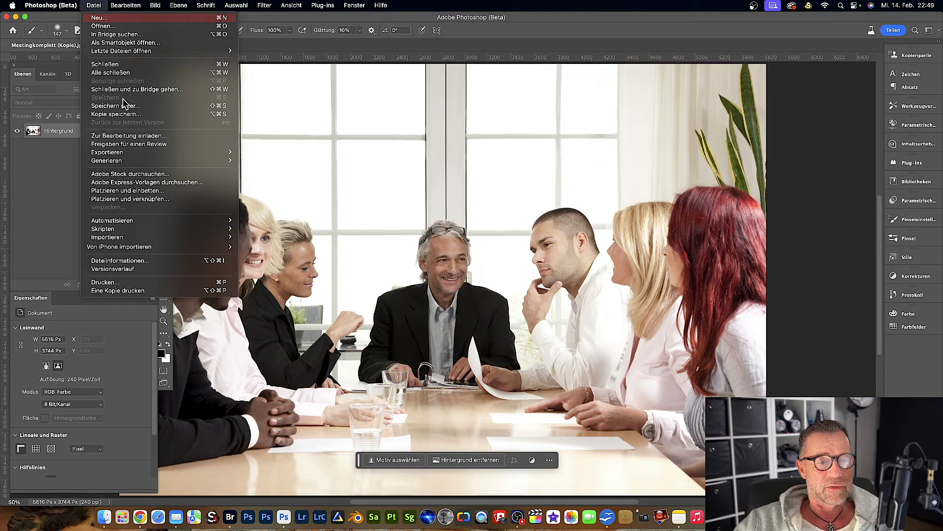
{"action": "key", "text": "Escape"}
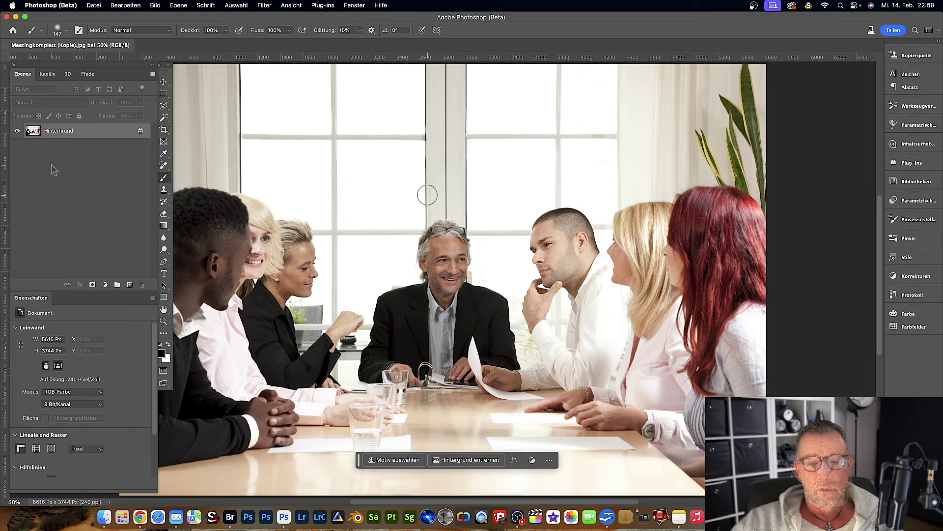
{"action": "left_click", "coordinate": [94, 6]}
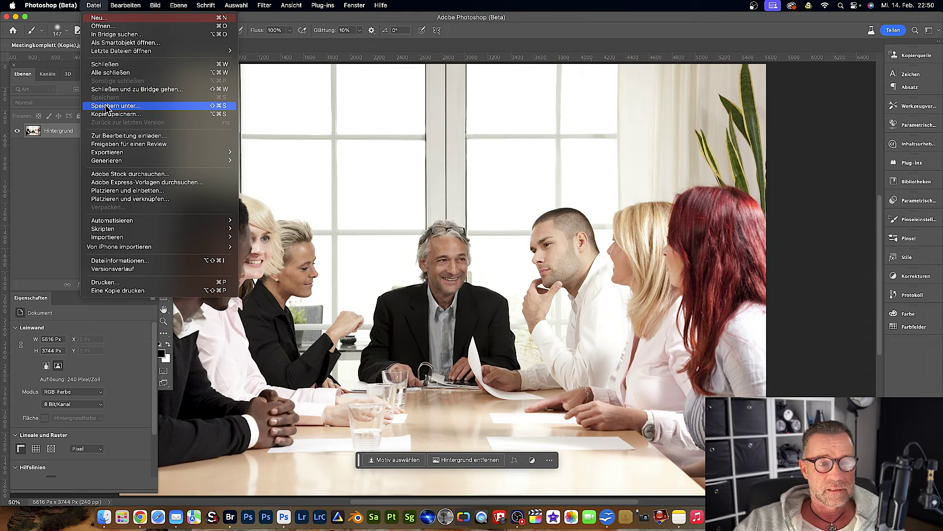
{"action": "left_click", "coordinate": [68, 153]}
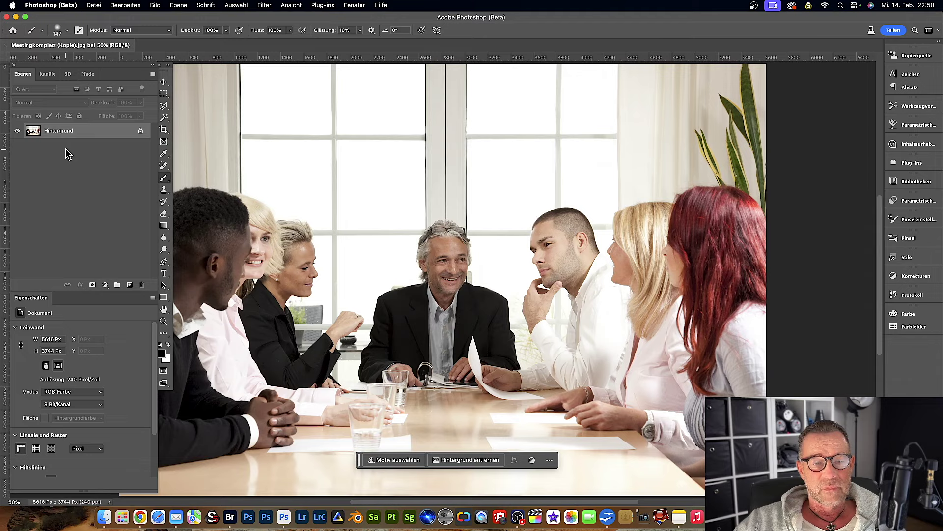
{"action": "mouse_move", "coordinate": [284, 159]}
{"action": "left_mouse_down"}
{"action": "mouse_move", "coordinate": [368, 169]}
{"action": "mouse_move", "coordinate": [358, 168]}
{"action": "left_mouse_up"}
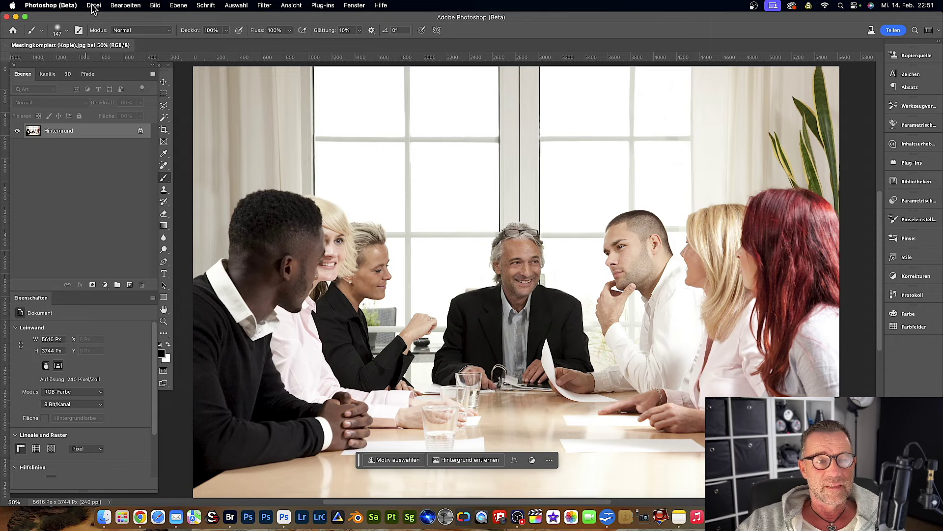
{"action": "left_click", "coordinate": [231, 511]}
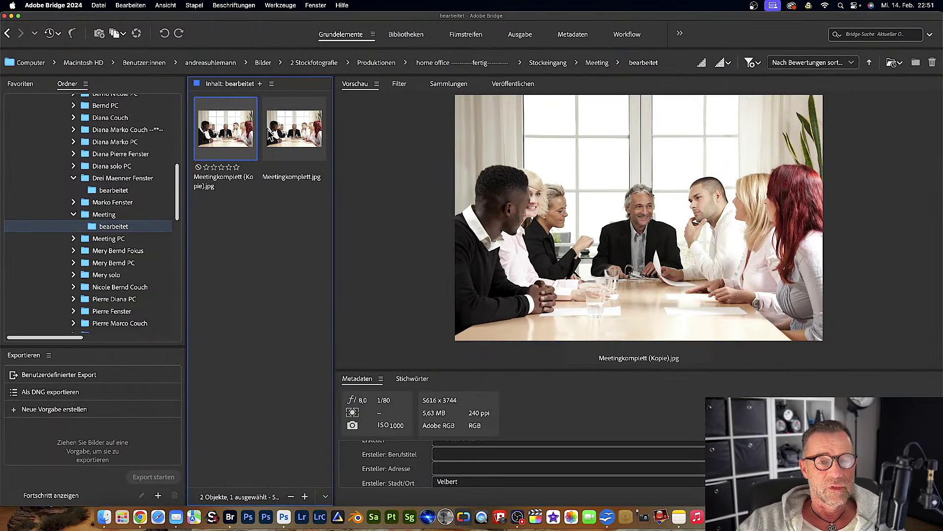
{"action": "left_click", "coordinate": [305, 132]}
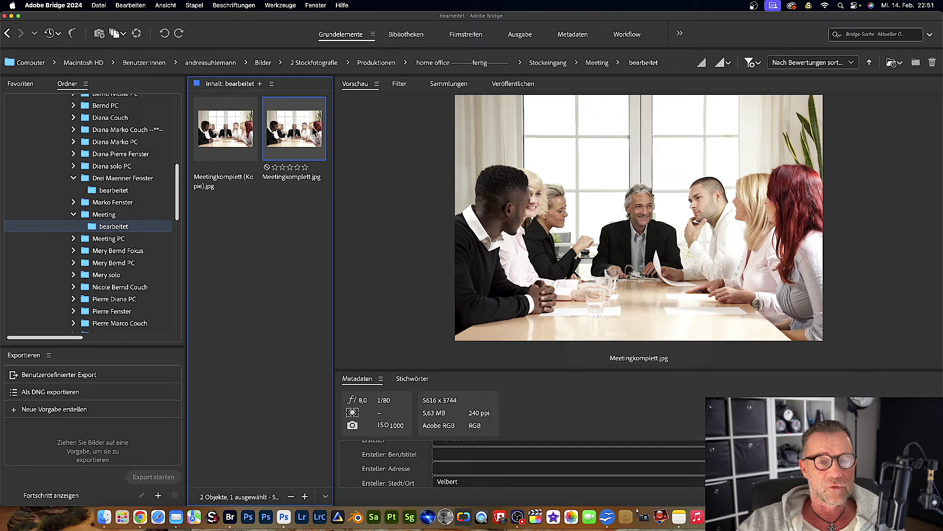
{"action": "left_click", "coordinate": [228, 127]}
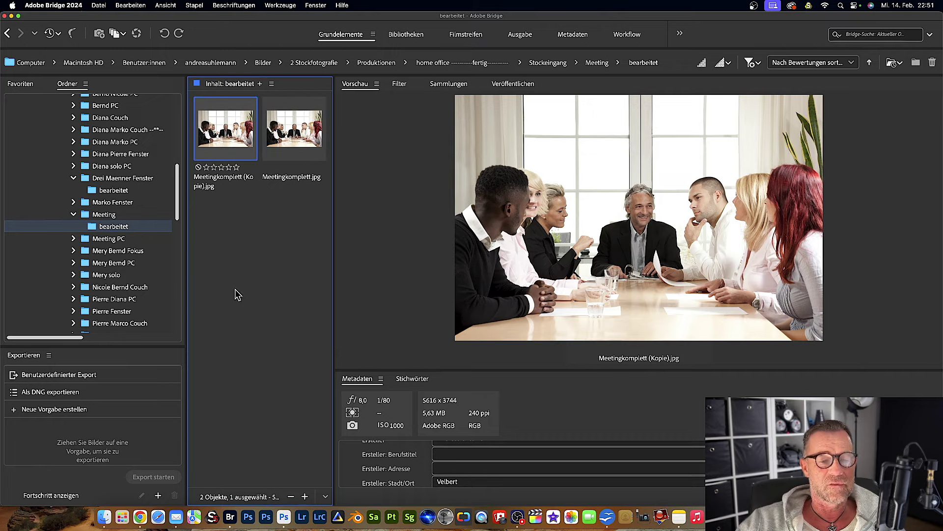
{"action": "left_click", "coordinate": [293, 508]}
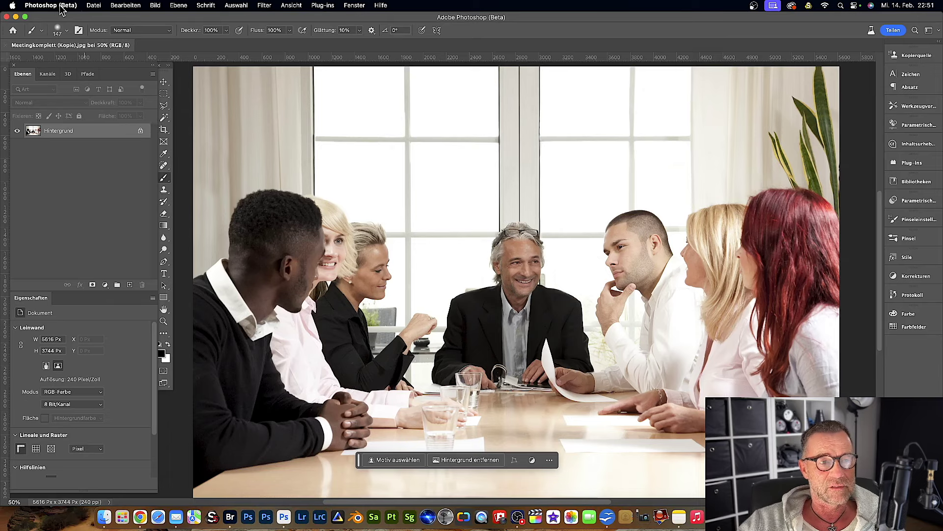
{"action": "left_click", "coordinate": [94, 6]}
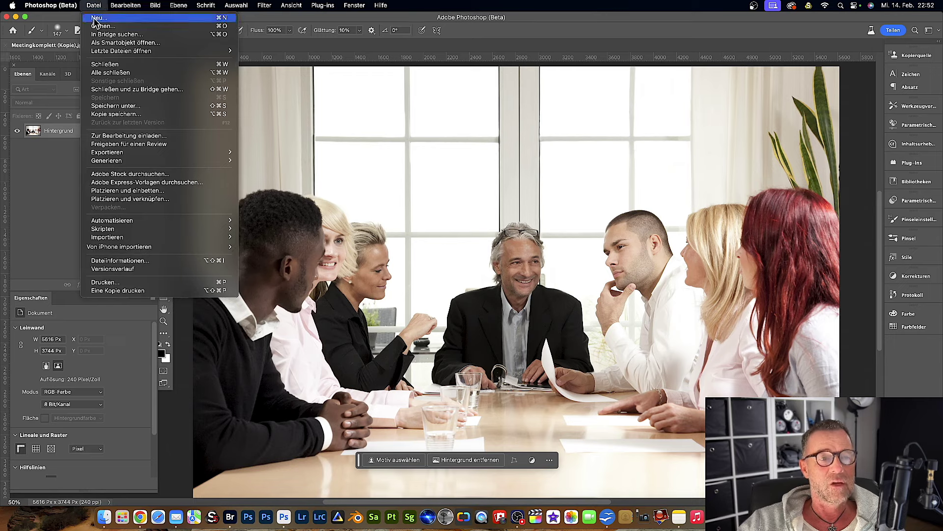
Step: Save the meeting photo in Photoshop format as Meetingkomplett (Kopie).psd in the same folder
{"action": "left_click", "coordinate": [108, 107]}
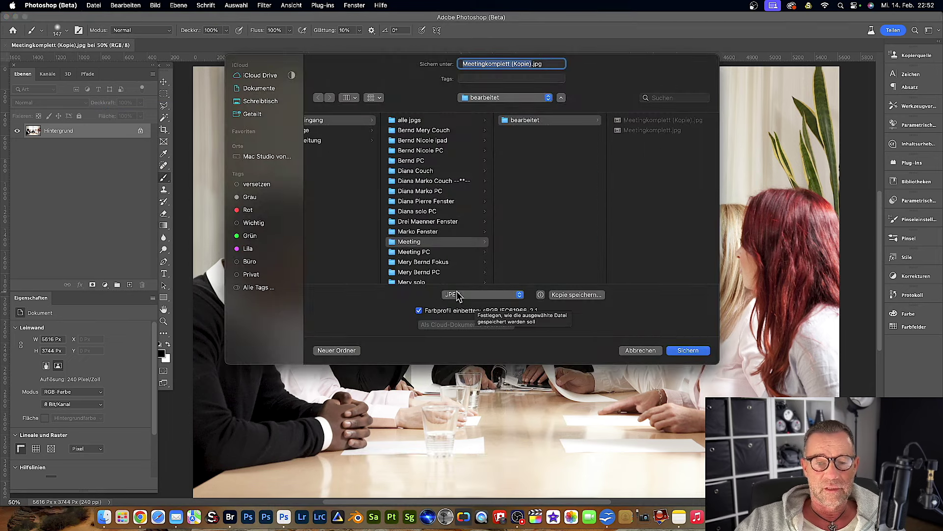
{"action": "mouse_move", "coordinate": [482, 294]}
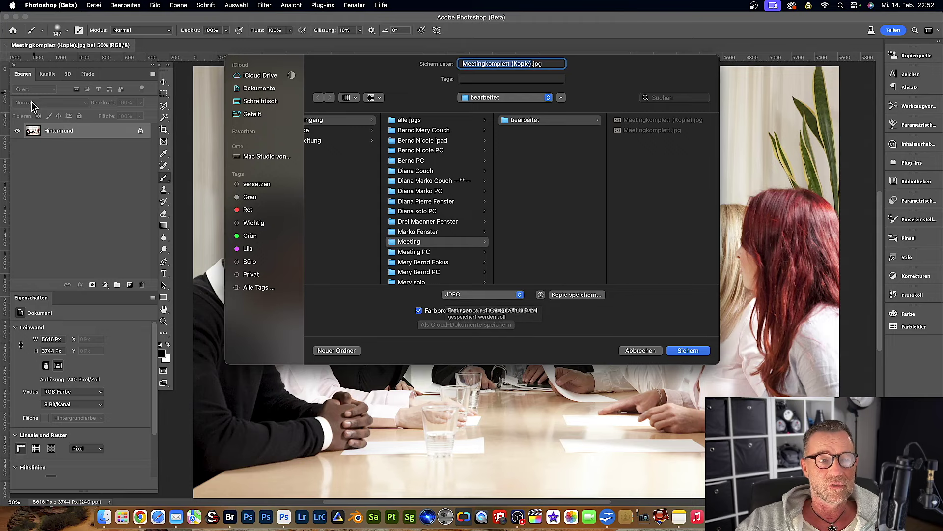
{"action": "left_click", "coordinate": [519, 294]}
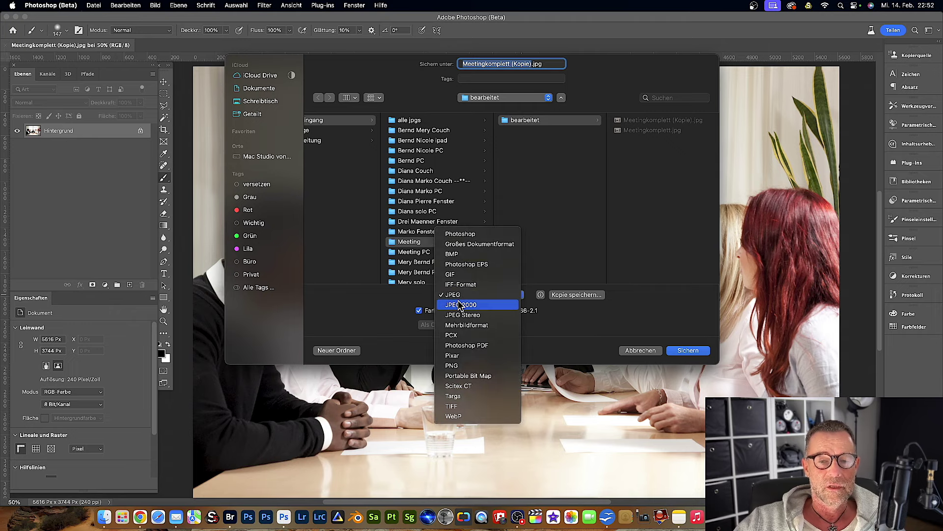
{"action": "left_click", "coordinate": [456, 234]}
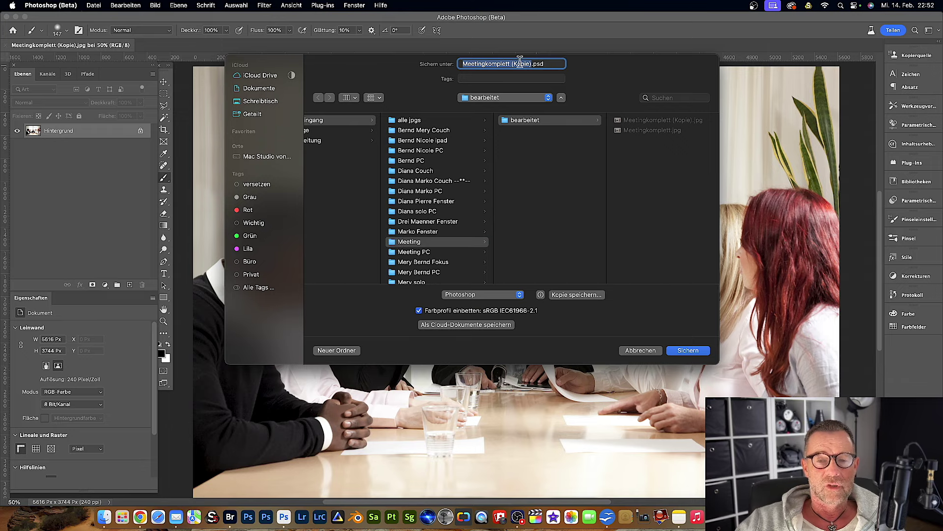
{"action": "left_click", "coordinate": [683, 351]}
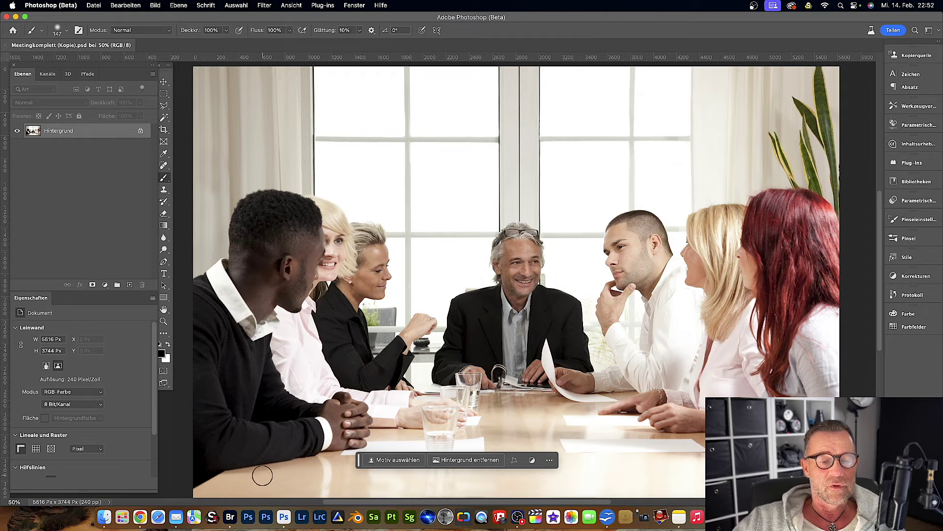
{"action": "left_click", "coordinate": [235, 506]}
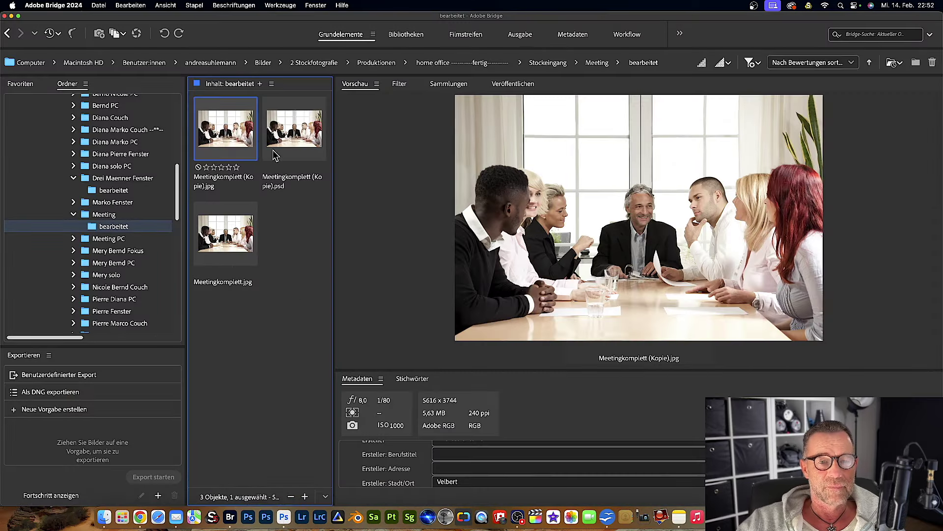
Step: Preview Meetingkomplett (Kopie).psd in Bridge (42,92 MB, sRGB), then return to Photoshop
{"action": "left_click", "coordinate": [295, 140]}
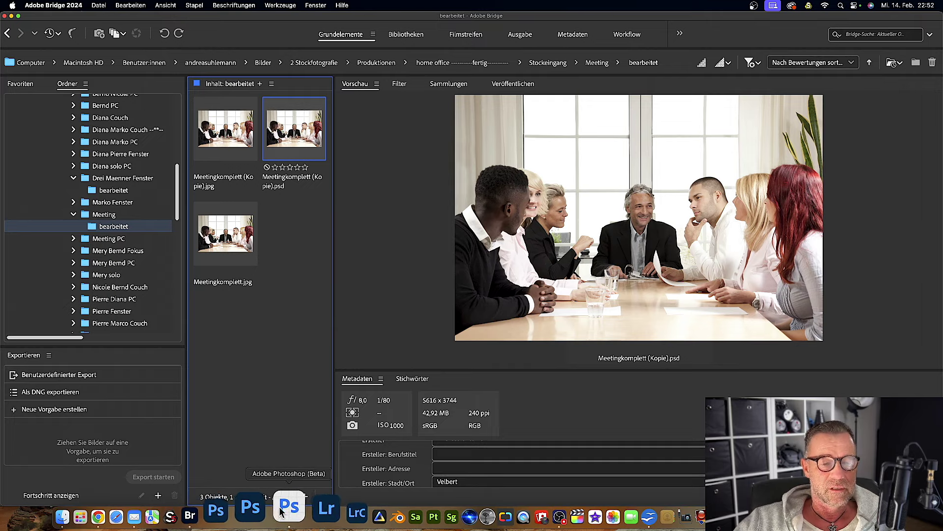
{"action": "left_click", "coordinate": [289, 509]}
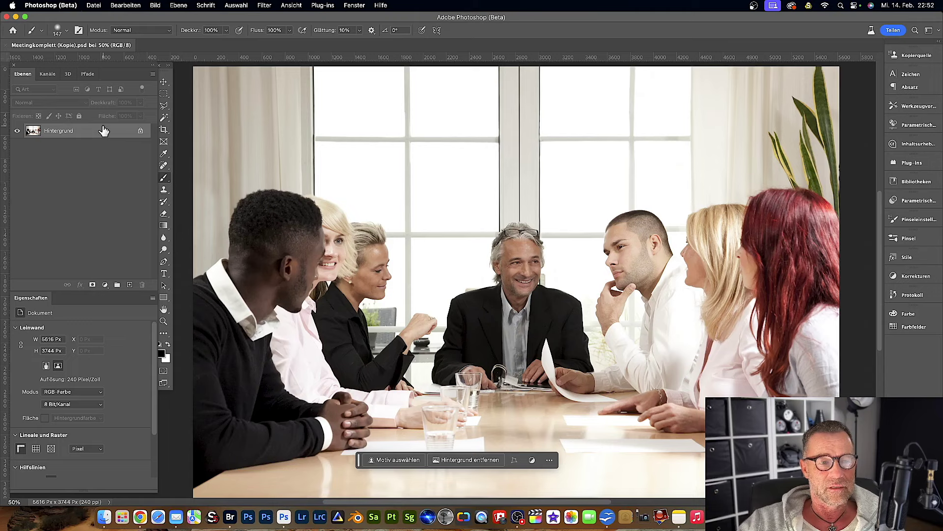
Step: Add a Kurven 1 curves adjustment layer with the curve lowered to darken the photo
{"action": "left_click", "coordinate": [104, 284]}
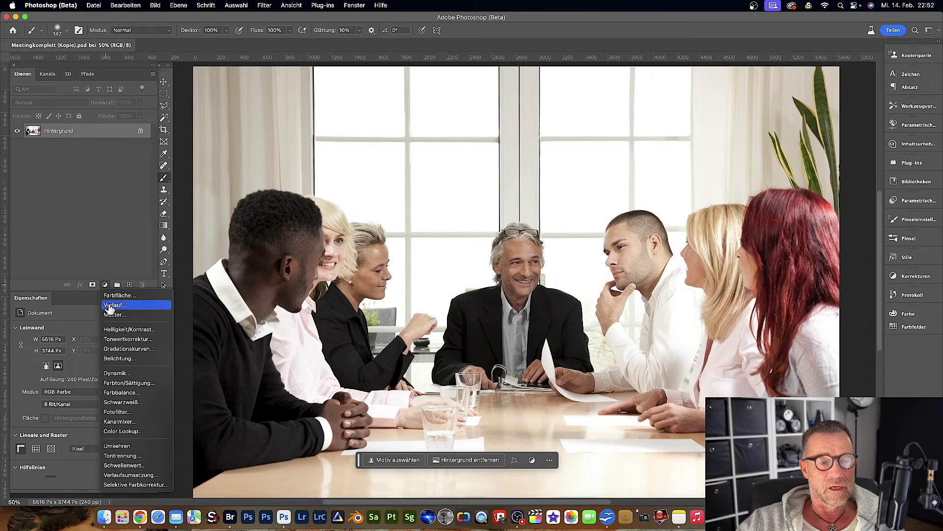
{"action": "left_click", "coordinate": [126, 350]}
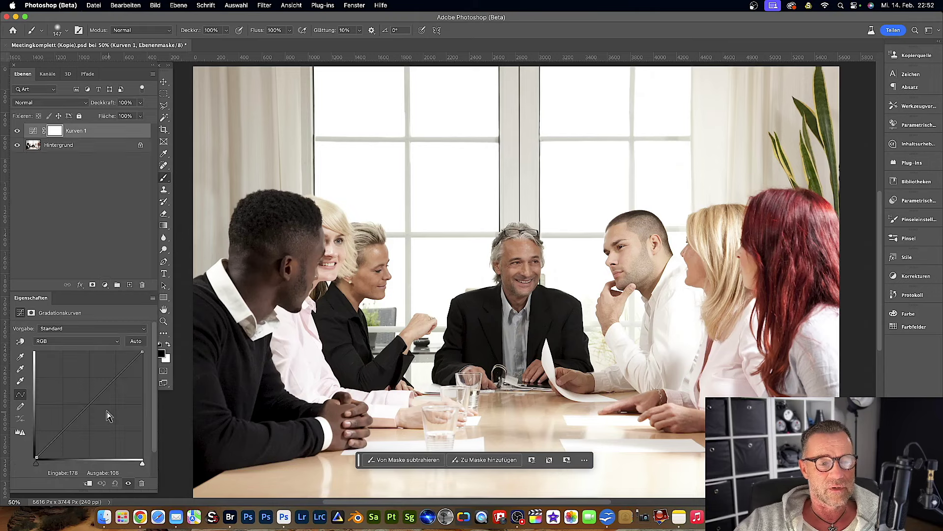
{"action": "left_click_drag", "start_coordinate": [102, 392], "coordinate": [105, 410]}
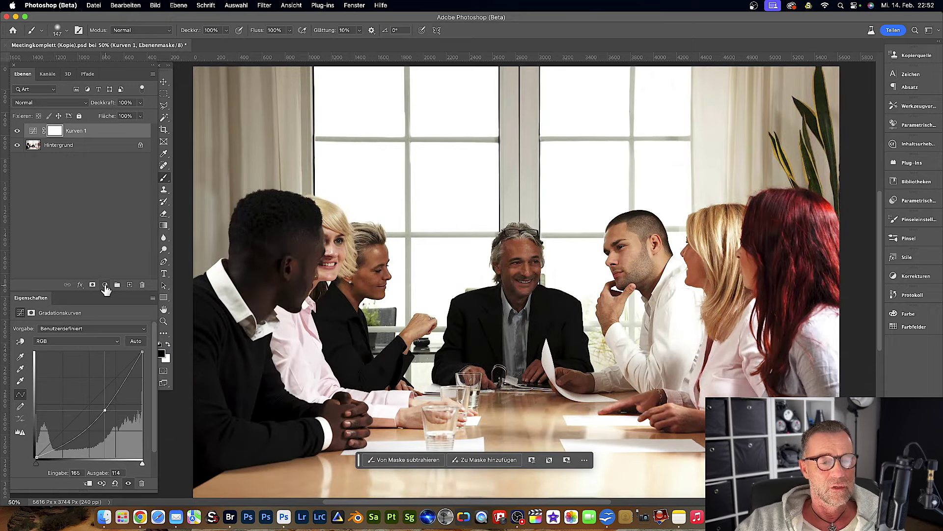
{"action": "left_click", "coordinate": [105, 285]}
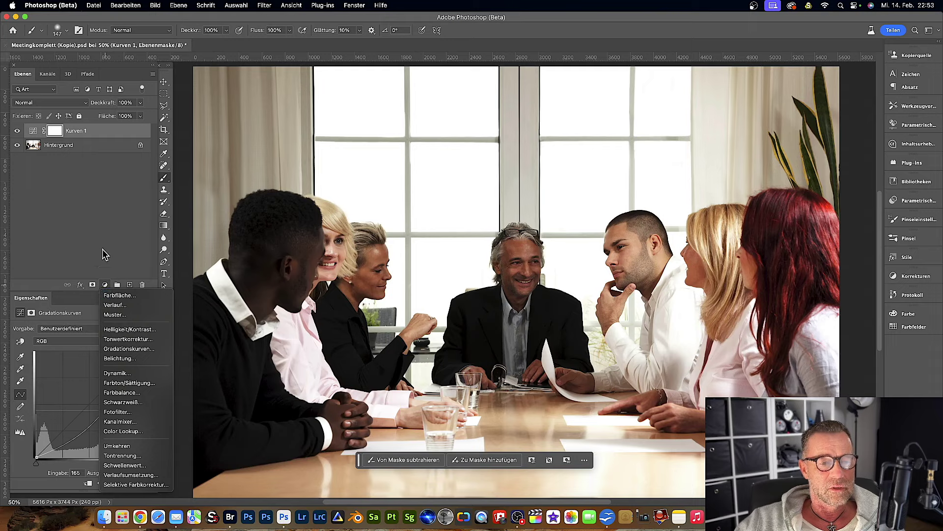
{"action": "left_click", "coordinate": [133, 264]}
Step: On a new layer above Kurven 1, paint black scribbles over the left and right windows
{"action": "left_click", "coordinate": [129, 285]}
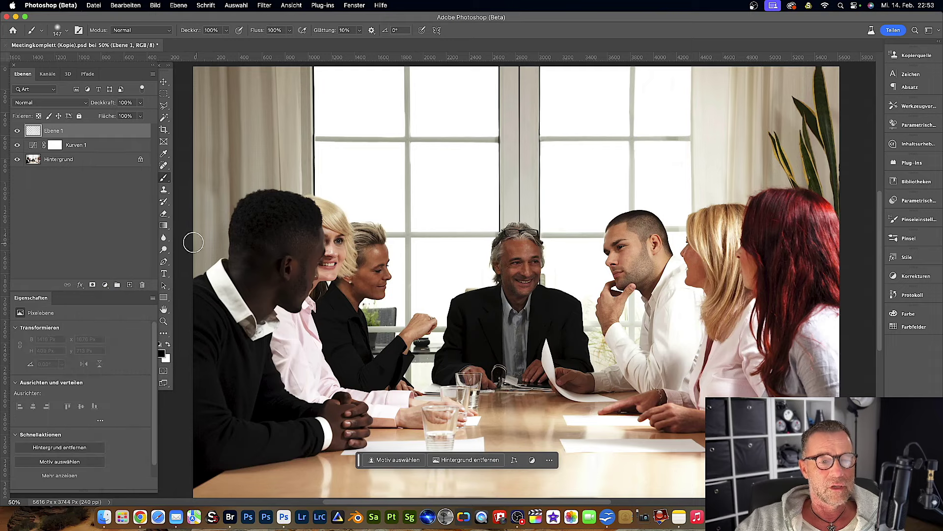
{"action": "left_click_drag", "start_coordinate": [440, 164], "coordinate": [445, 189]}
{"action": "left_click_drag", "start_coordinate": [594, 183], "coordinate": [570, 204]}
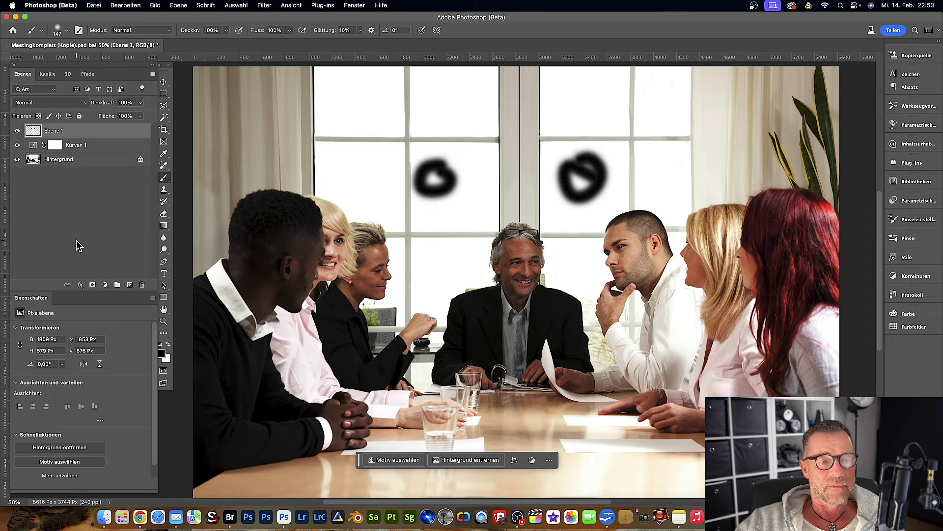
{"action": "left_click", "coordinate": [230, 516]}
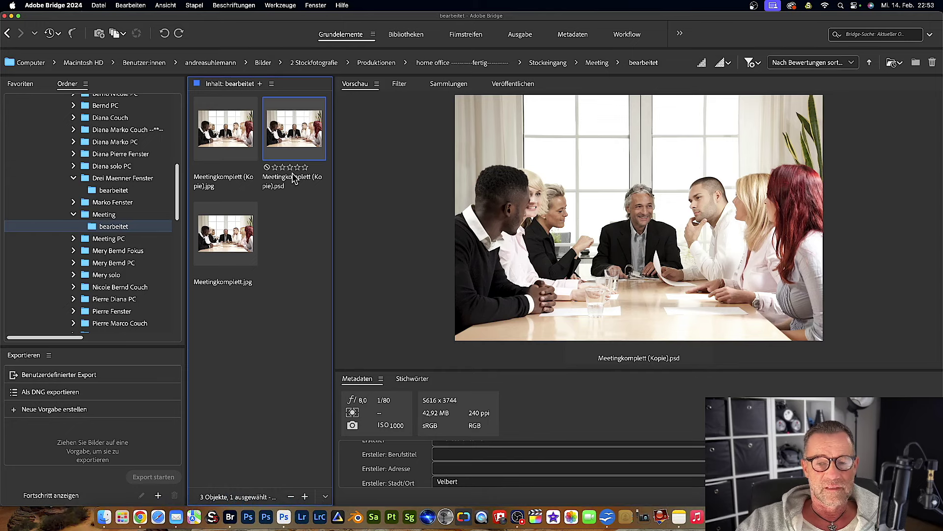
Step: Return to Photoshop and bring up the Datei menu
{"action": "left_click", "coordinate": [284, 516]}
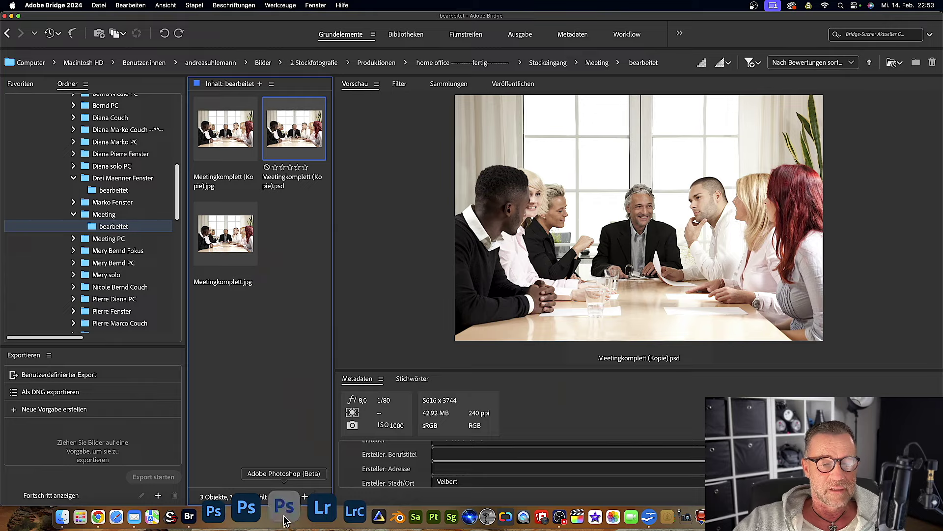
{"action": "left_click", "coordinate": [93, 6]}
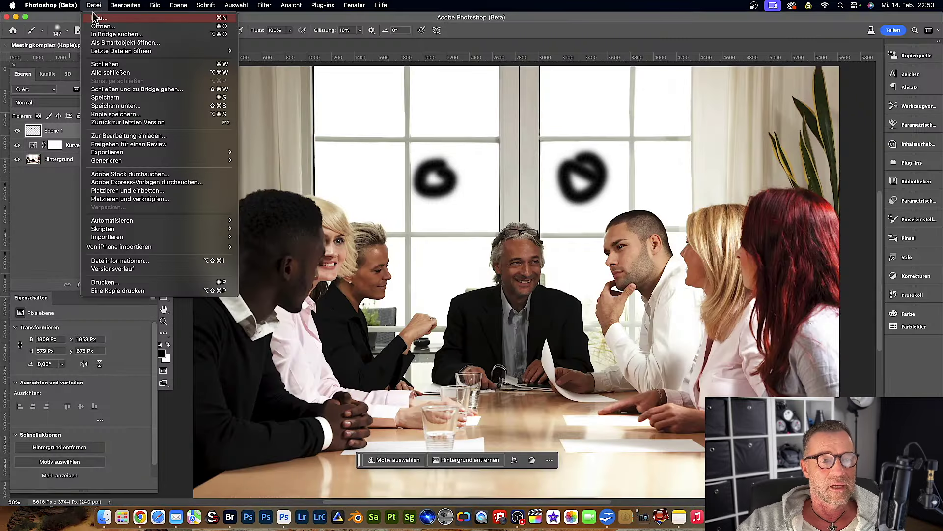
Step: Save the PSD copy with Kompatibilität maximieren left on, then switch to Bridge
{"action": "left_click", "coordinate": [109, 98]}
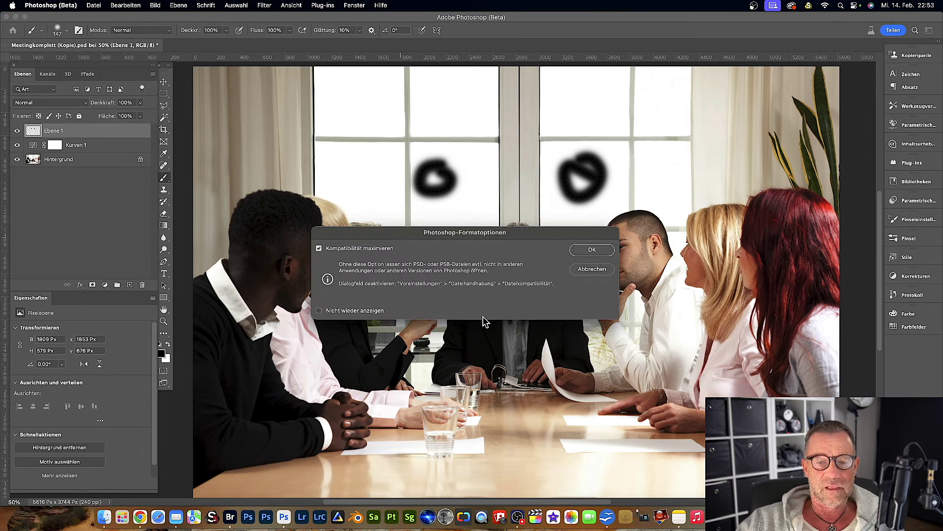
{"action": "left_click", "coordinate": [591, 250]}
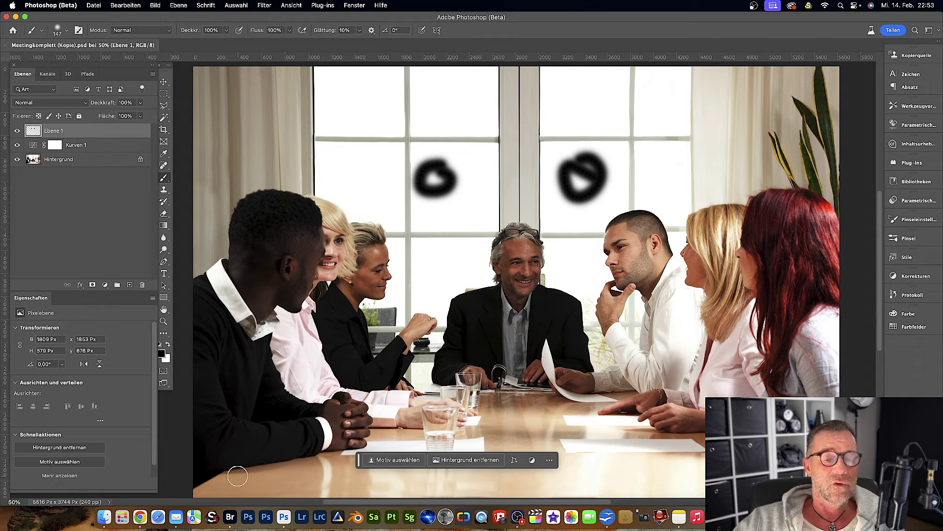
{"action": "left_click", "coordinate": [232, 512]}
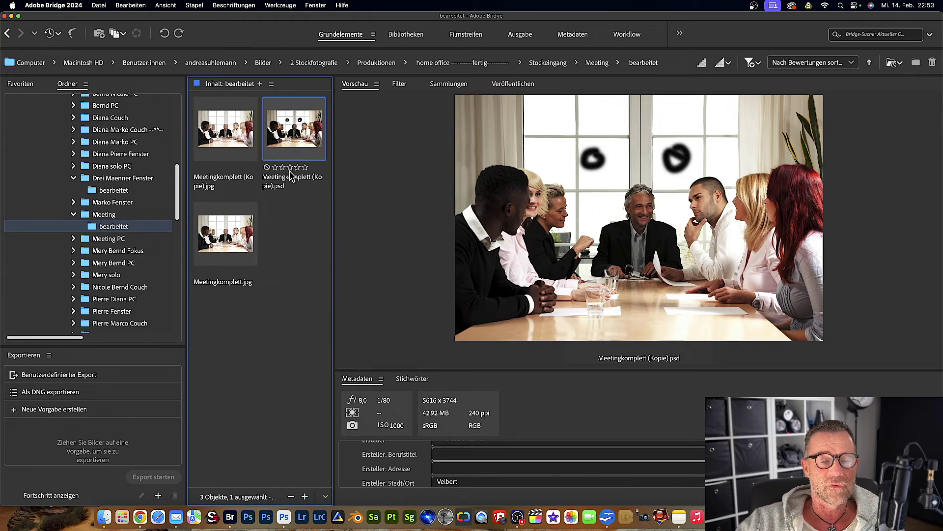
Step: Preview Meetingkomplett (Kopie).jpg in Bridge, then go back to Photoshop
{"action": "left_click", "coordinate": [221, 132]}
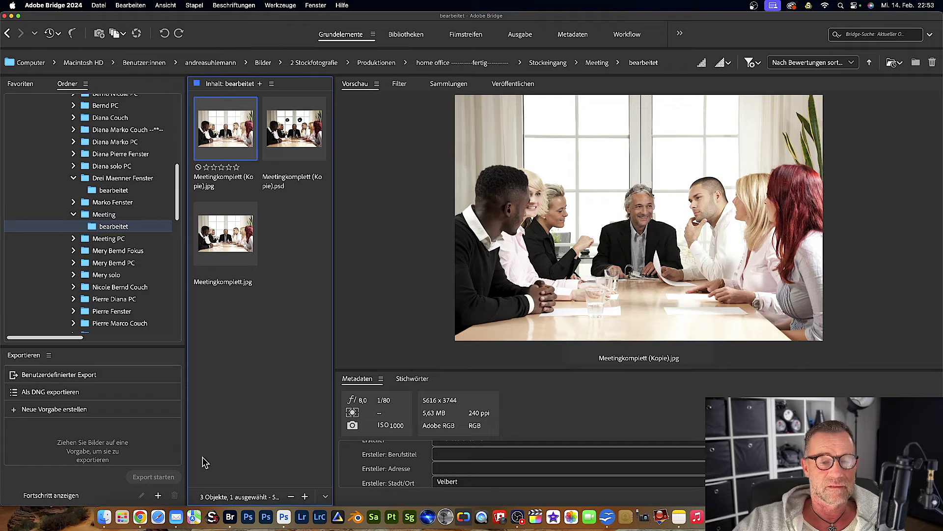
{"action": "left_click", "coordinate": [275, 509]}
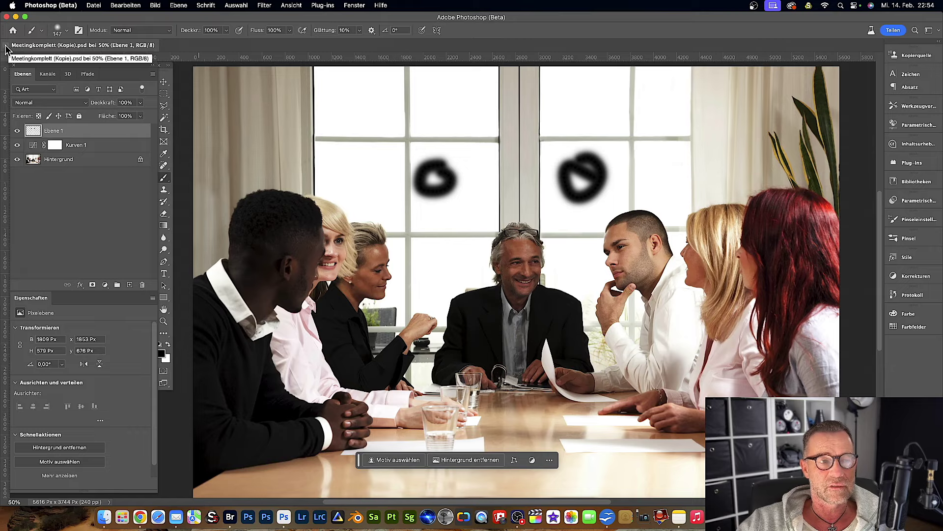
Step: Close the PSD document and delete Meetingkomplett (Kopie).psd from the Bridge folder
{"action": "left_click", "coordinate": [6, 45]}
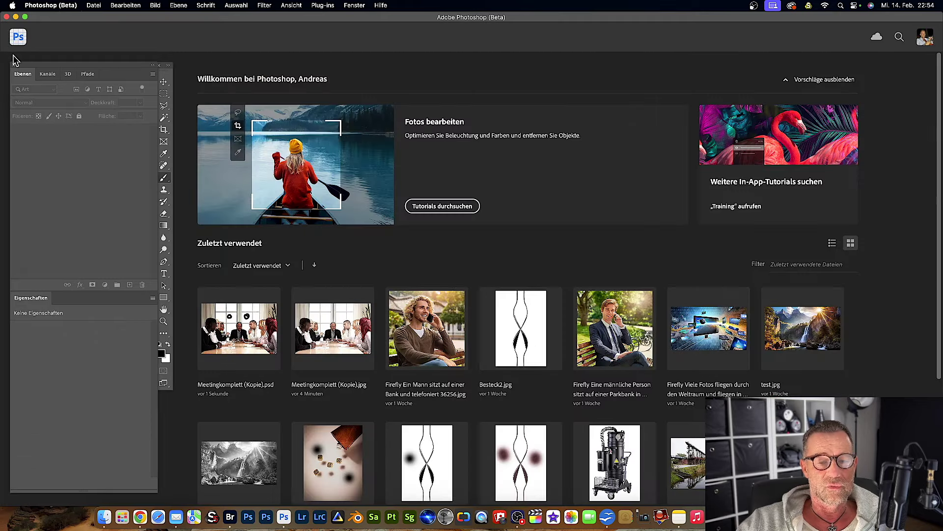
{"action": "left_click", "coordinate": [231, 511]}
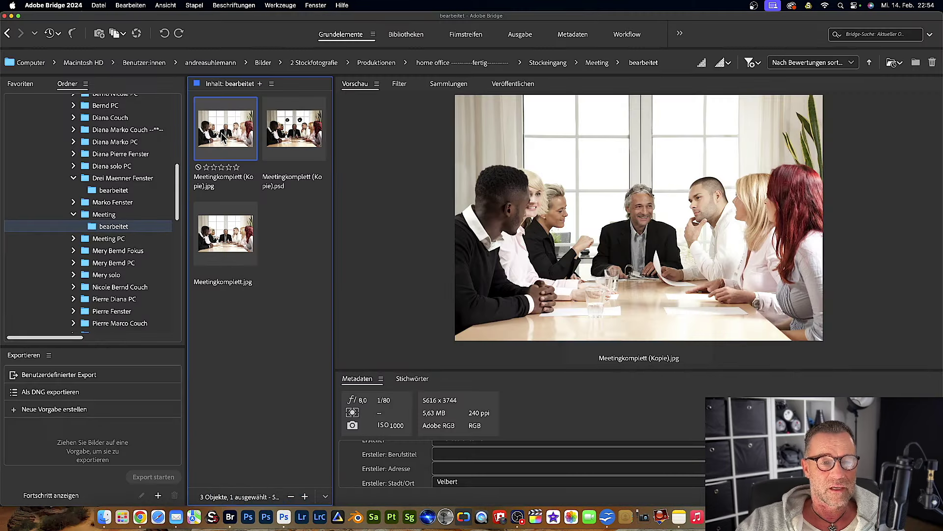
{"action": "left_click", "coordinate": [311, 132]}
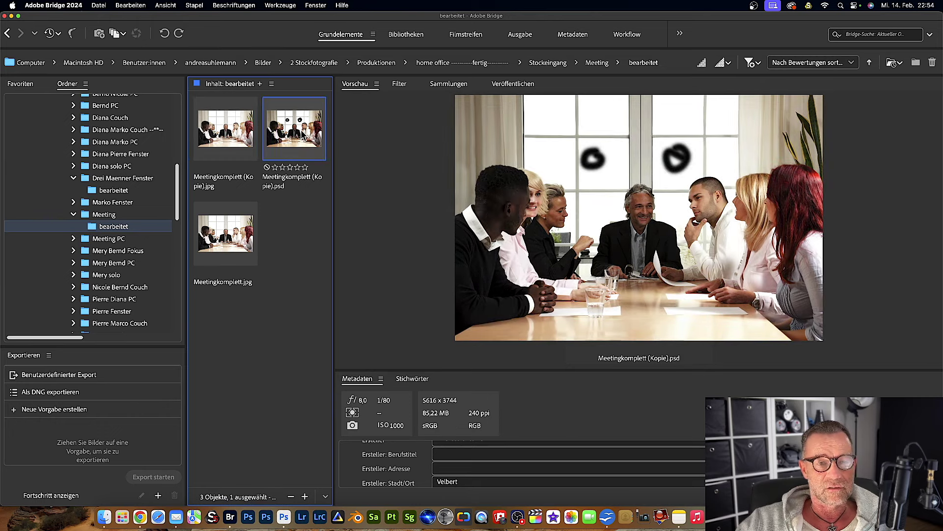
{"action": "left_click_drag", "start_coordinate": [304, 146], "coordinate": [304, 146]}
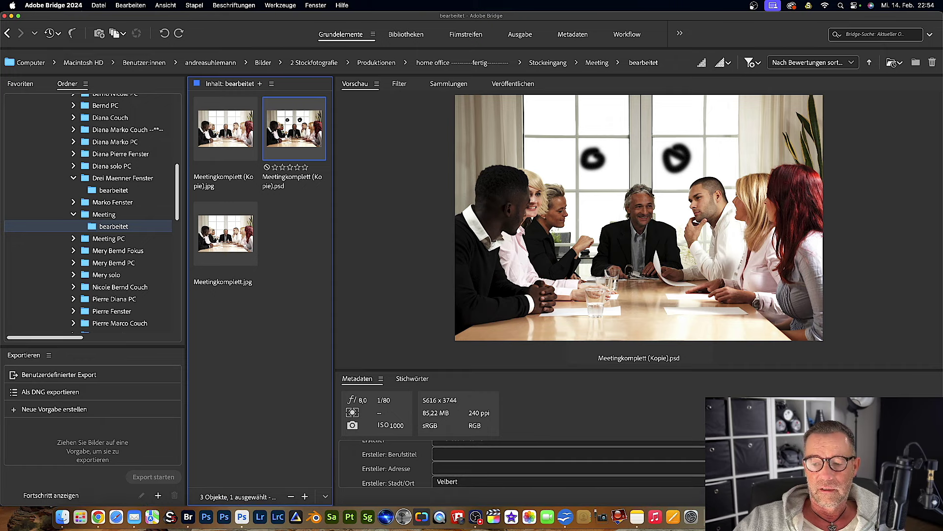
{"action": "key", "text": "super+BackSpace"}
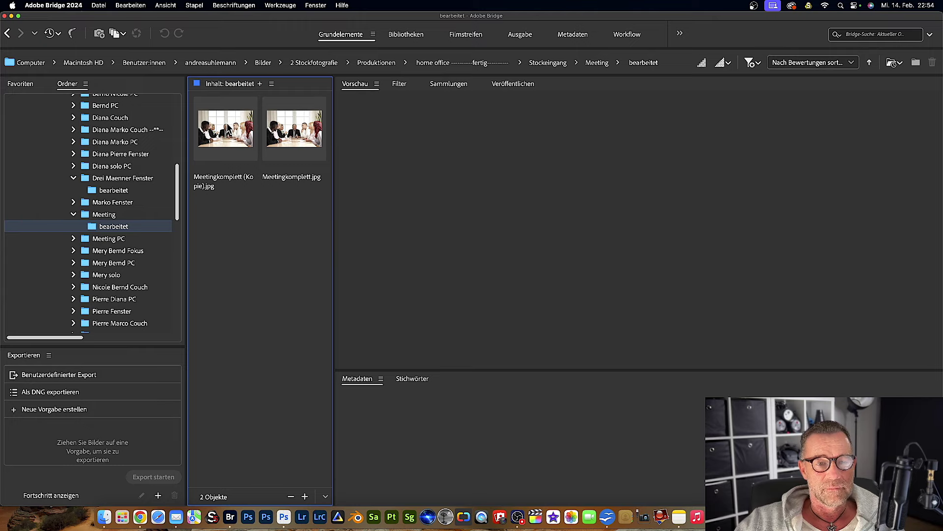
Step: Open Meetingkomplett (Kopie).jpg in Photoshop, converted to the working colour space
{"action": "left_click", "coordinate": [229, 129]}
{"action": "left_click_drag", "start_coordinate": [229, 121], "coordinate": [284, 516]}
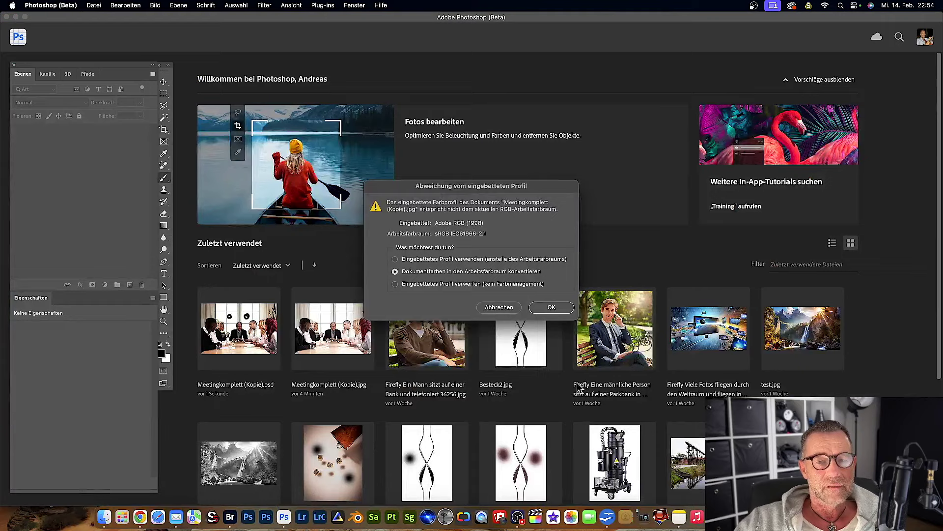
{"action": "left_click", "coordinate": [549, 307]}
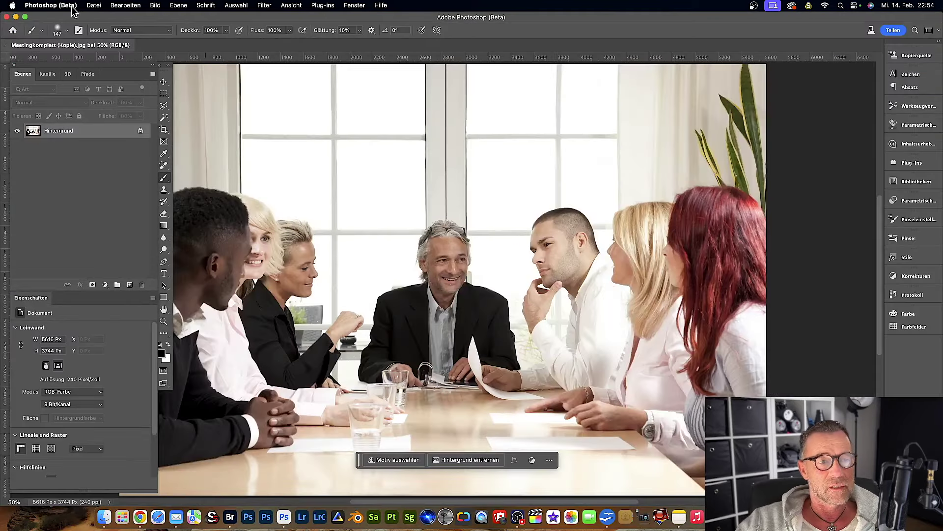
Step: Start saving the JPG copy under a new name, cancel, and dismiss the Datei menu
{"action": "left_click", "coordinate": [93, 6]}
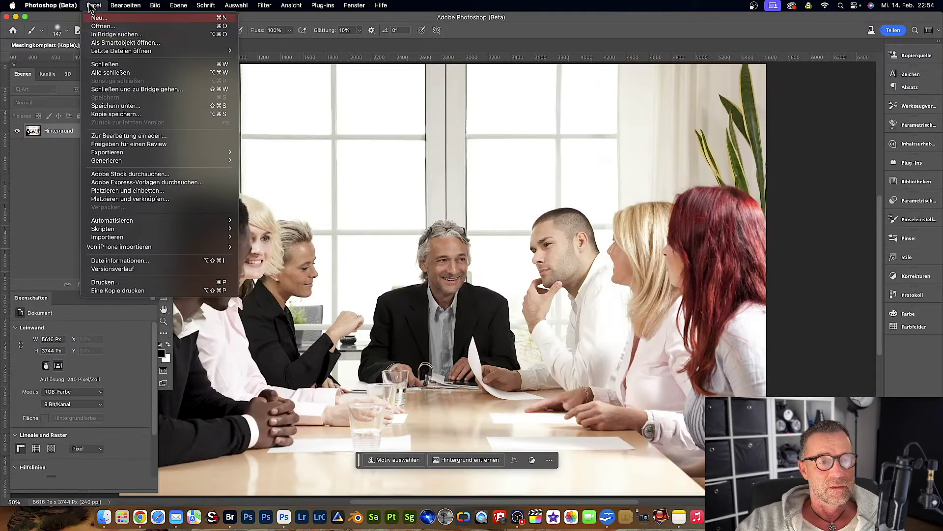
{"action": "left_click", "coordinate": [97, 106]}
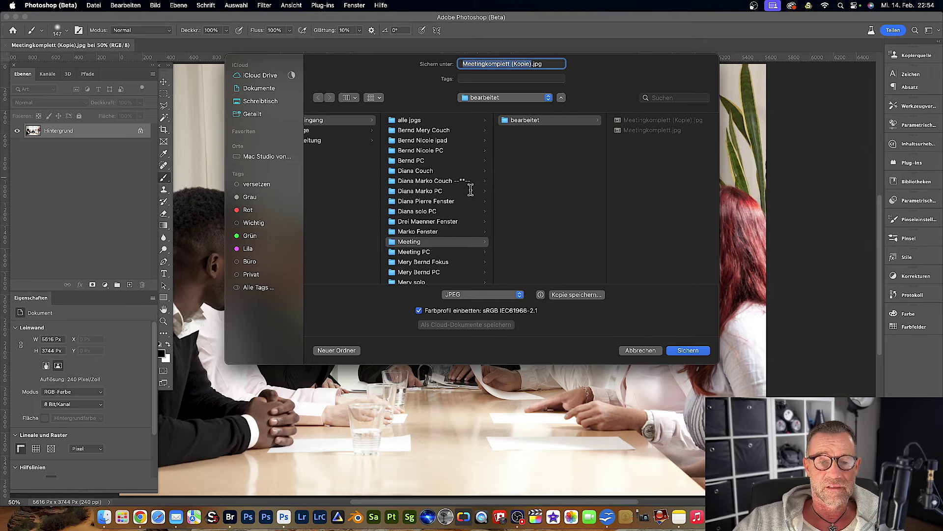
{"action": "left_click", "coordinate": [639, 350]}
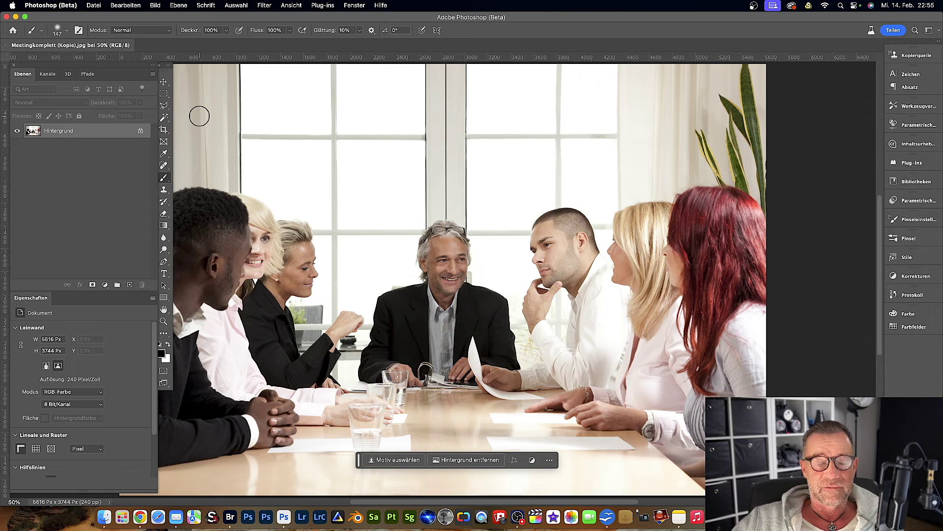
{"action": "left_click", "coordinate": [94, 5]}
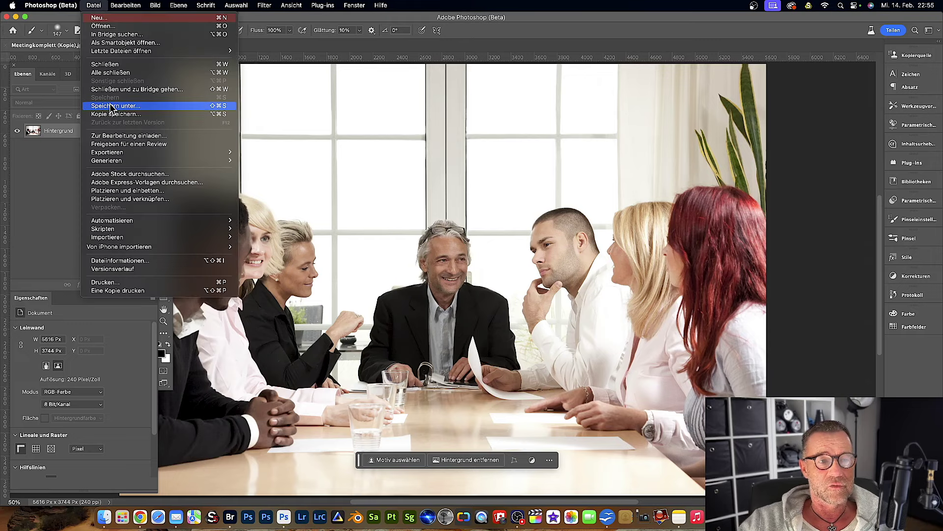
{"action": "left_click", "coordinate": [46, 167]}
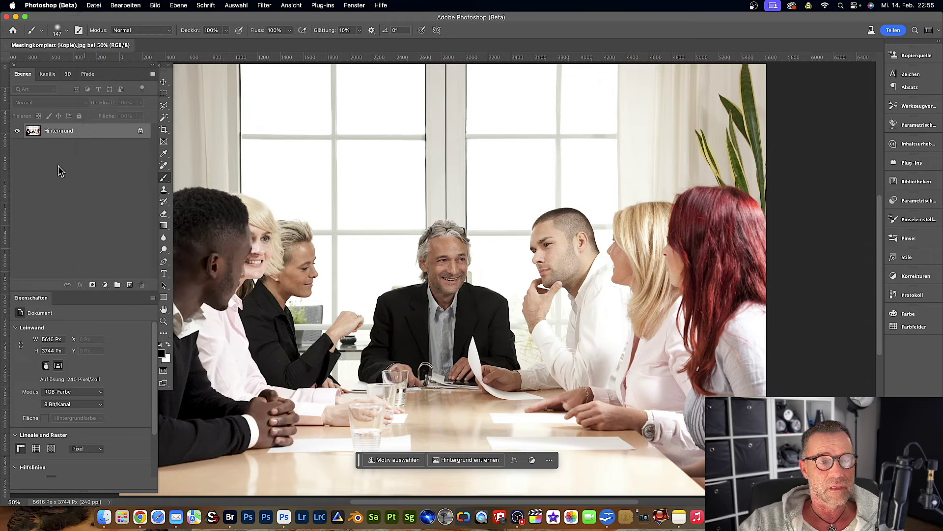
Step: Open Save As for the JPG, keep JPEG as format, then cancel
{"action": "left_click", "coordinate": [94, 6]}
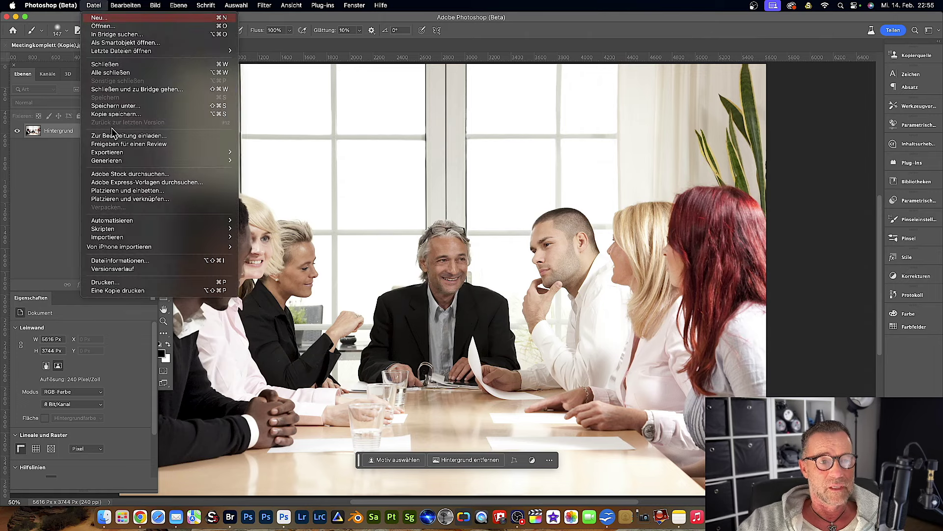
{"action": "left_click", "coordinate": [109, 106]}
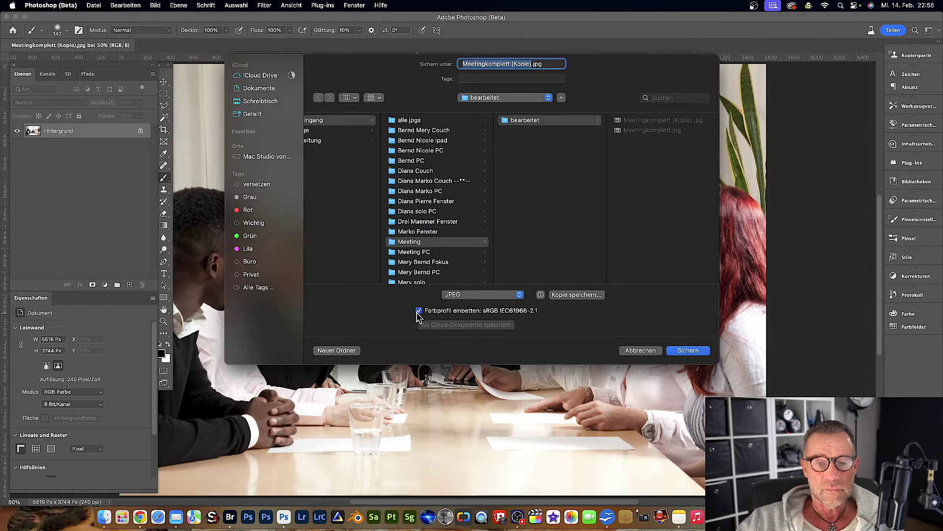
{"action": "left_click", "coordinate": [519, 294]}
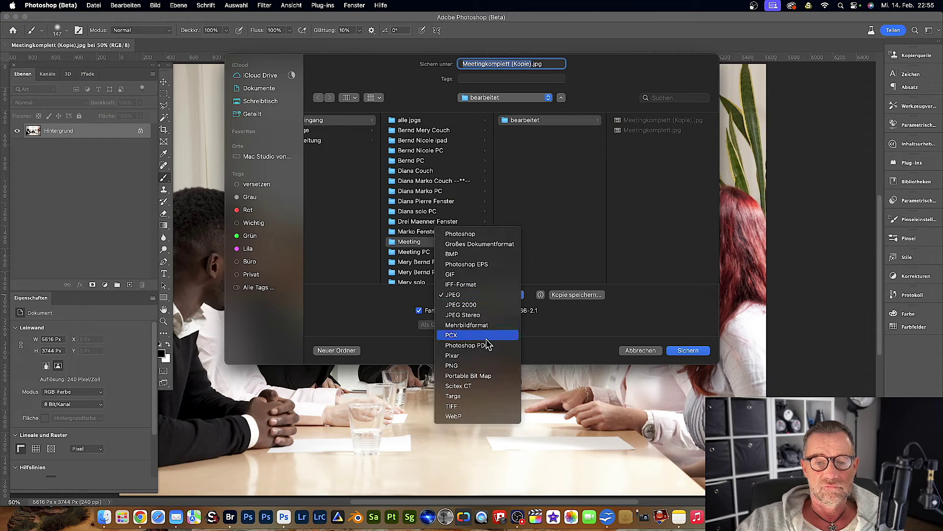
{"action": "left_click", "coordinate": [639, 220]}
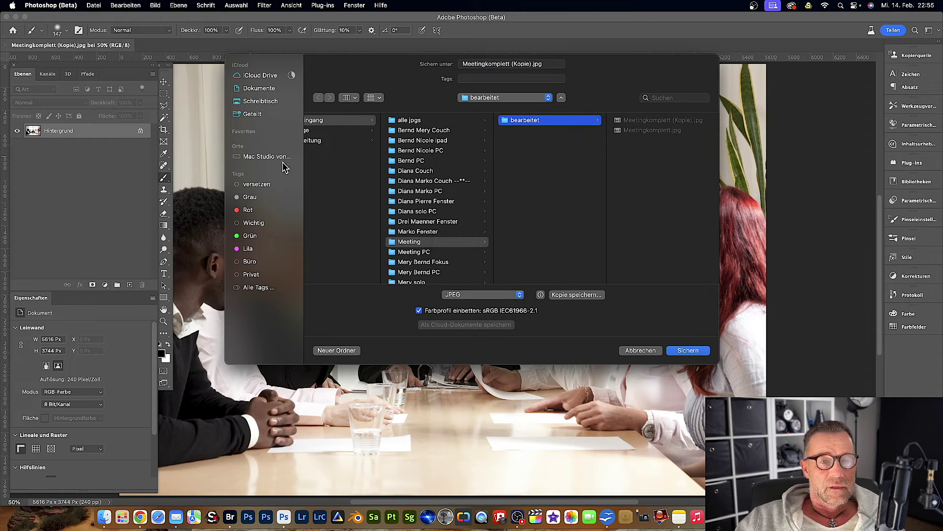
{"action": "left_click", "coordinate": [640, 350]}
Step: Open Save a Copy, keep JPEG as format, then close without saving
{"action": "left_click", "coordinate": [93, 6]}
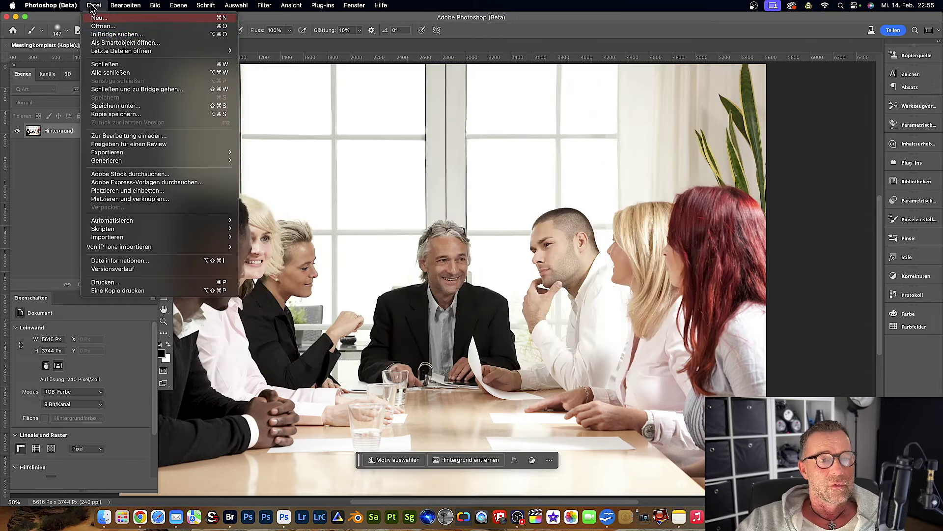
{"action": "left_click", "coordinate": [116, 114]}
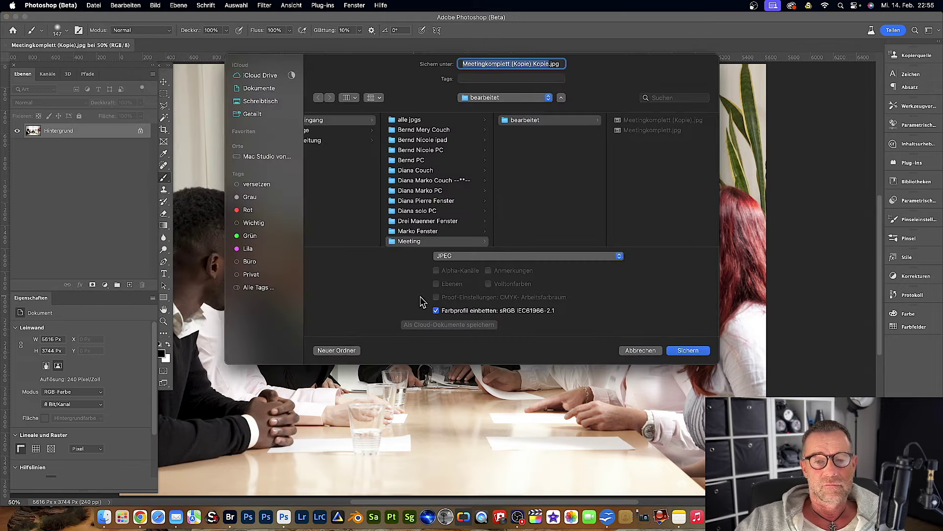
{"action": "left_click", "coordinate": [620, 256]}
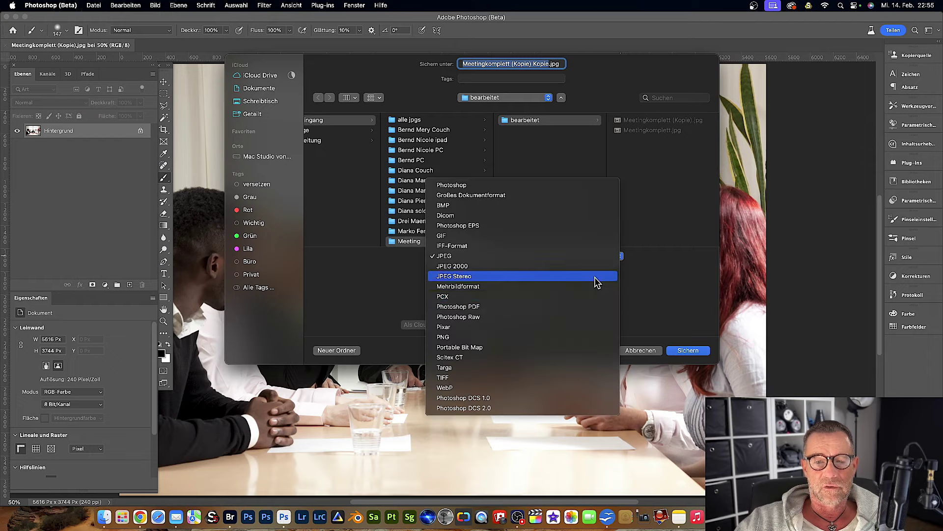
{"action": "left_click", "coordinate": [645, 294]}
{"action": "left_click", "coordinate": [635, 349]}
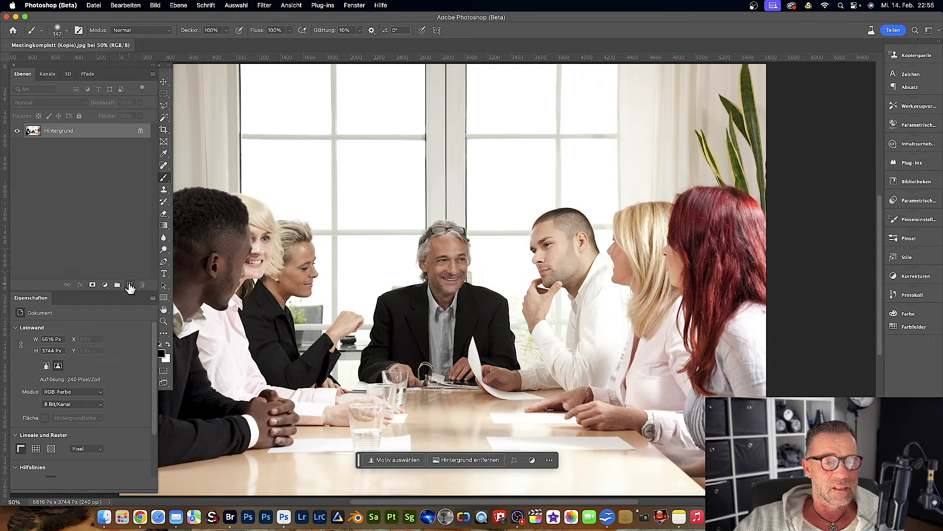
Step: On a new layer, paint two black curved strokes over the left and right windows
{"action": "left_click", "coordinate": [130, 285]}
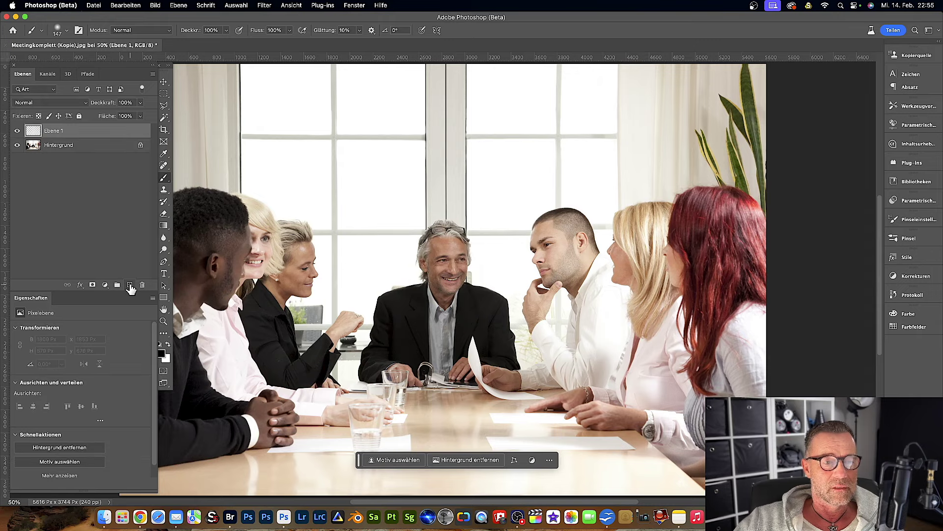
{"action": "left_click_drag", "start_coordinate": [344, 155], "coordinate": [381, 171]}
{"action": "left_click_drag", "start_coordinate": [517, 166], "coordinate": [561, 149]}
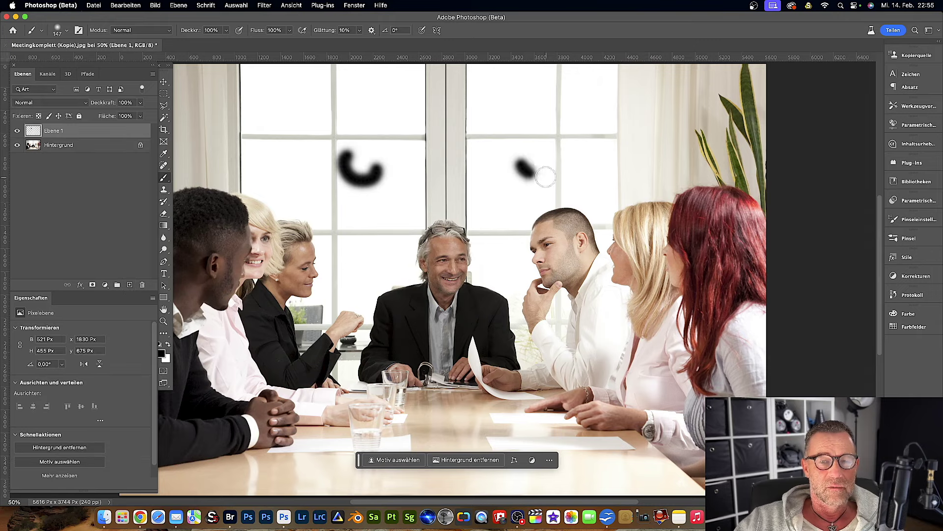
Step: Add a Curves adjustment layer pulled down to darken the photo, then deselect all layers
{"action": "left_click", "coordinate": [104, 285]}
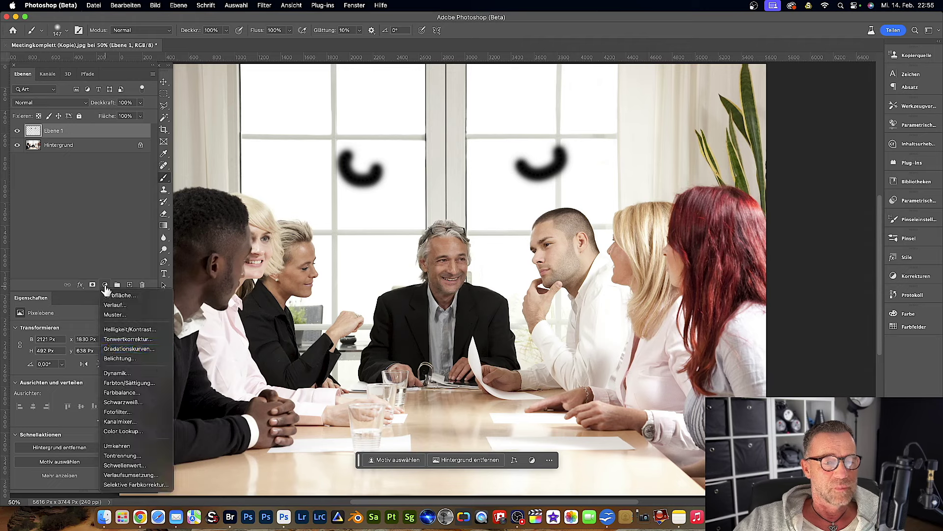
{"action": "left_click", "coordinate": [118, 350]}
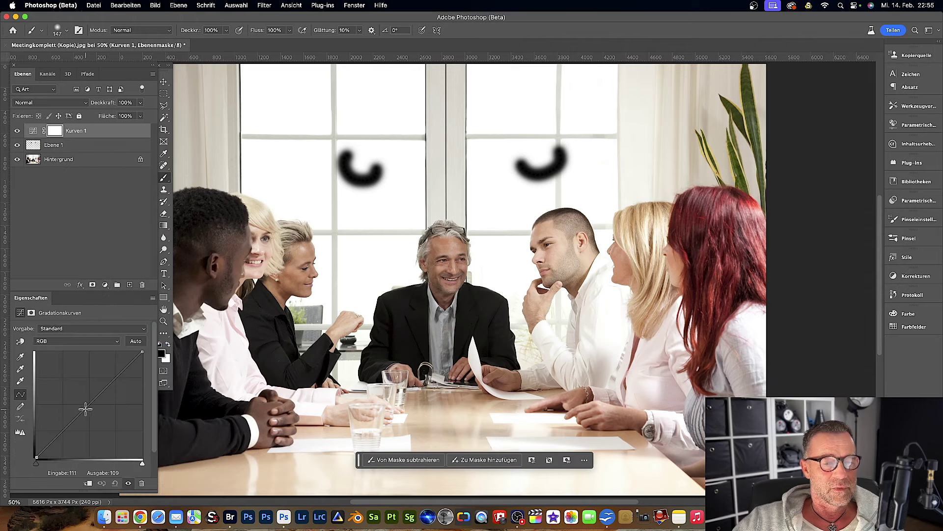
{"action": "left_click_drag", "start_coordinate": [98, 397], "coordinate": [98, 415]}
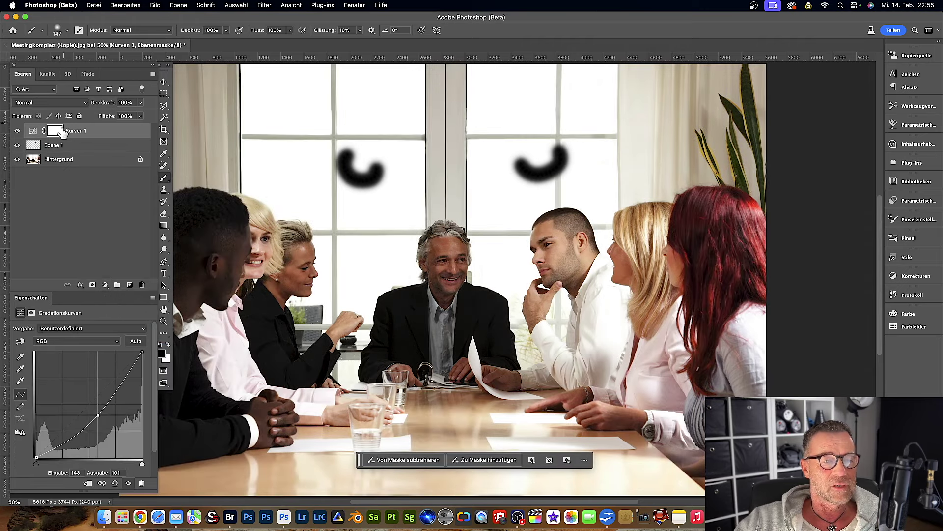
{"action": "left_click", "coordinate": [97, 172]}
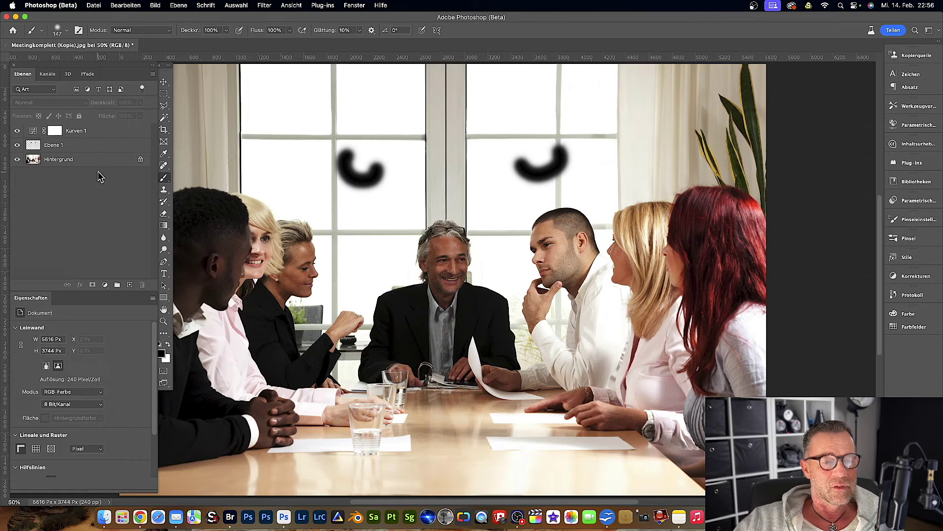
{"action": "left_click", "coordinate": [94, 6]}
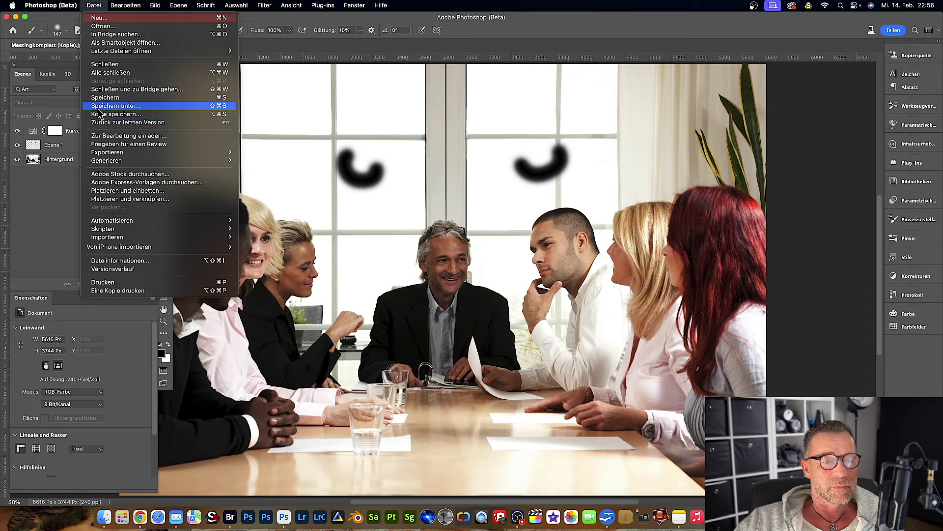
Step: Check the Save As formats for the layered file, cancel, and start Save a Copy as JPEG instead
{"action": "left_click", "coordinate": [105, 106]}
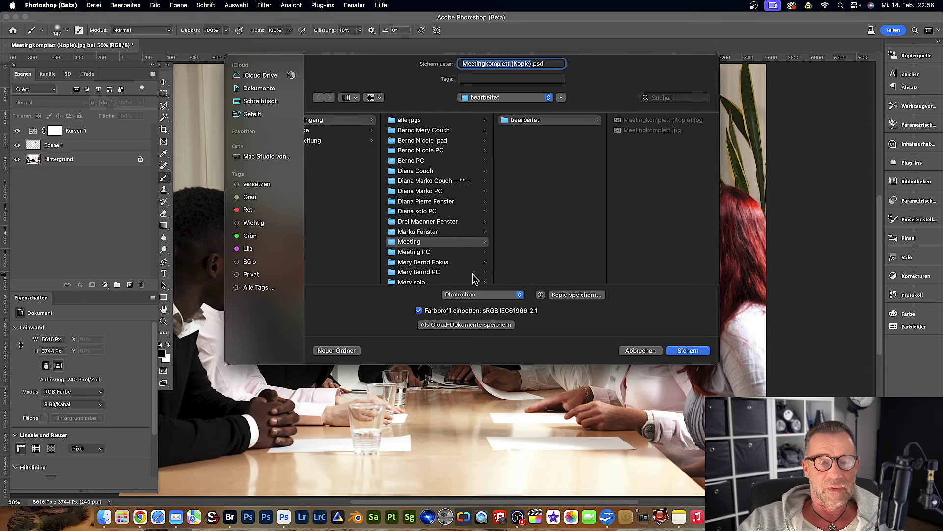
{"action": "left_click", "coordinate": [520, 295]}
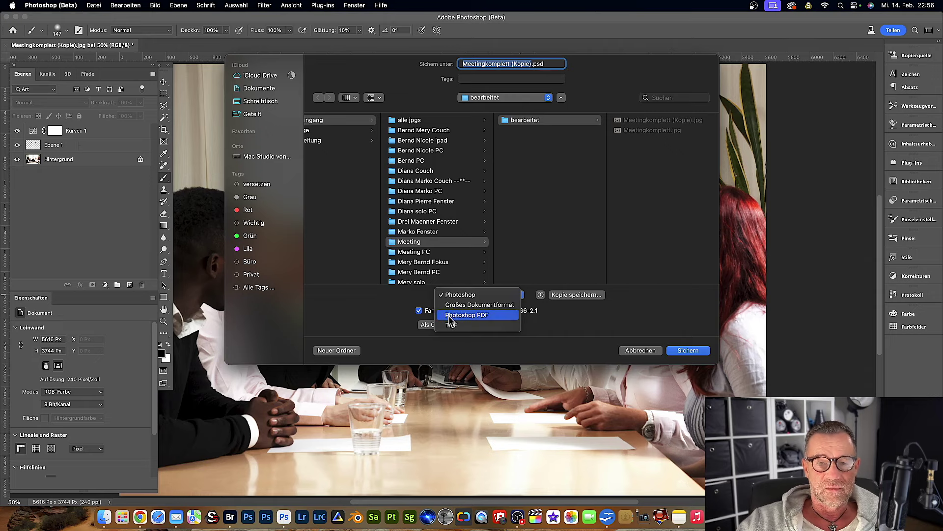
{"action": "left_click", "coordinate": [538, 243]}
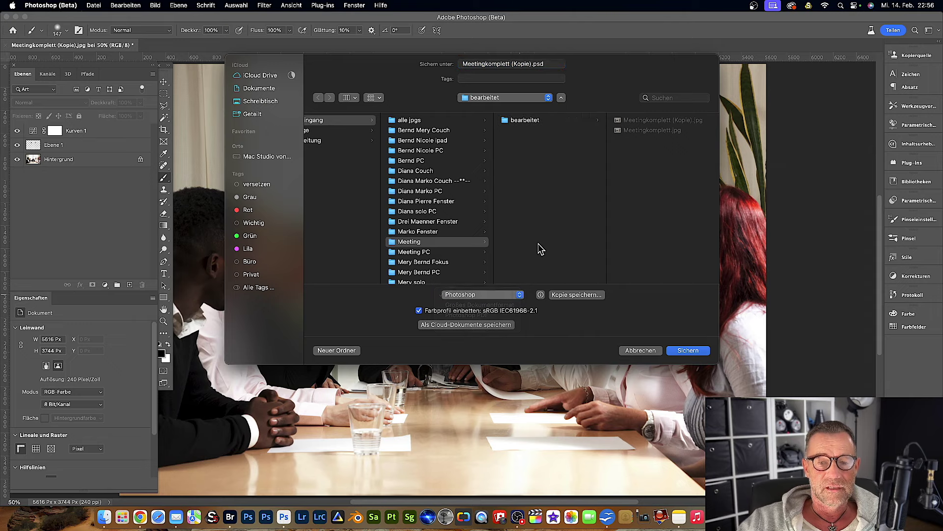
{"action": "left_click", "coordinate": [654, 350]}
{"action": "left_click", "coordinate": [93, 6]}
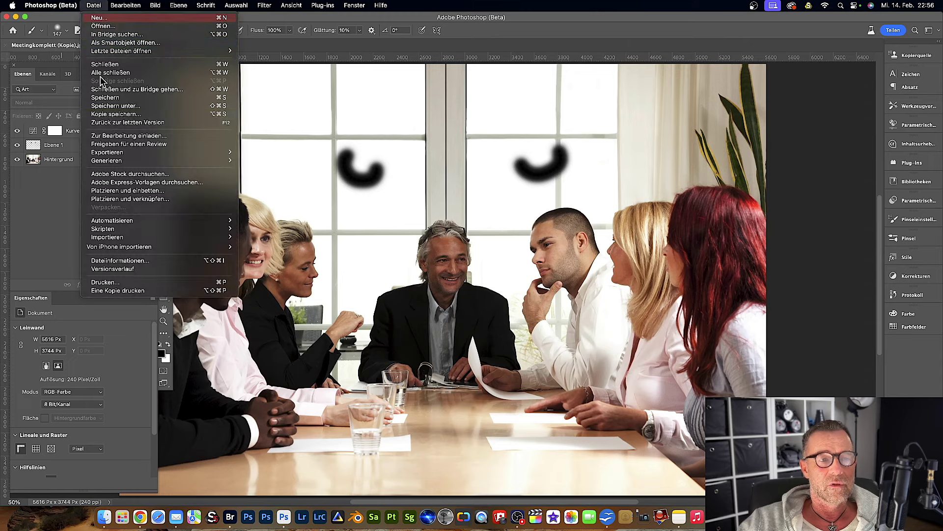
{"action": "left_click", "coordinate": [108, 115]}
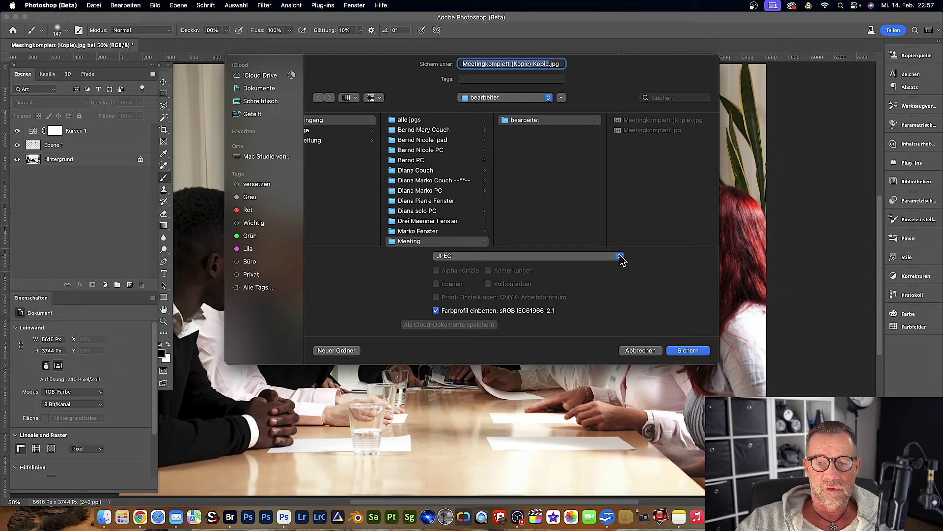
Step: Confirm JPEG in the Save a Copy format list, then cancel without saving
{"action": "left_click", "coordinate": [620, 256]}
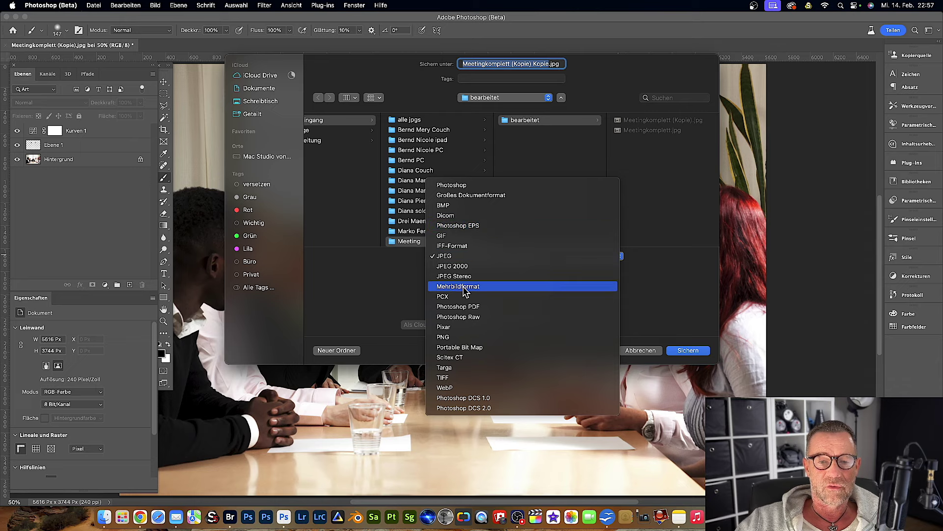
{"action": "left_click", "coordinate": [452, 255]}
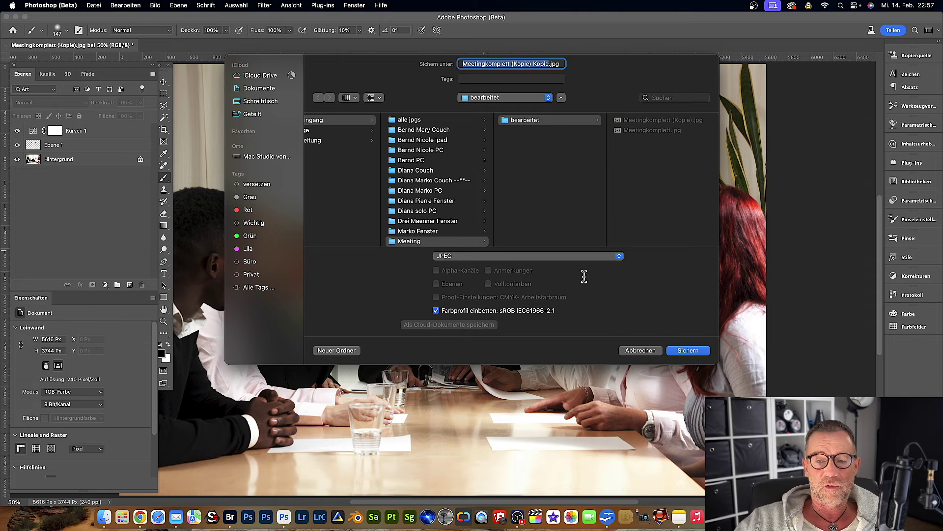
{"action": "left_click", "coordinate": [640, 350]}
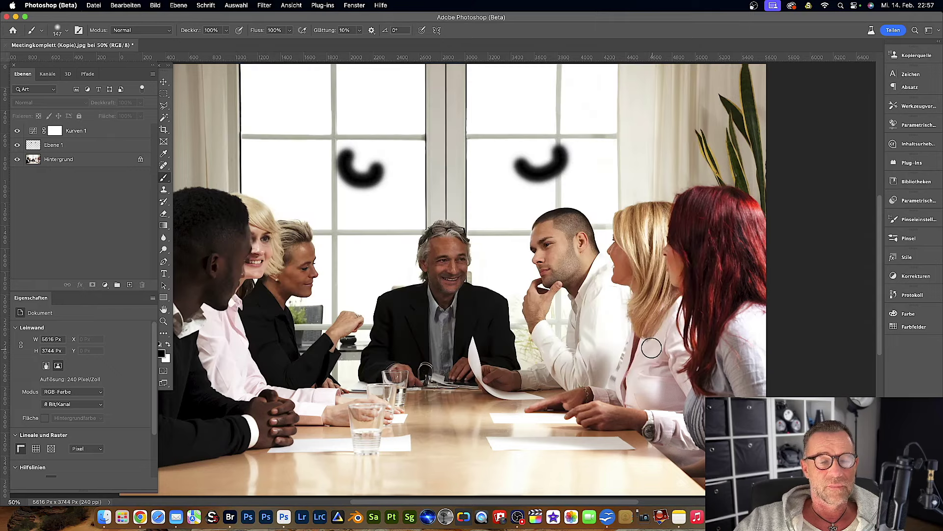
{"action": "left_click", "coordinate": [94, 6]}
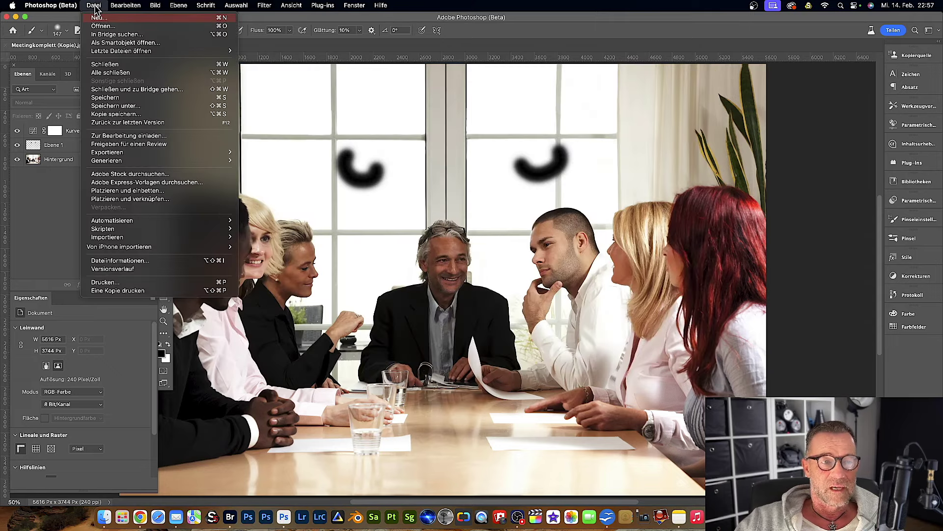
{"action": "left_click", "coordinate": [105, 107]}
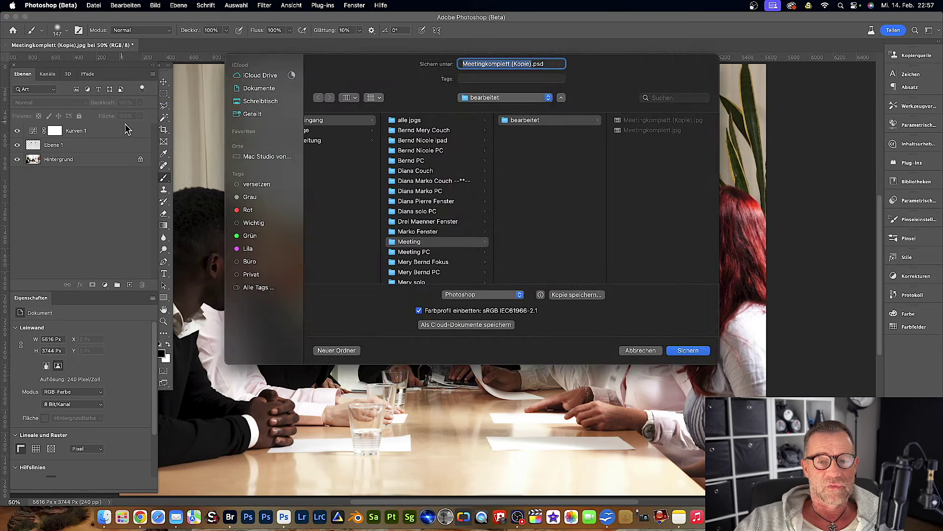
{"action": "left_click", "coordinate": [520, 294]}
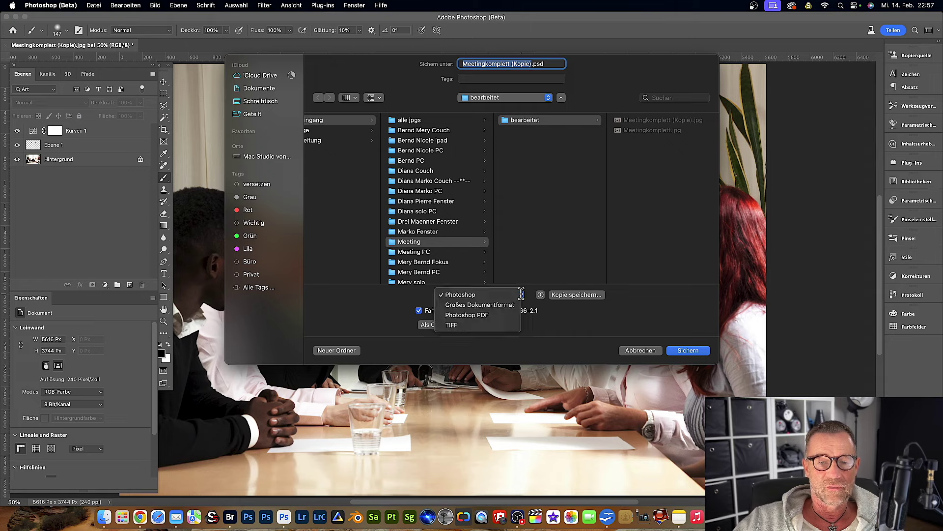
{"action": "left_click", "coordinate": [548, 269]}
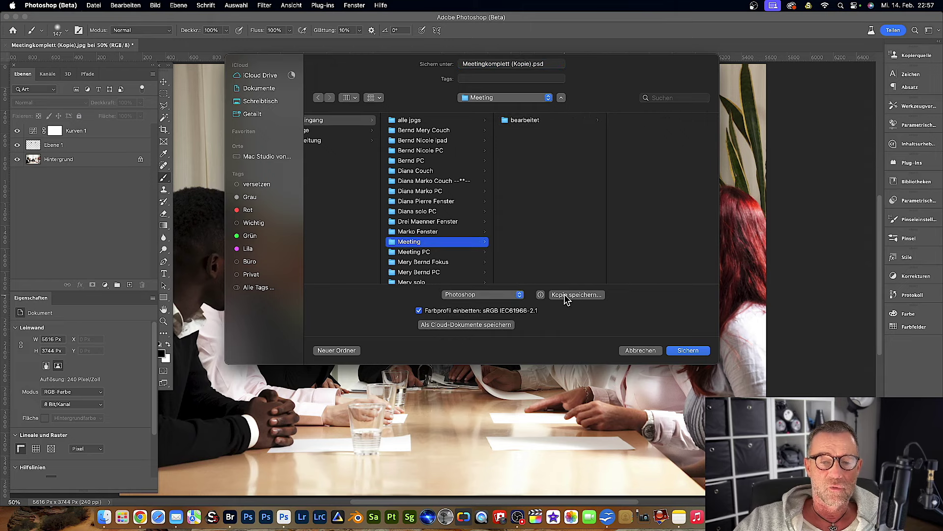
{"action": "left_click", "coordinate": [566, 295]}
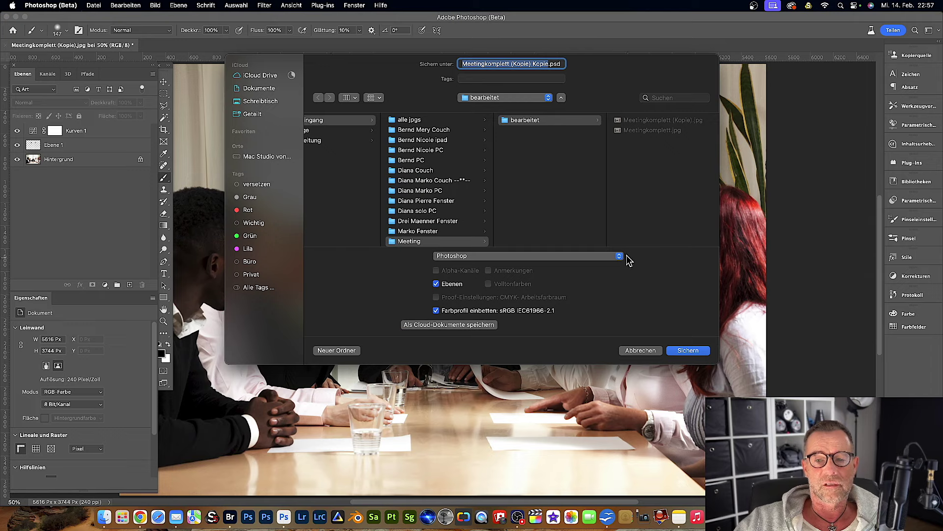
{"action": "left_click", "coordinate": [620, 256]}
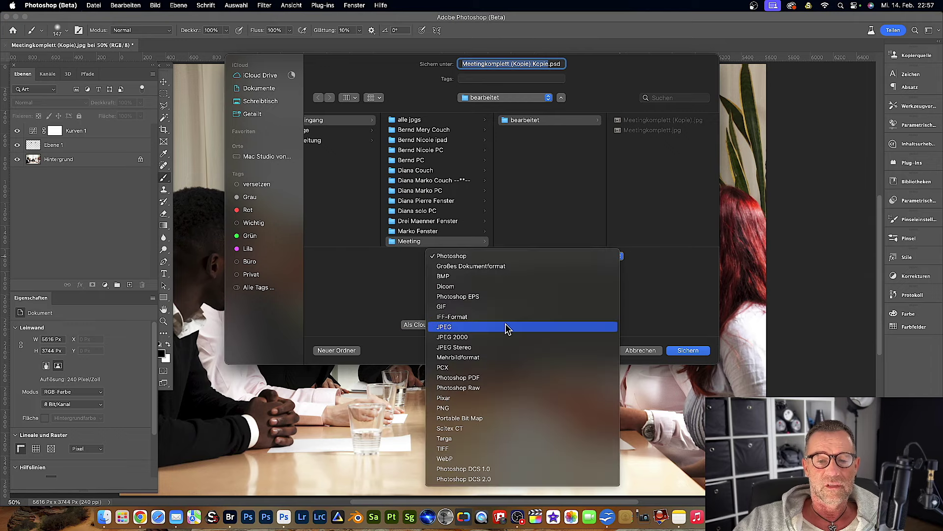
{"action": "left_click", "coordinate": [655, 243]}
{"action": "left_click", "coordinate": [640, 350]}
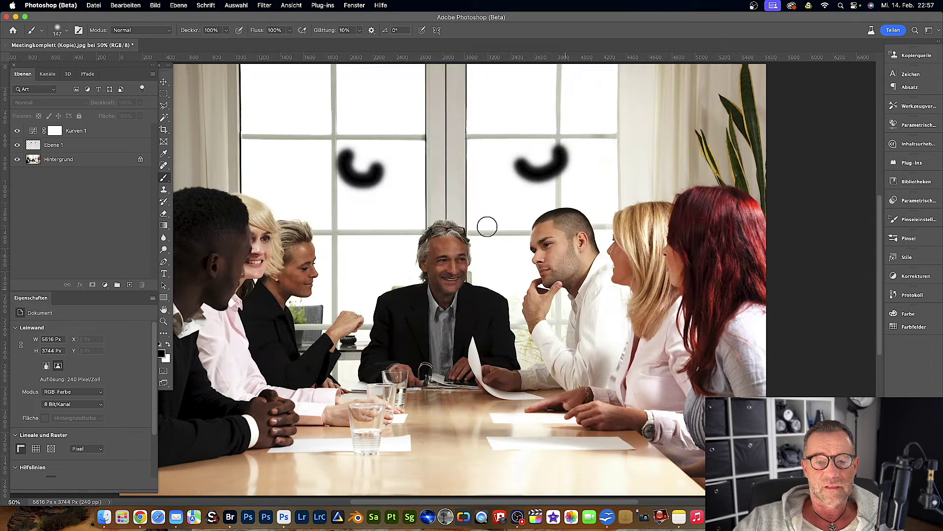
{"action": "left_click", "coordinate": [93, 6]}
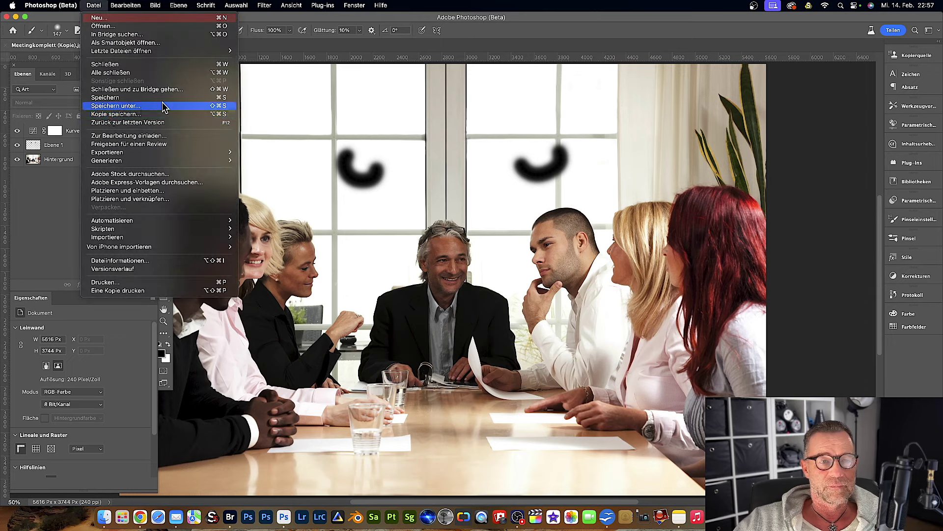
{"action": "key", "text": "super+z"}
{"action": "left_click", "coordinate": [263, 6]}
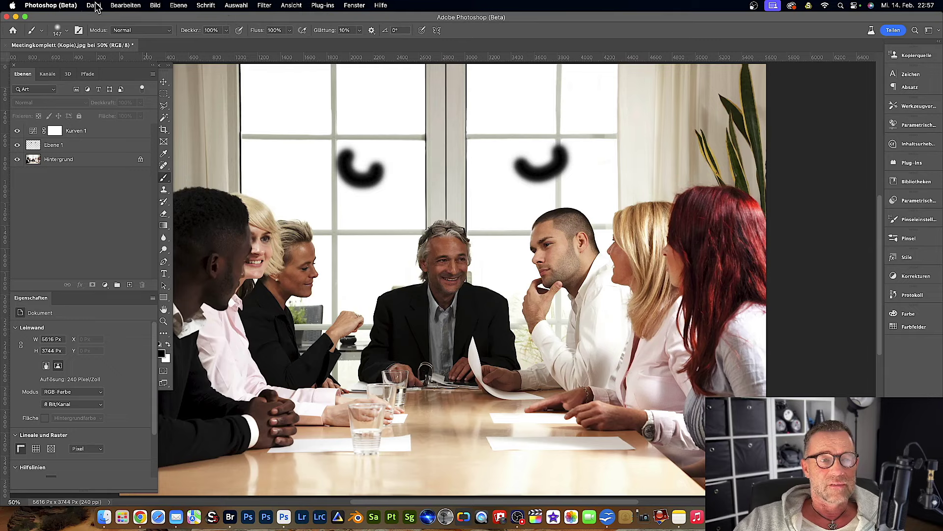
{"action": "left_click", "coordinate": [94, 6]}
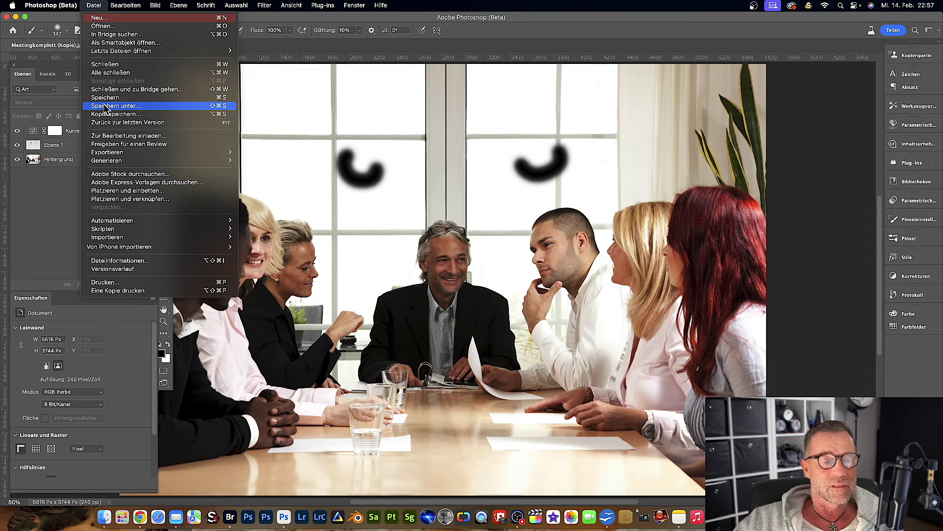
{"action": "left_click", "coordinate": [265, 22]}
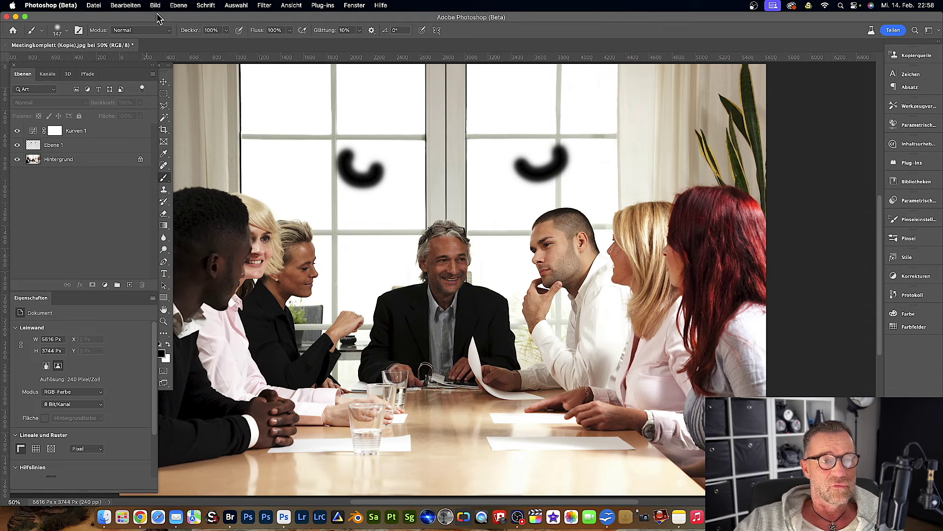
{"action": "left_click", "coordinate": [45, 5]}
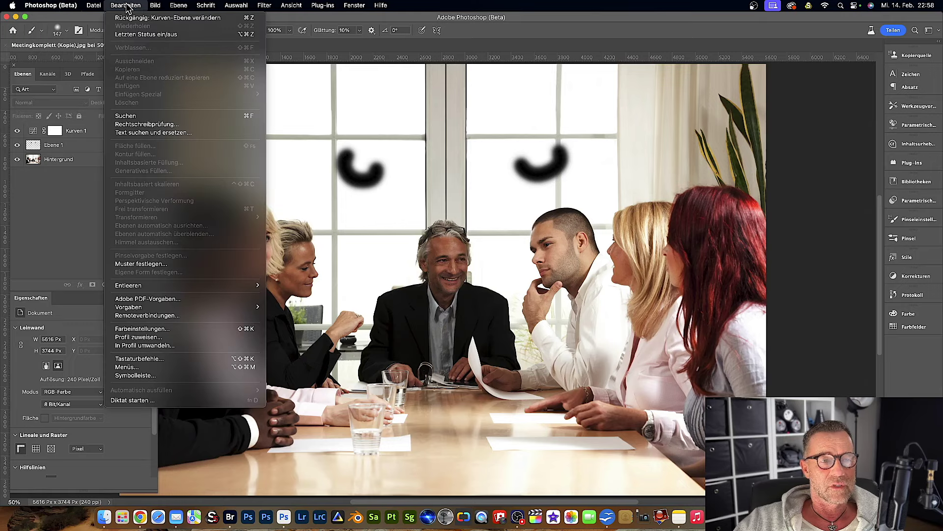
{"action": "mouse_move", "coordinate": [48, 39]}
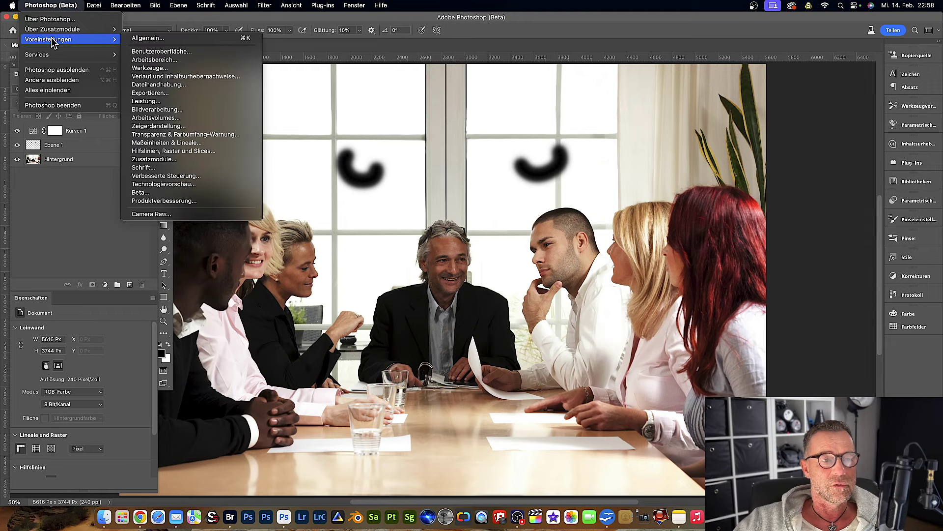
Step: Toggle 'Altes Speichern unter aktivieren' on and back off in File Handling preferences, then cancel
{"action": "left_click", "coordinate": [157, 85]}
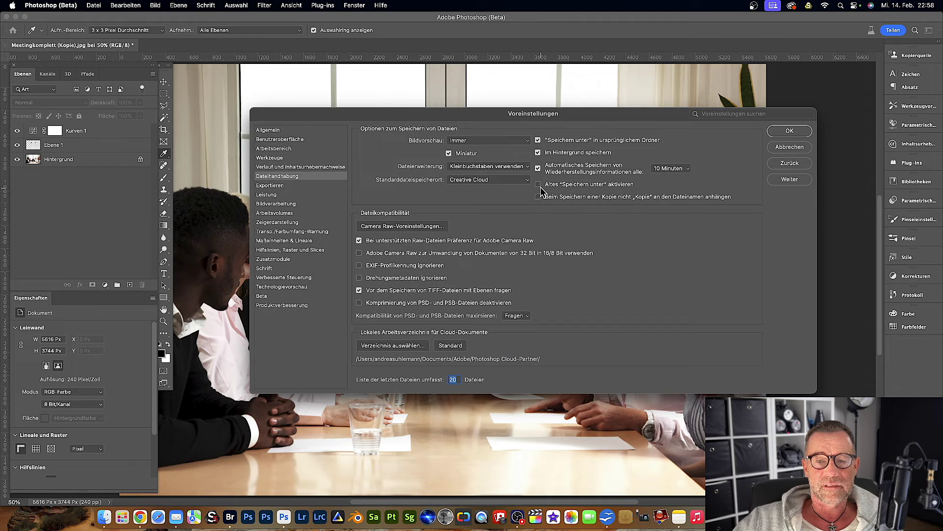
{"action": "left_click", "coordinate": [786, 147]}
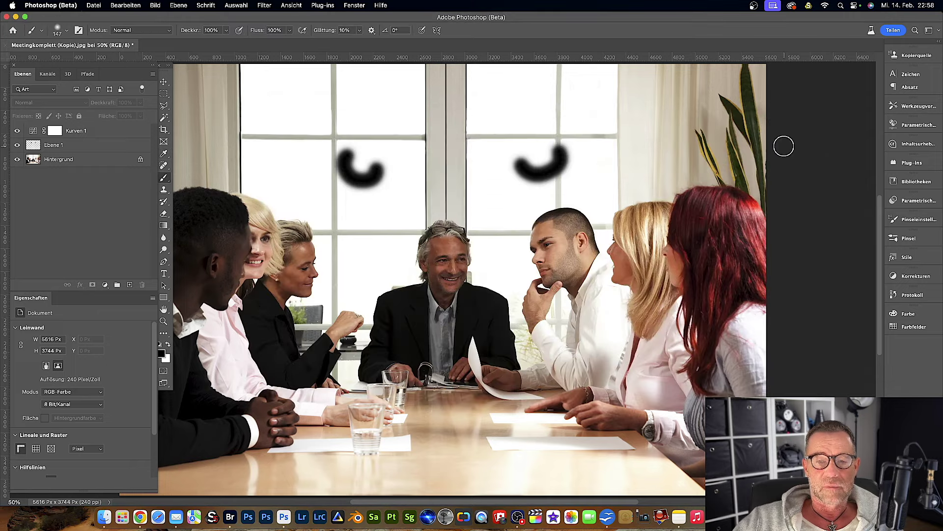
{"action": "left_click", "coordinate": [93, 6]}
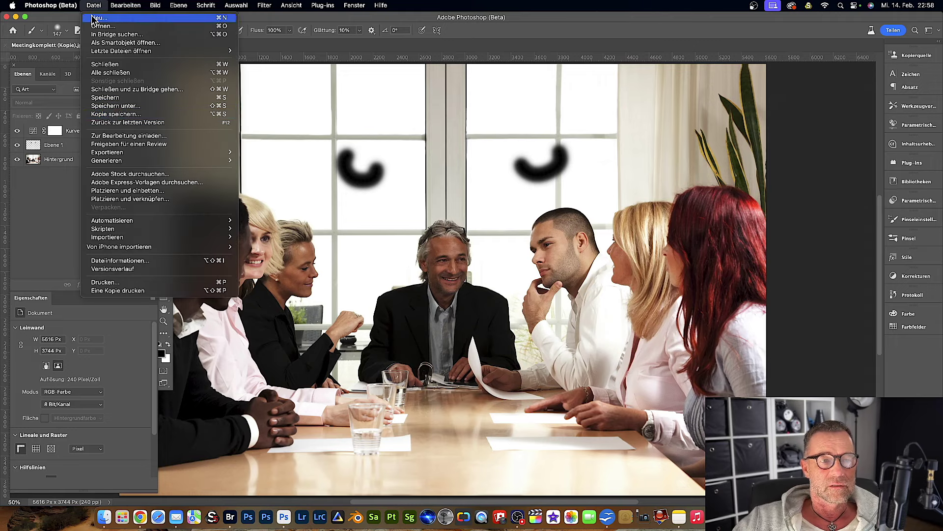
{"action": "mouse_move", "coordinate": [48, 40]}
{"action": "left_click", "coordinate": [152, 86]}
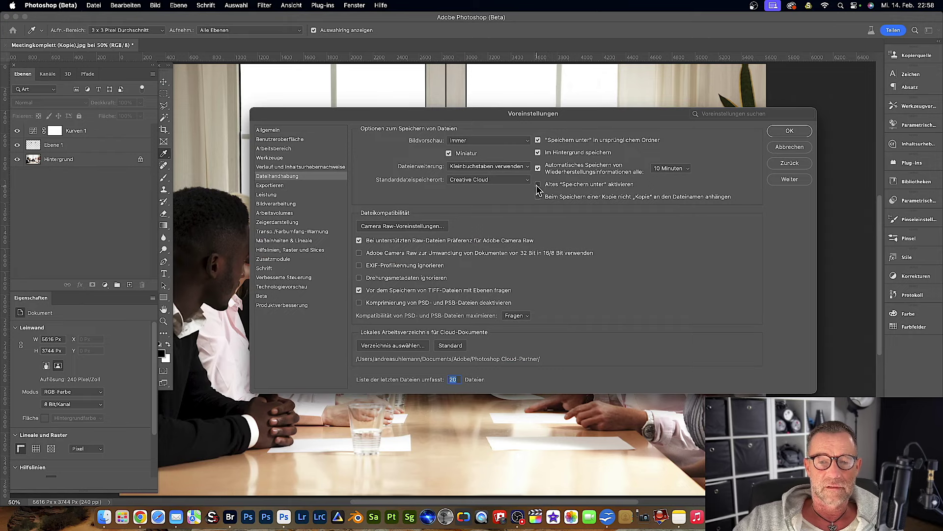
{"action": "left_click", "coordinate": [538, 185]}
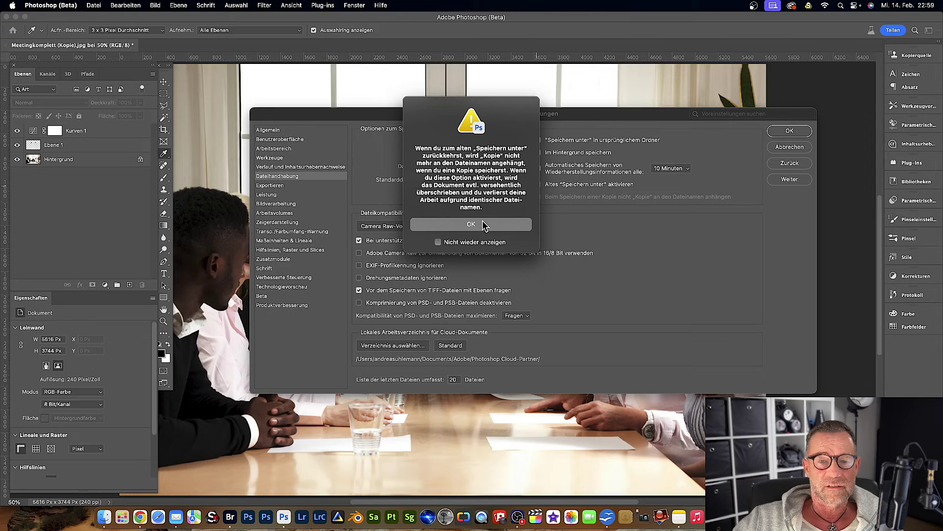
{"action": "left_click", "coordinate": [481, 227]}
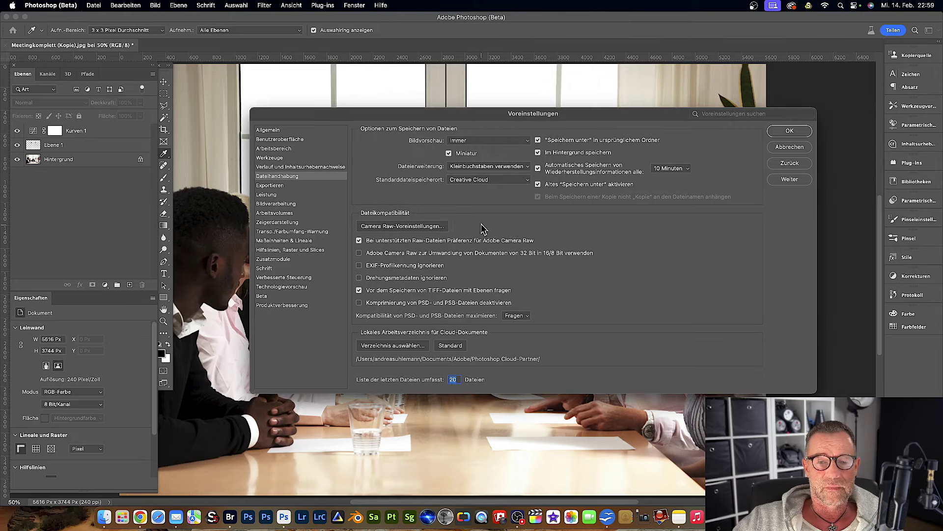
{"action": "left_click", "coordinate": [538, 184]}
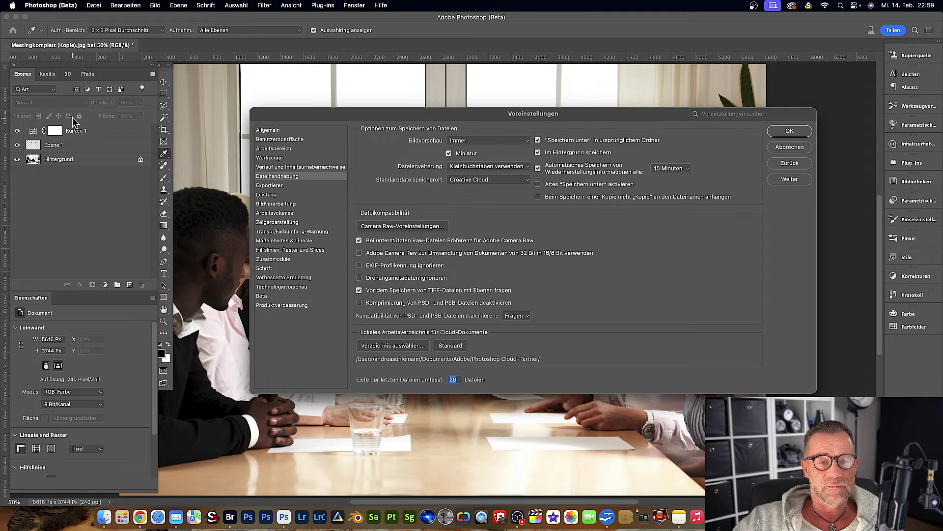
{"action": "left_click", "coordinate": [788, 150]}
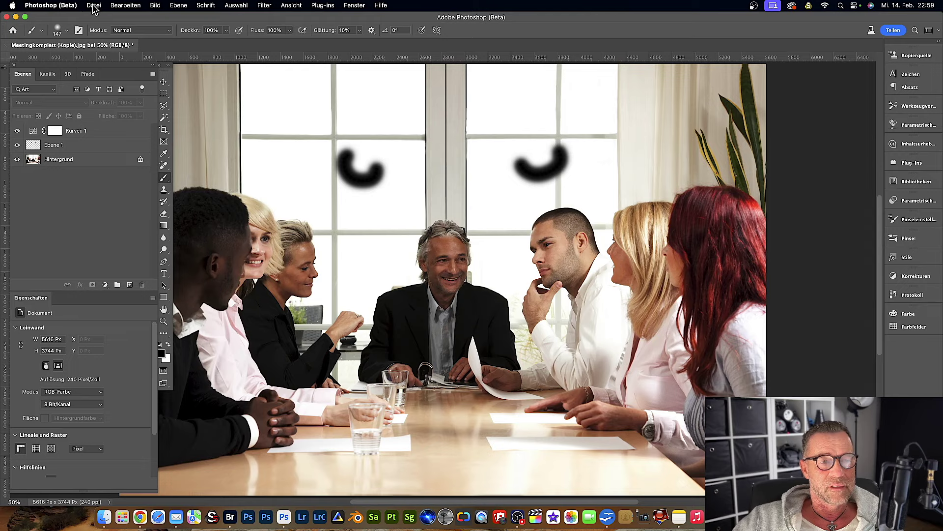
{"action": "left_click", "coordinate": [94, 6]}
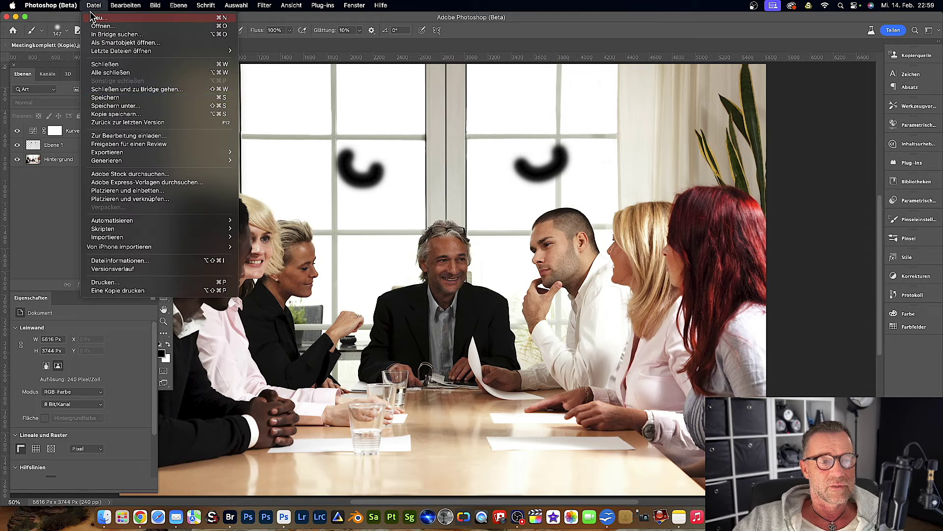
{"action": "left_click", "coordinate": [107, 115]}
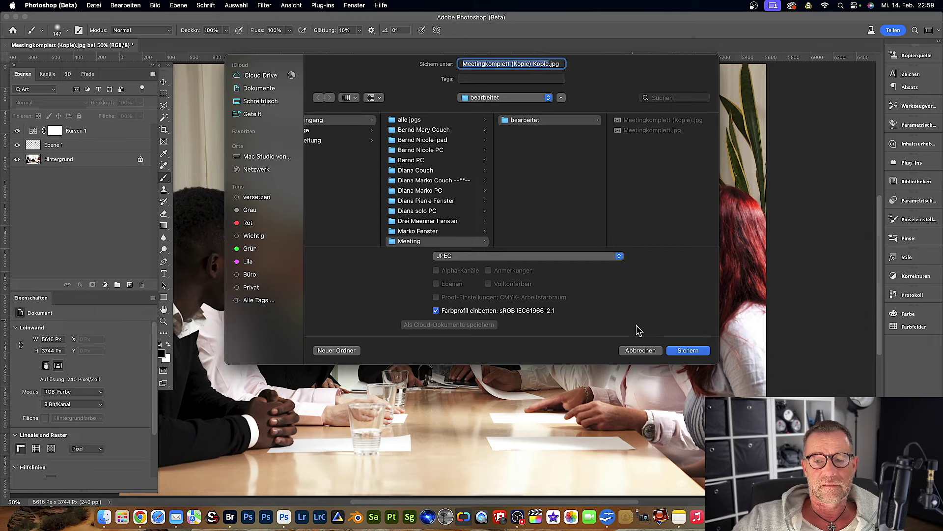
{"action": "left_click", "coordinate": [641, 349]}
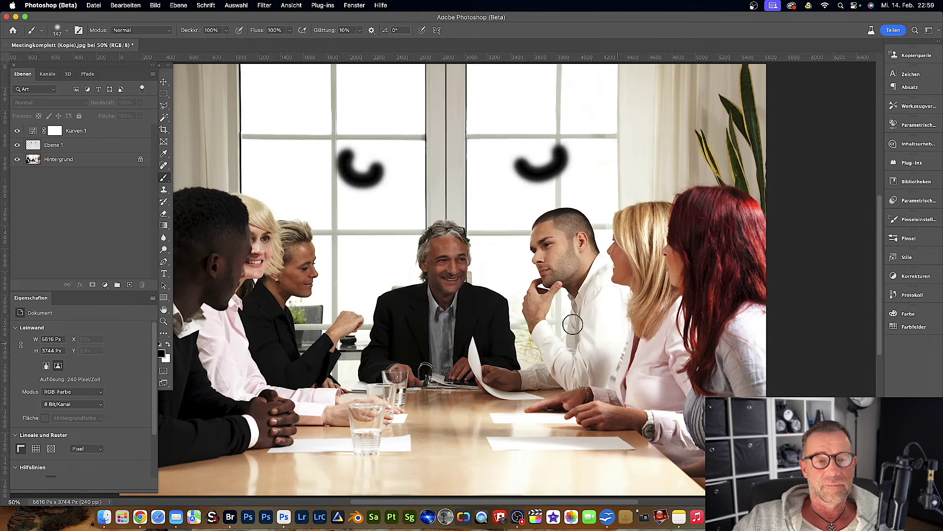
Step: Enable 'Altes Speichern unter aktivieren' in File Handling preferences, accept the warning, and confirm with OK
{"action": "left_click", "coordinate": [75, 6]}
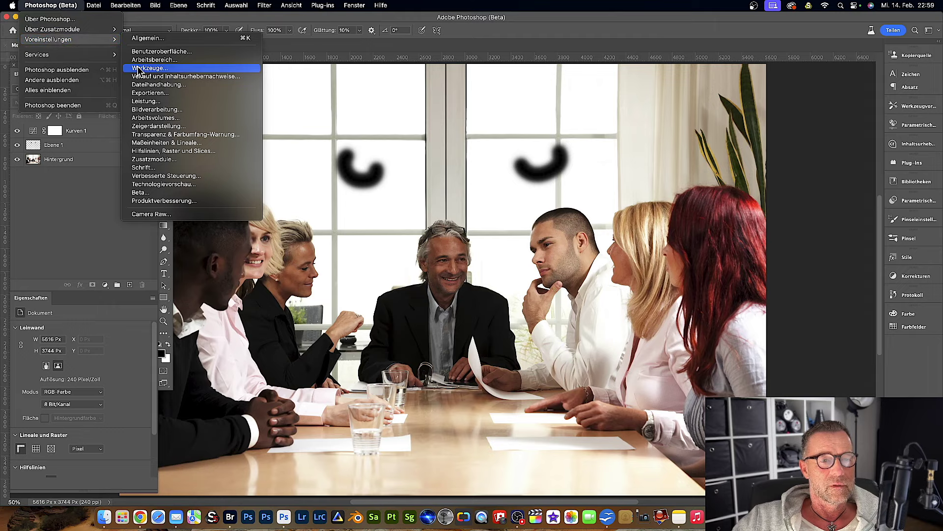
{"action": "left_click", "coordinate": [156, 85]}
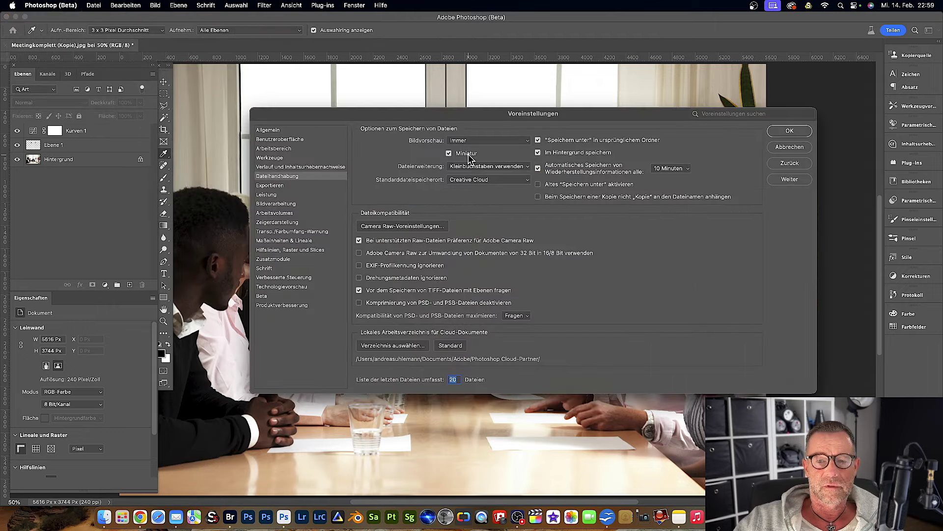
{"action": "left_click", "coordinate": [539, 184]}
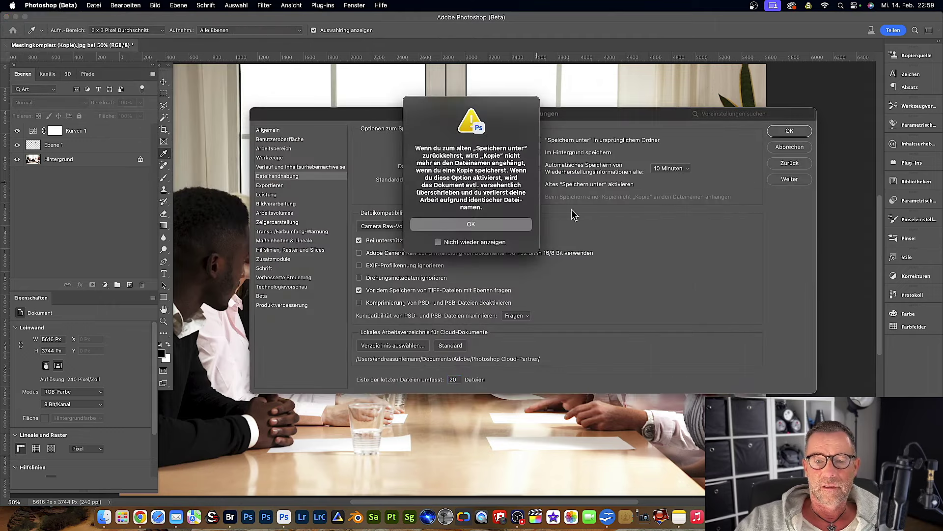
{"action": "left_click", "coordinate": [492, 225]}
{"action": "left_click", "coordinate": [788, 131]}
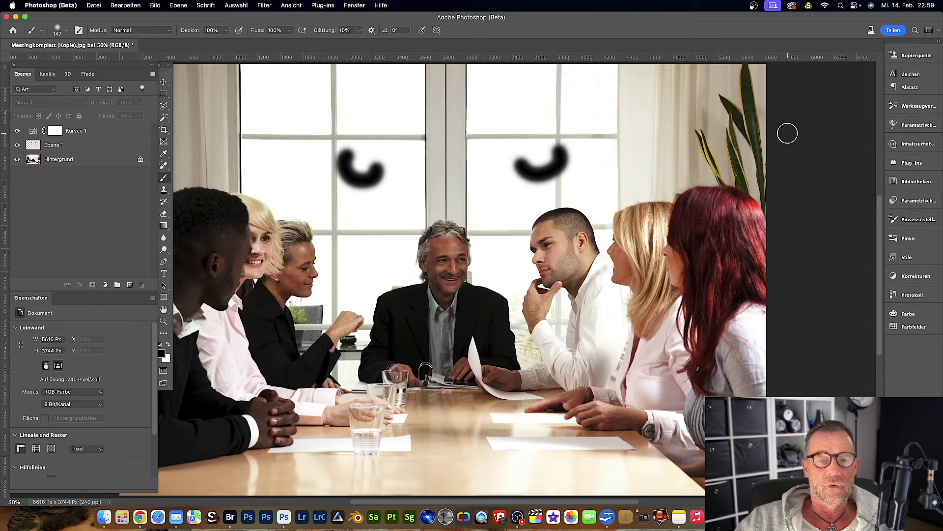
{"action": "left_click", "coordinate": [93, 5]}
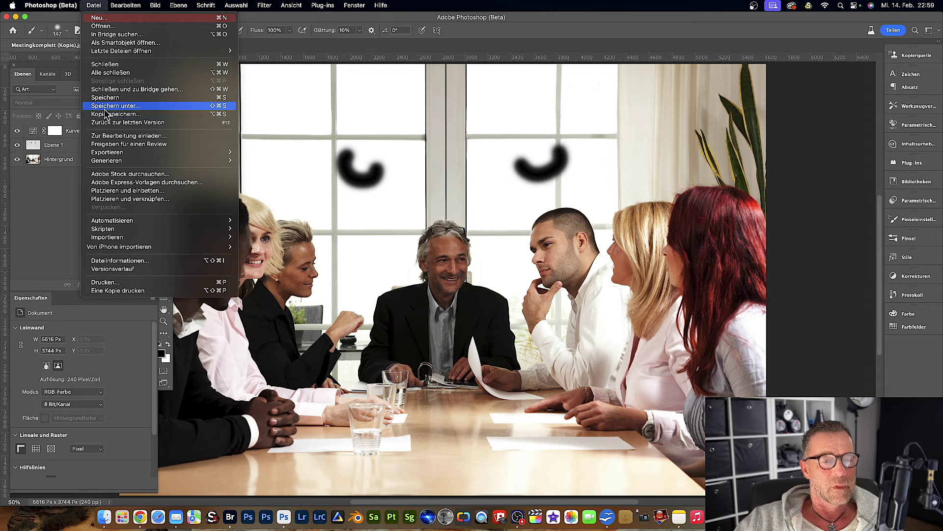
{"action": "left_click", "coordinate": [106, 114]}
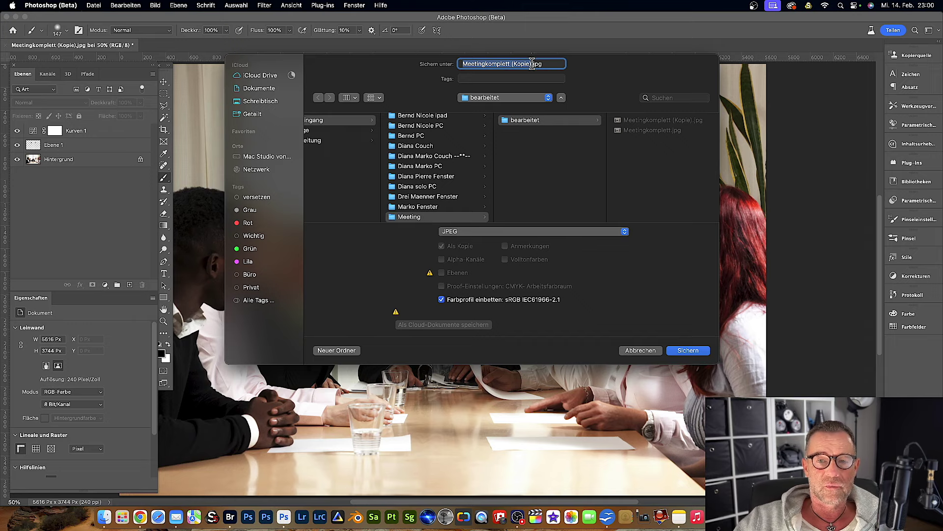
{"action": "left_click", "coordinate": [640, 351]}
{"action": "left_click", "coordinate": [93, 5]}
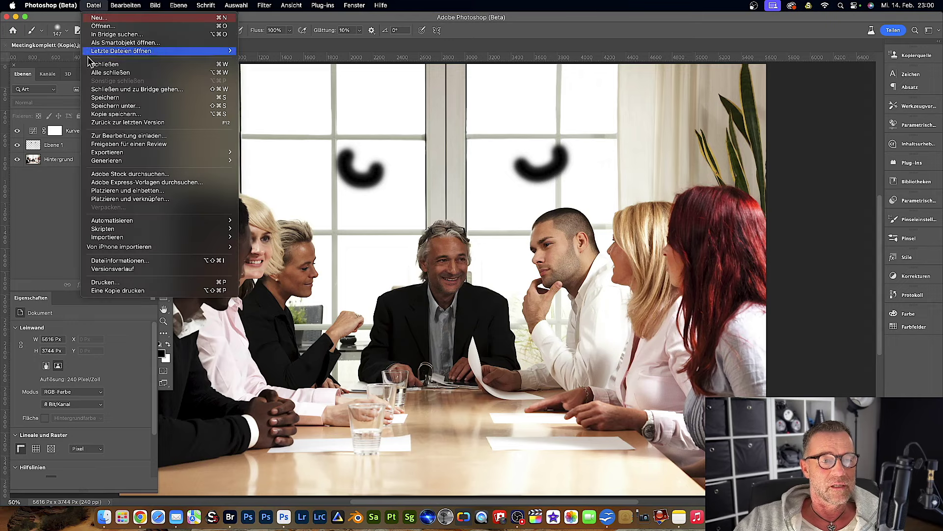
{"action": "left_click", "coordinate": [98, 114]}
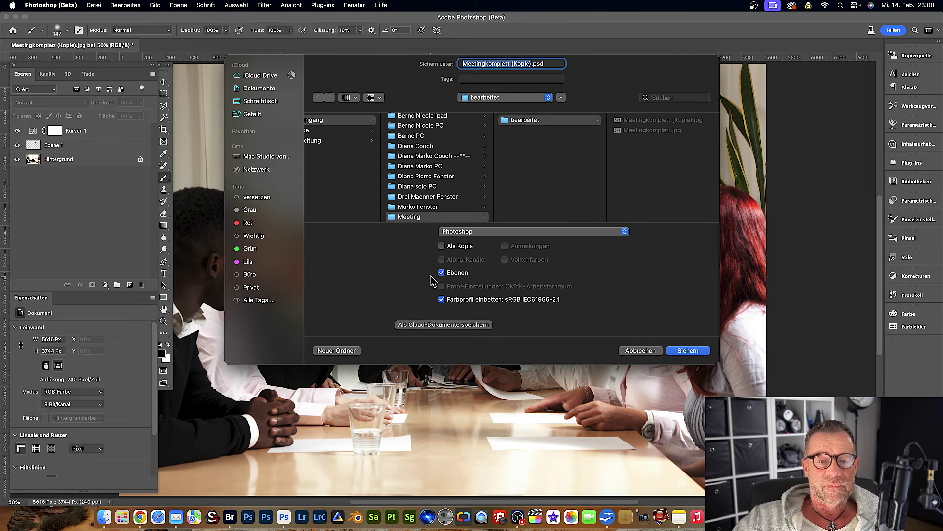
{"action": "left_click", "coordinate": [624, 233]}
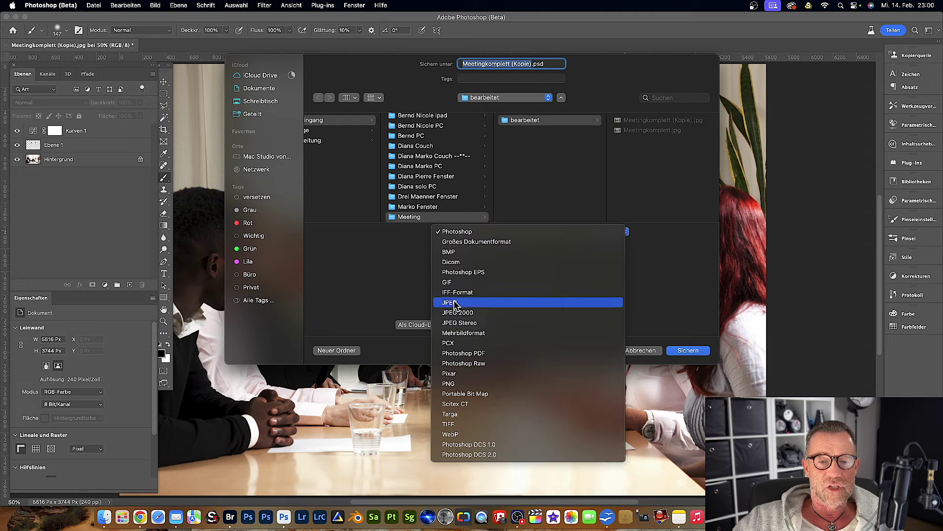
{"action": "left_click", "coordinate": [470, 302]}
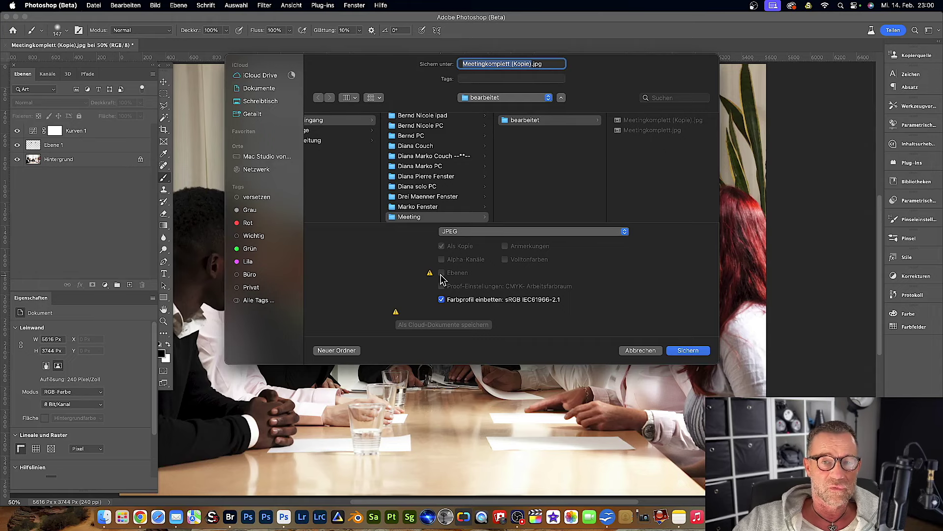
{"action": "left_click", "coordinate": [641, 350]}
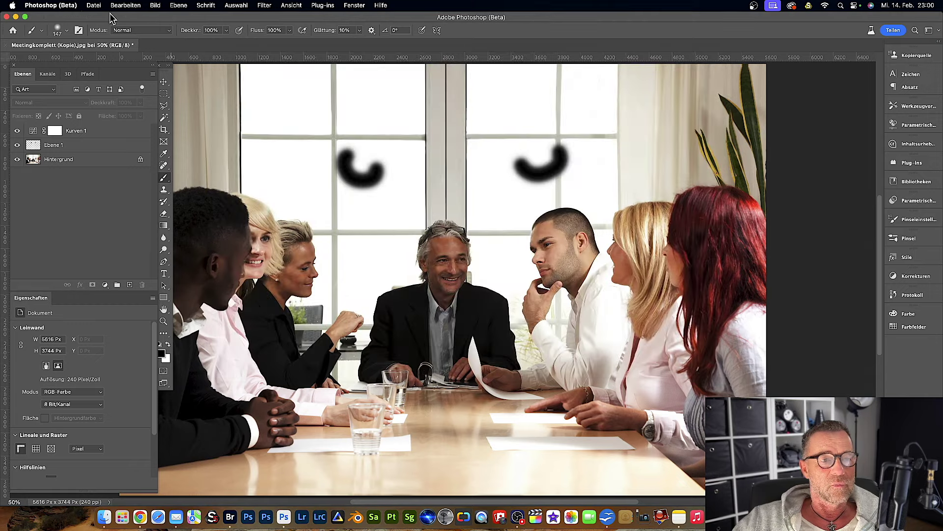
Step: Disable 'Altes Speichern unter aktivieren' in File Handling preferences, confirm, and return to the Brush tool
{"action": "left_click", "coordinate": [93, 6]}
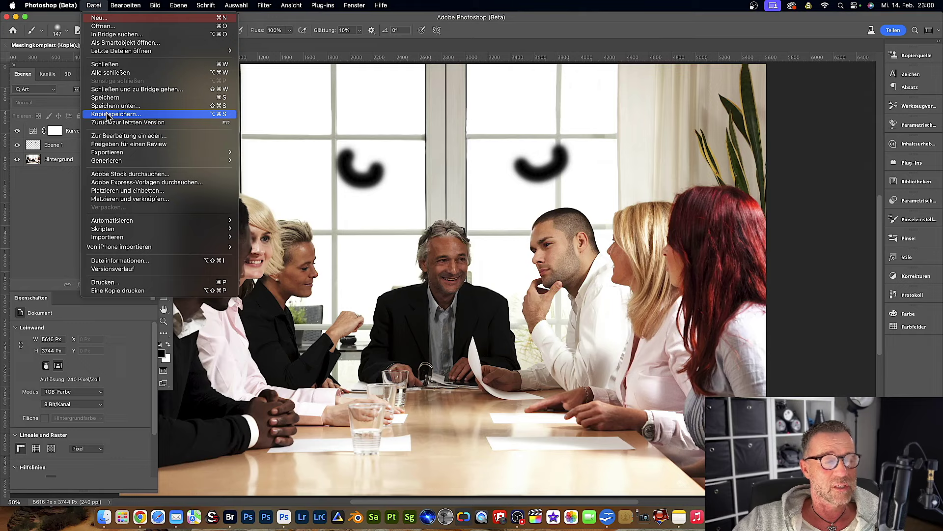
{"action": "mouse_move", "coordinate": [48, 40]}
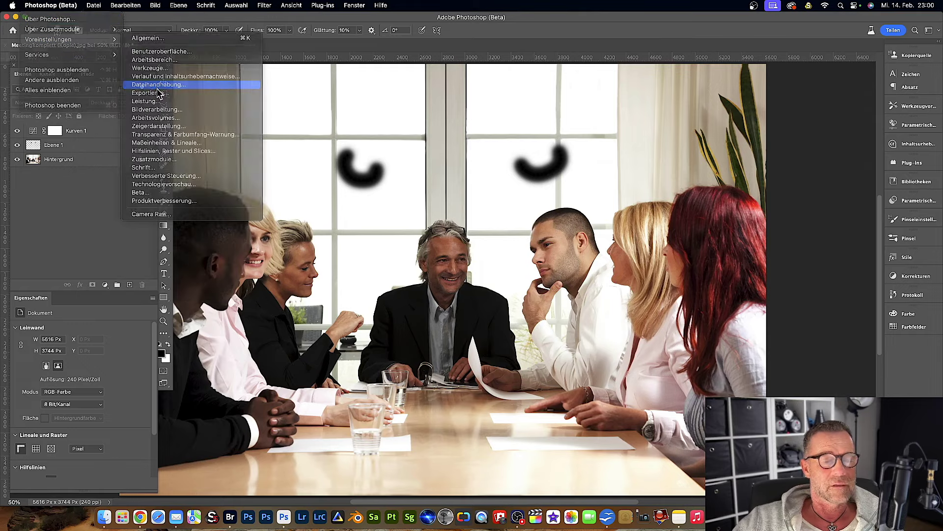
{"action": "left_click", "coordinate": [148, 86]}
{"action": "left_click", "coordinate": [538, 184]}
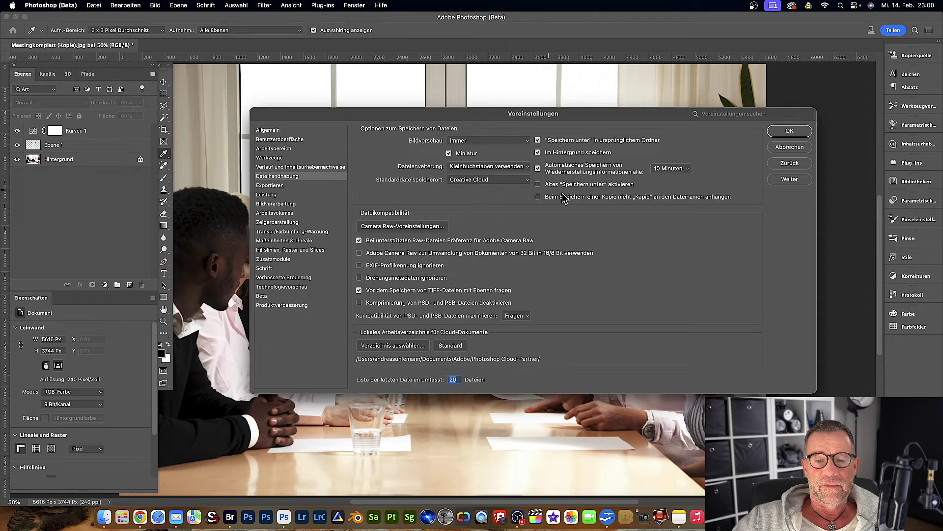
{"action": "left_click", "coordinate": [789, 132]}
{"action": "key", "text": "b"}
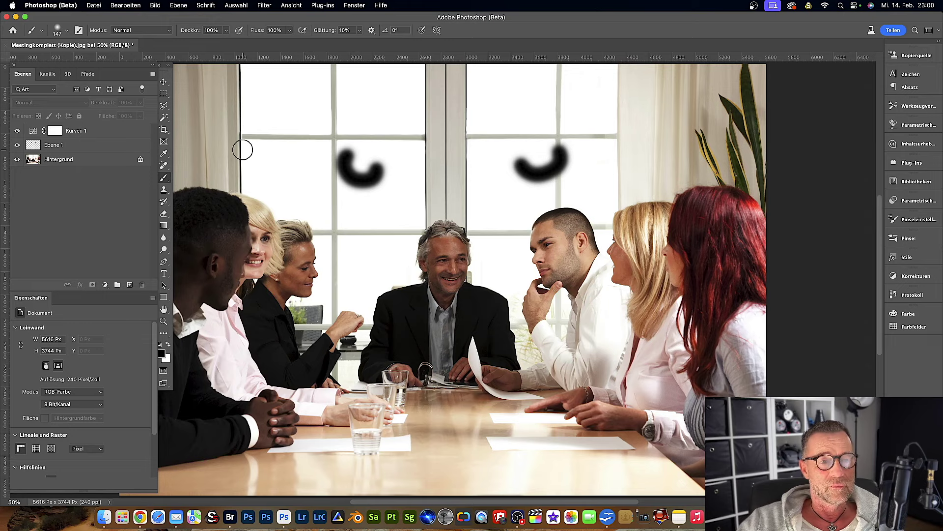
Step: Run Schnell-Export als PNG on the meeting photo
{"action": "left_click", "coordinate": [94, 5]}
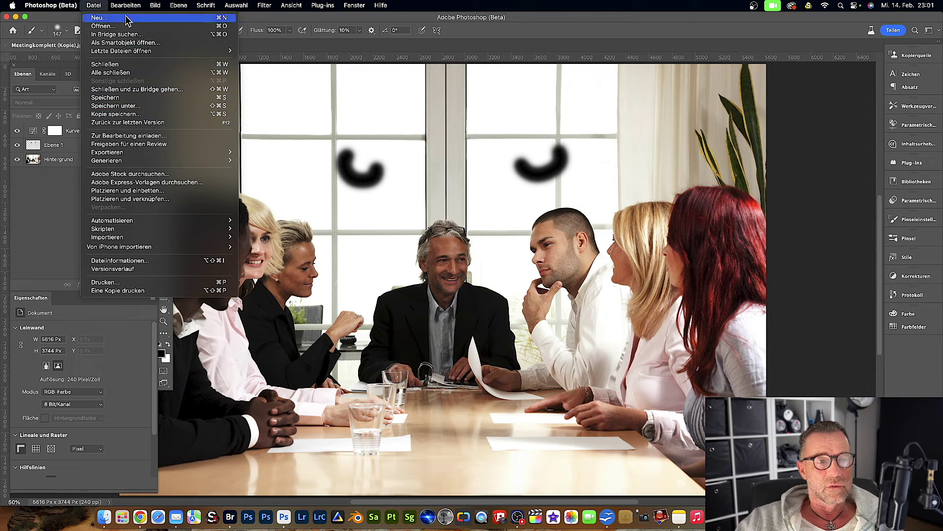
{"action": "mouse_move", "coordinate": [107, 152]}
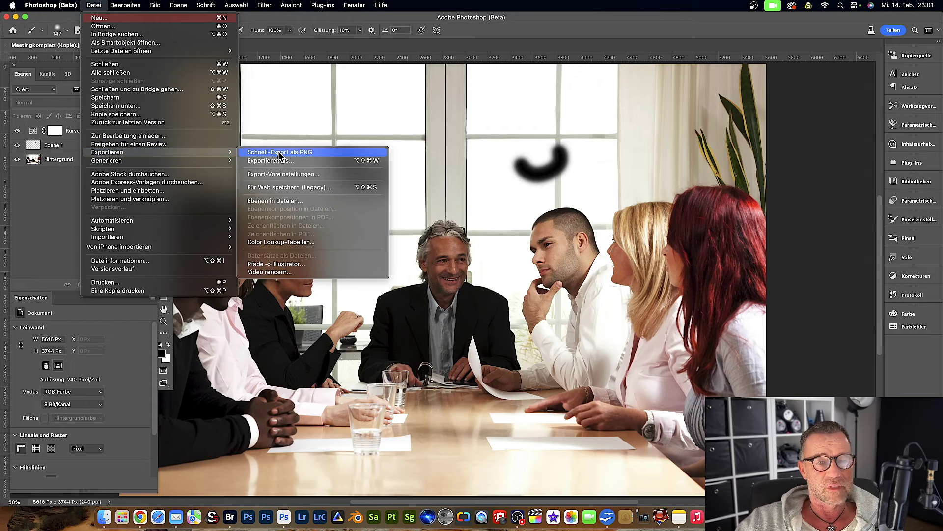
{"action": "left_click", "coordinate": [604, 31]}
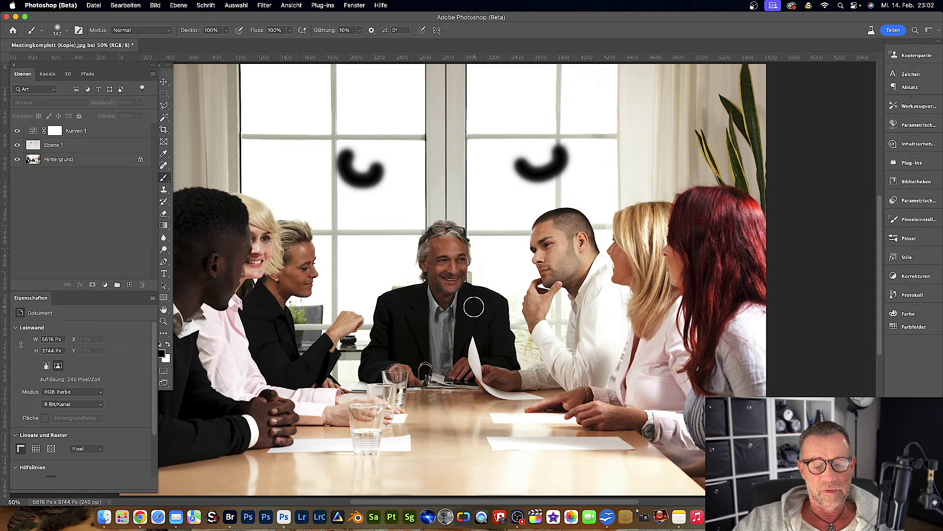
Step: Revert the photo to its opening History snapshot and unlock Hintergrund into Ebene 0
{"action": "scroll", "coordinate": [458, 302], "scroll_direction": "down", "scroll_amount": 5}
{"action": "scroll", "coordinate": [459, 301], "scroll_direction": "up", "scroll_amount": 3}
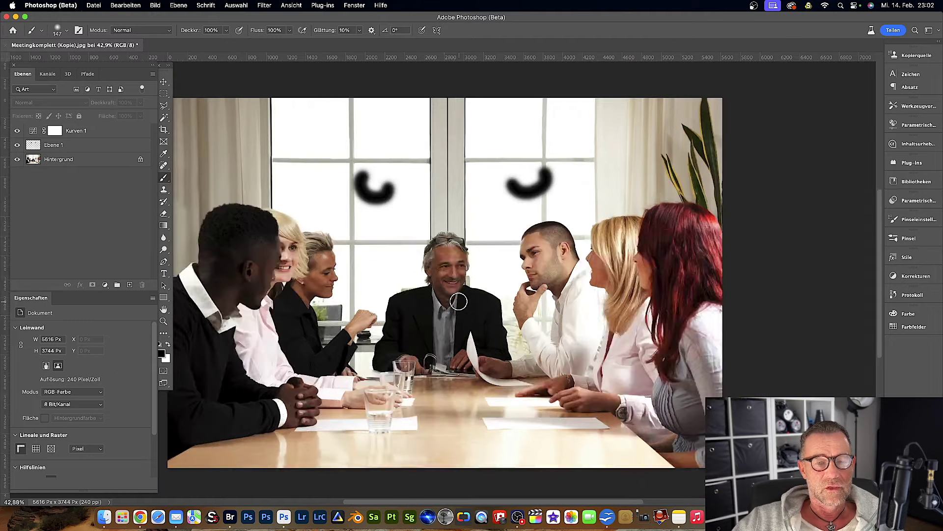
{"action": "left_click_drag", "start_coordinate": [379, 276], "coordinate": [430, 261]}
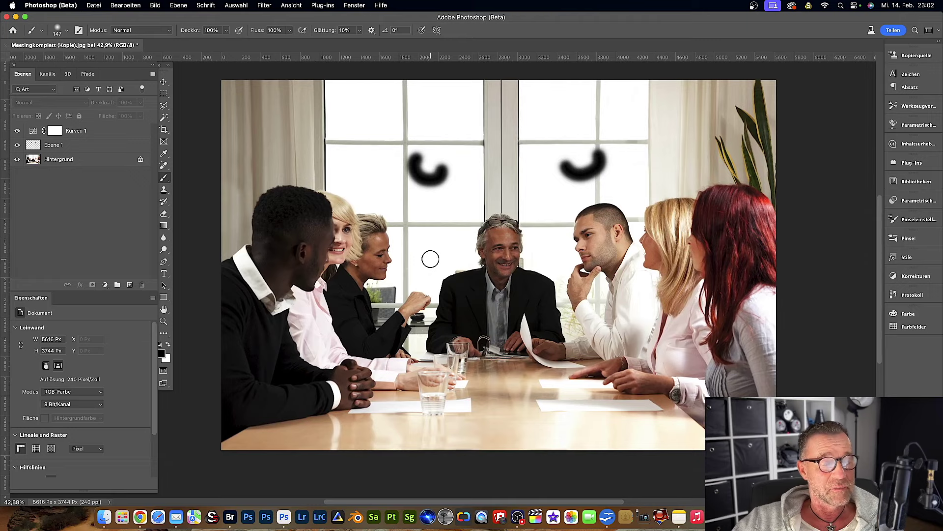
{"action": "left_click", "coordinate": [113, 132]}
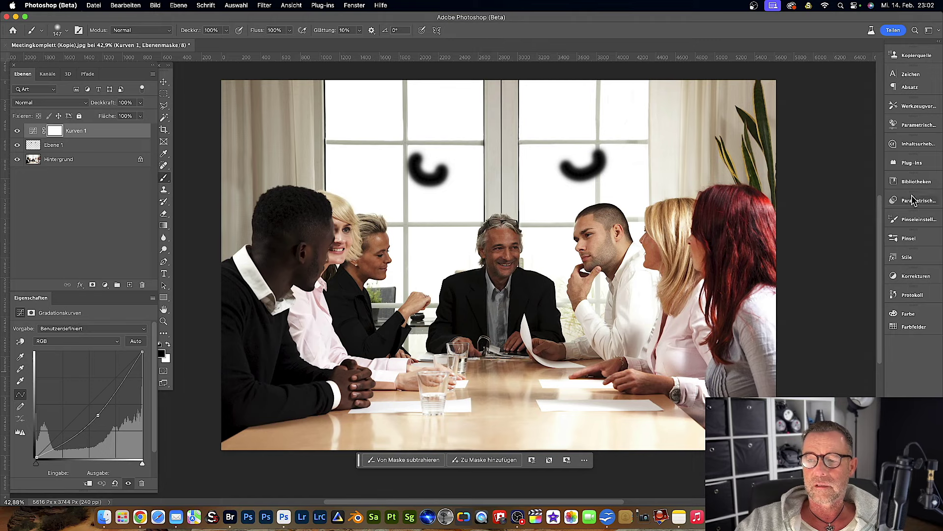
{"action": "left_click", "coordinate": [913, 295]}
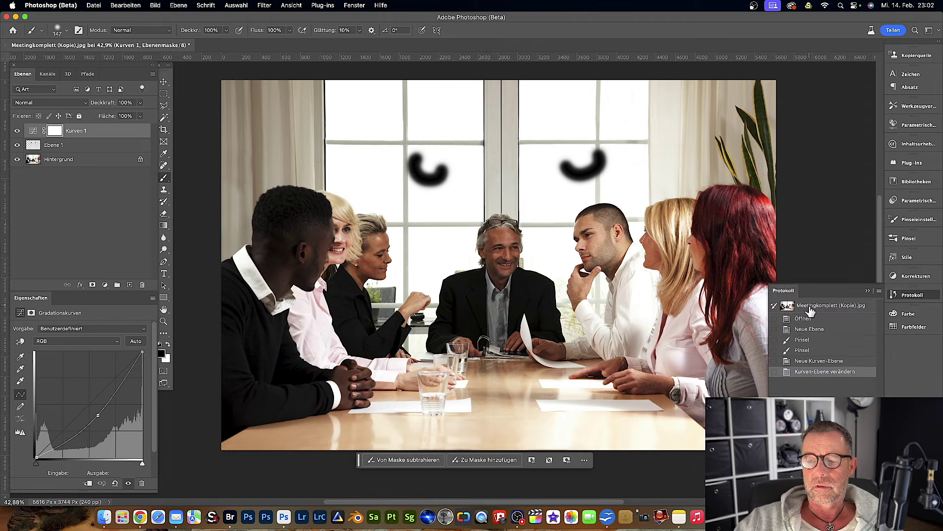
{"action": "left_click", "coordinate": [810, 309]}
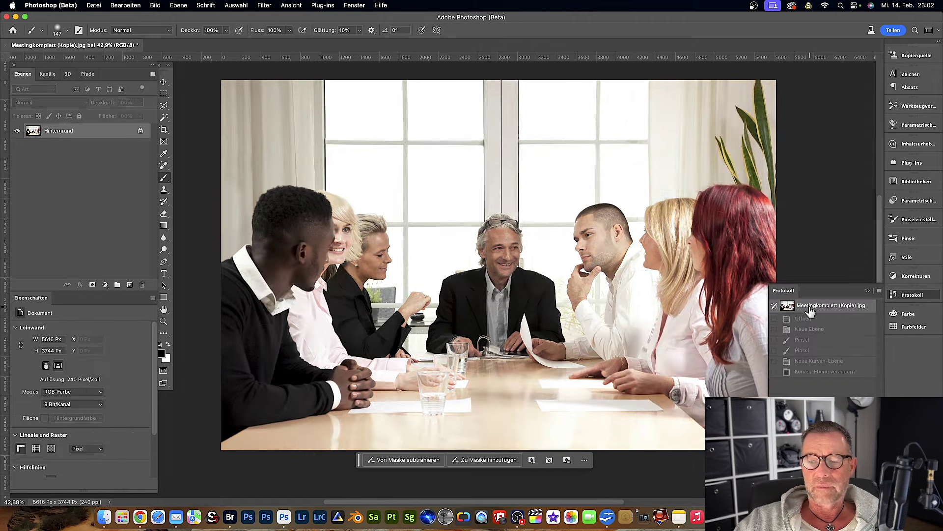
{"action": "left_click", "coordinate": [906, 296]}
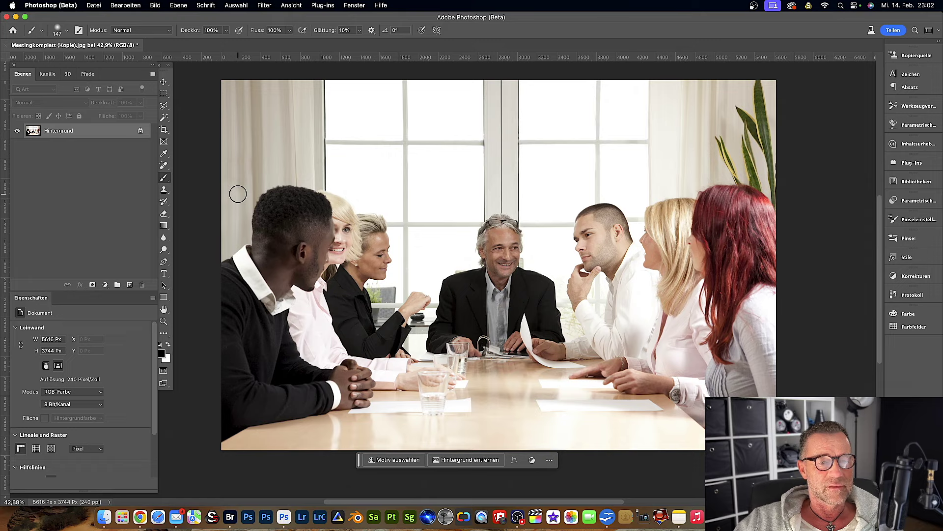
{"action": "left_click", "coordinate": [141, 132]}
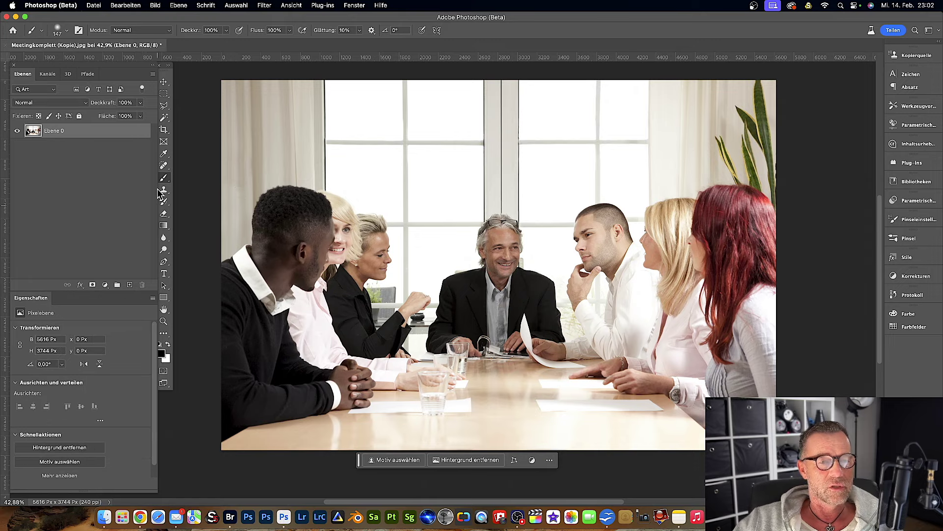
Step: Move the photo down-right to x 356, y 301, exposing transparent canvas edges
{"action": "left_click", "coordinate": [163, 82]}
{"action": "left_click_drag", "start_coordinate": [311, 163], "coordinate": [366, 181]}
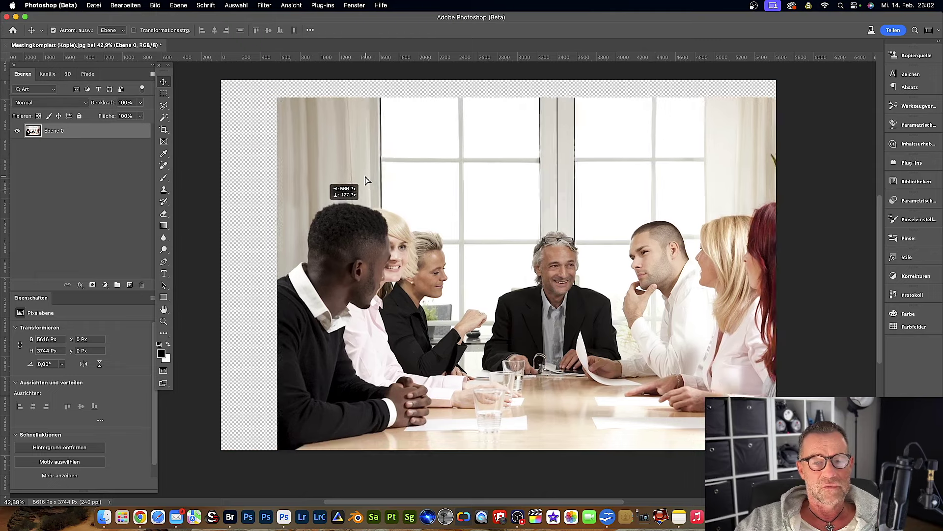
{"action": "left_click_drag", "start_coordinate": [366, 181], "coordinate": [262, 101]}
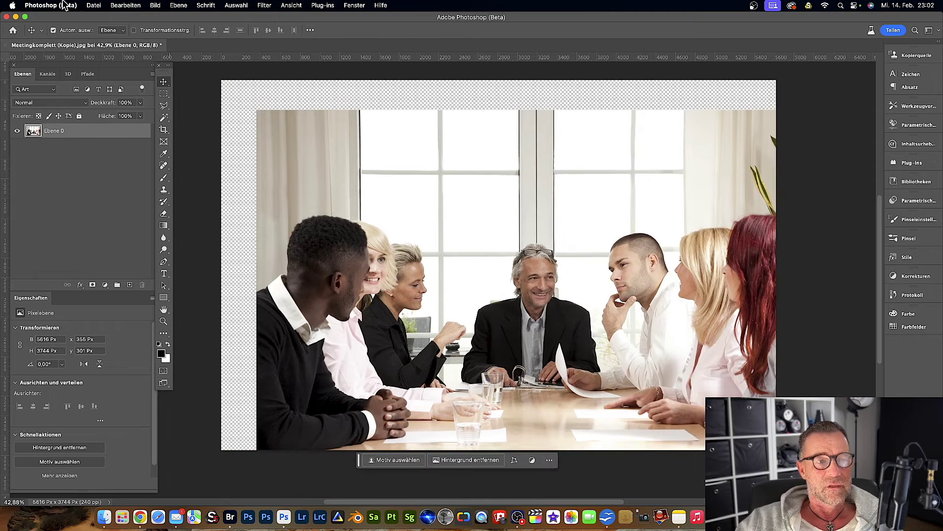
Step: Quick-export the image as PNG named Meetingkomplett (Kopie) to the desktop
{"action": "left_click", "coordinate": [93, 5]}
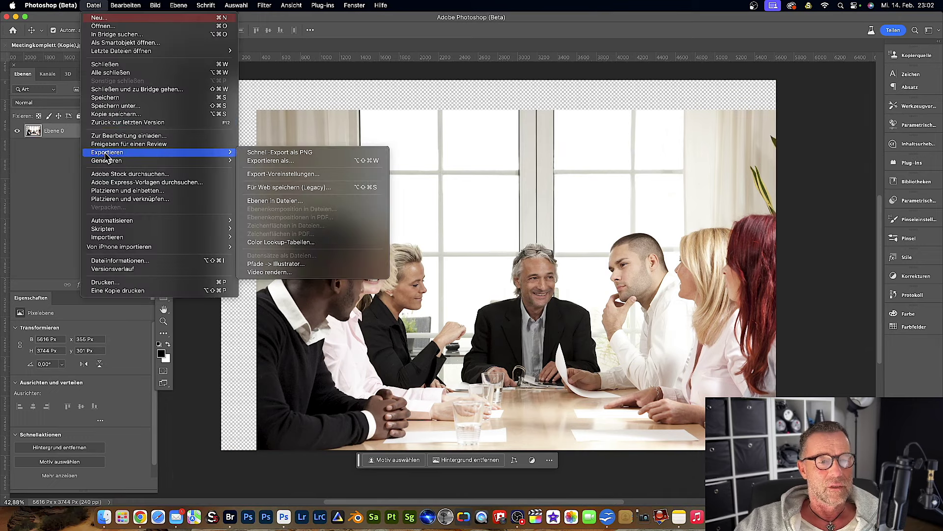
{"action": "left_click", "coordinate": [274, 153]}
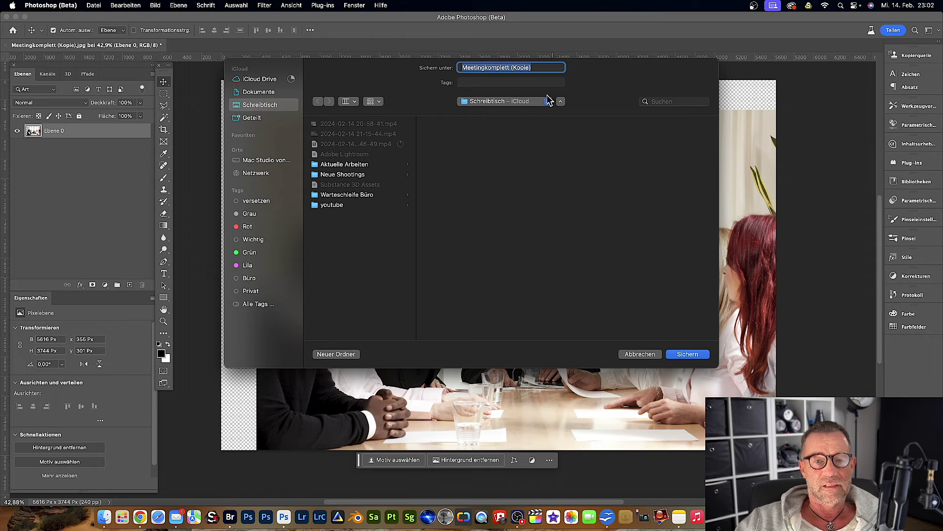
{"action": "left_click", "coordinate": [687, 354]}
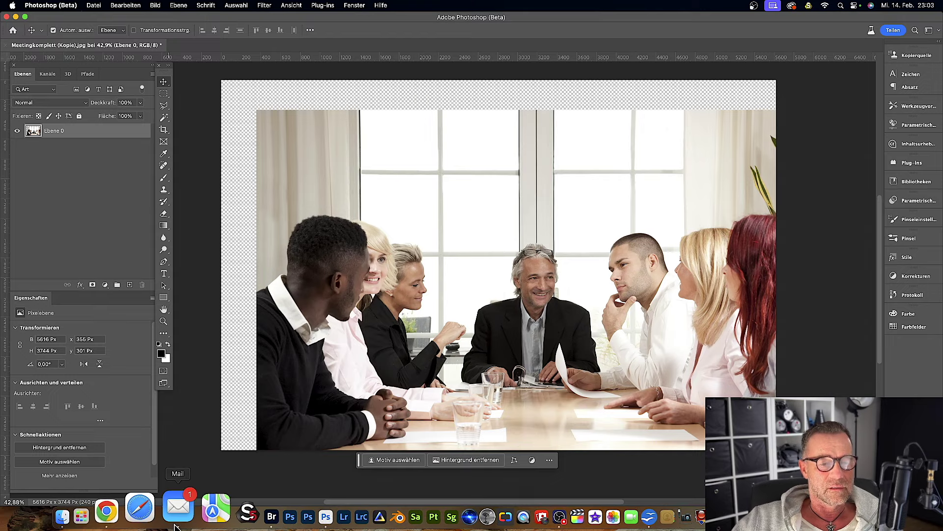
{"action": "left_click", "coordinate": [271, 516]}
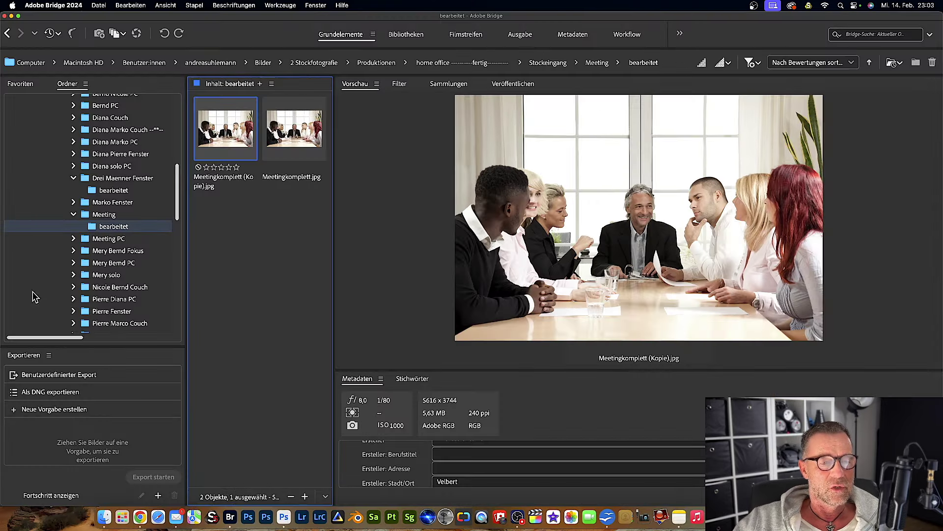
{"action": "scroll", "coordinate": [84, 300], "scroll_direction": "down", "scroll_amount": 10}
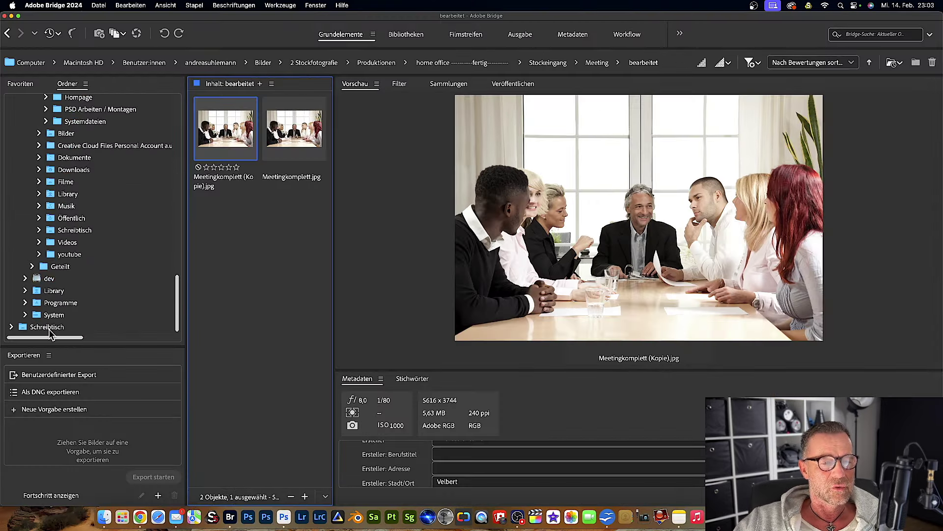
{"action": "left_click", "coordinate": [48, 328]}
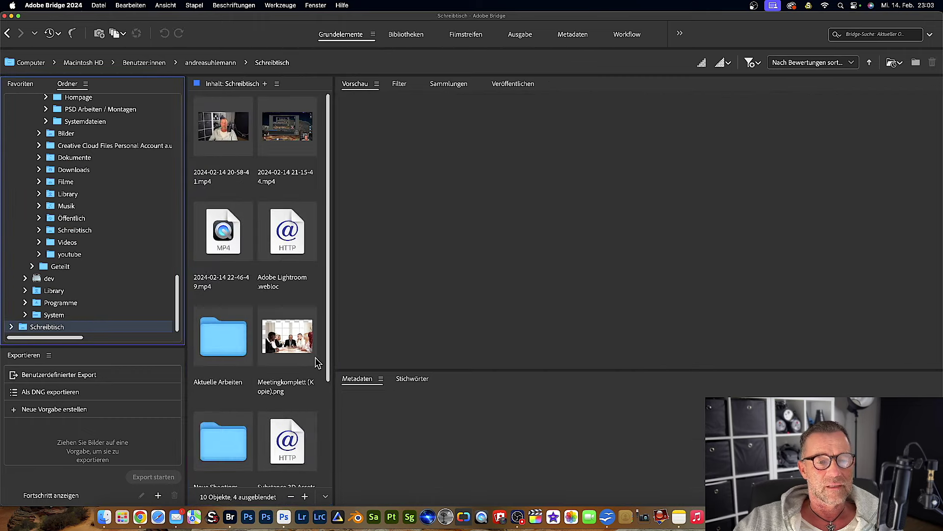
{"action": "scroll", "coordinate": [298, 345], "scroll_direction": "down", "scroll_amount": 3}
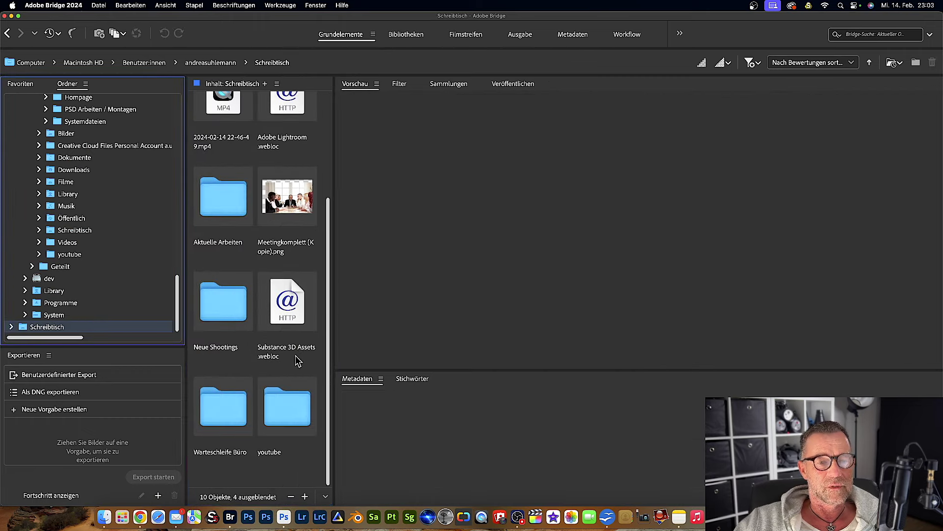
{"action": "scroll", "coordinate": [295, 356], "scroll_direction": "up", "scroll_amount": 3}
{"action": "left_click", "coordinate": [285, 343]}
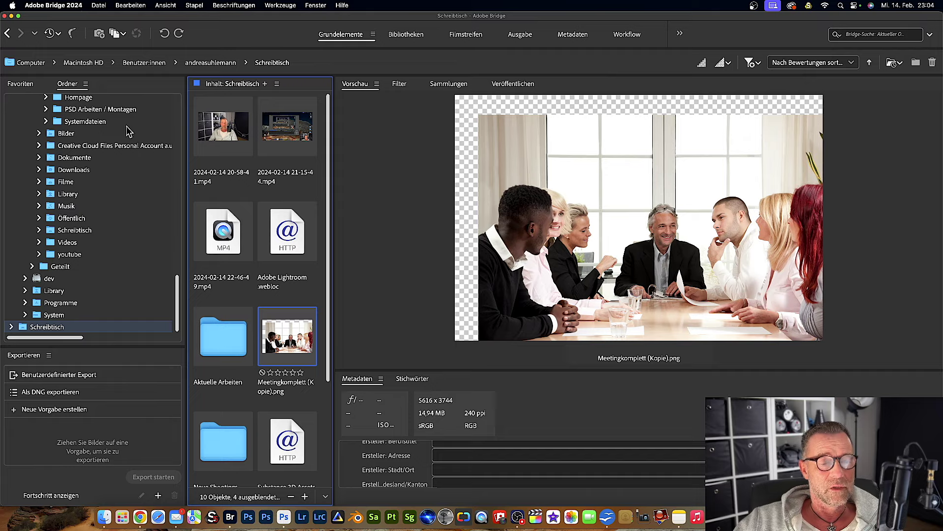
{"action": "scroll", "coordinate": [130, 135], "scroll_direction": "up", "scroll_amount": 10}
{"action": "left_click", "coordinate": [117, 285]}
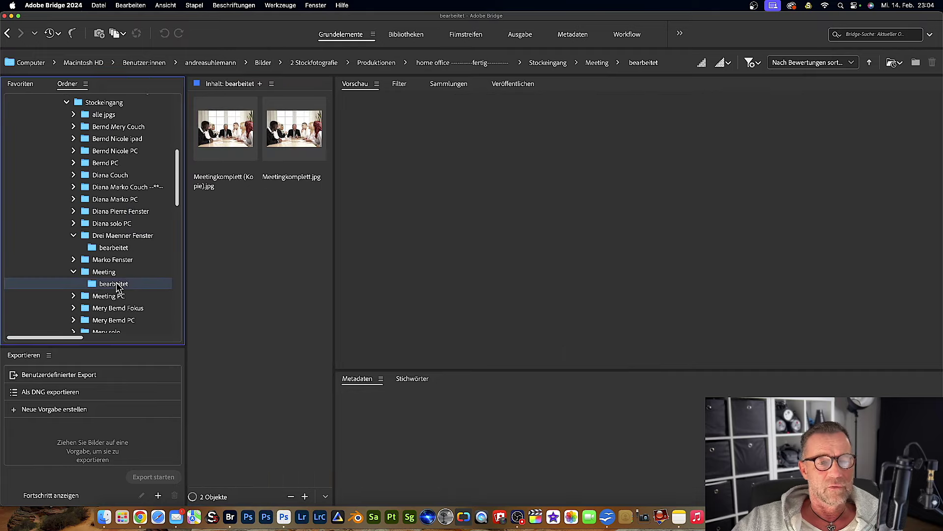
{"action": "left_click", "coordinate": [284, 516]}
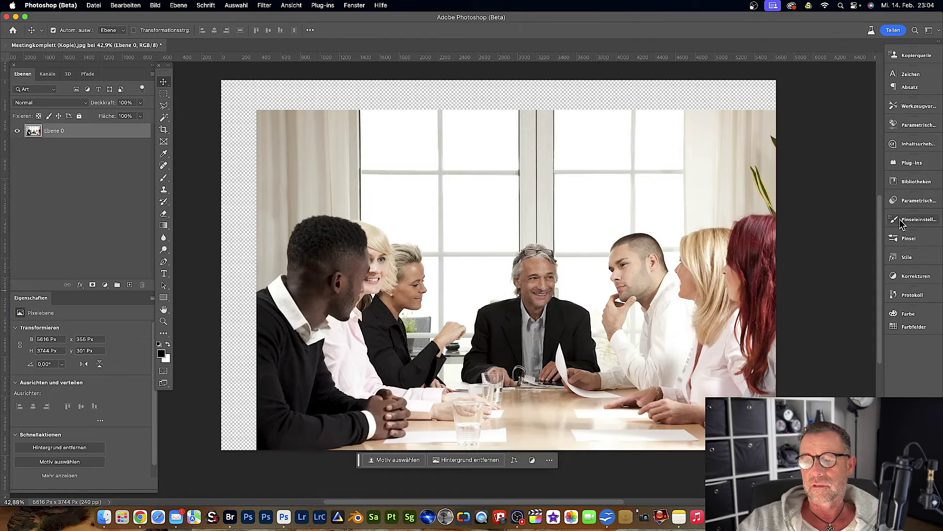
Step: Revert the photo to the original opened History snapshot and bring up the export options
{"action": "left_click", "coordinate": [913, 295]}
{"action": "left_click", "coordinate": [818, 307]}
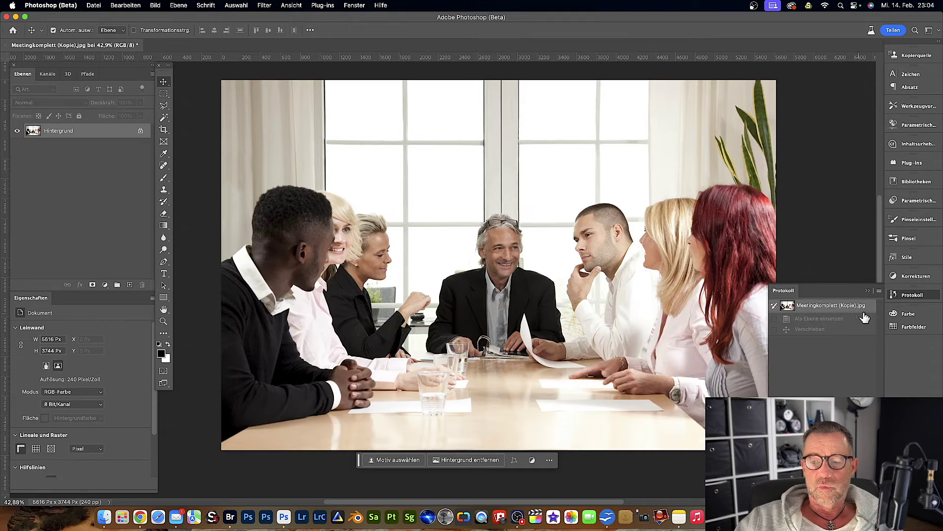
{"action": "left_click", "coordinate": [913, 294]}
{"action": "left_click", "coordinate": [94, 4]}
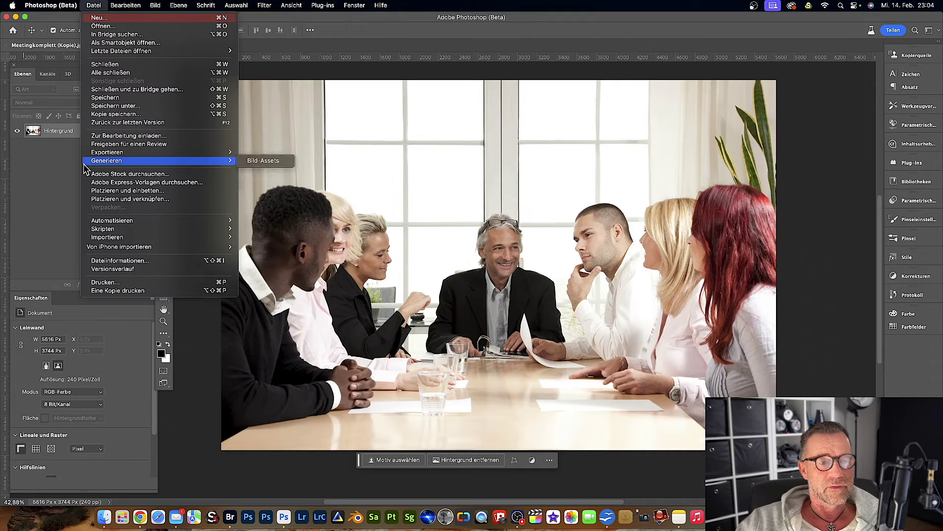
{"action": "mouse_move", "coordinate": [107, 152]}
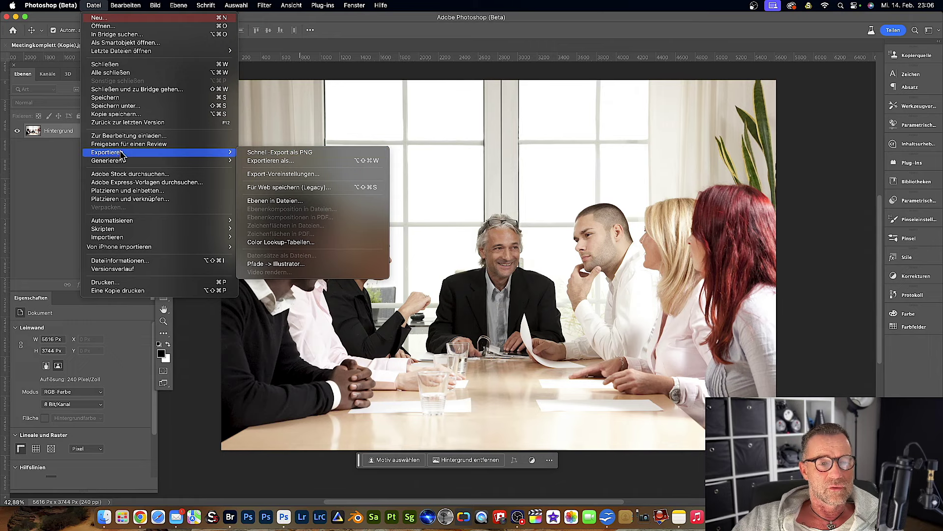
Step: In Export As, set the format to JPG with quality 7 at 5616 × 3744 px
{"action": "left_click", "coordinate": [270, 161]}
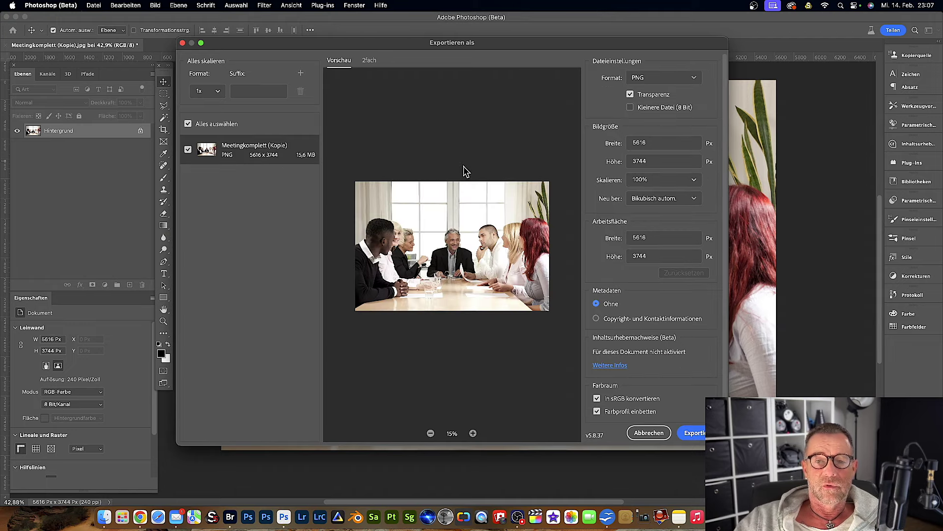
{"action": "left_click_drag", "start_coordinate": [494, 48], "coordinate": [489, 29]}
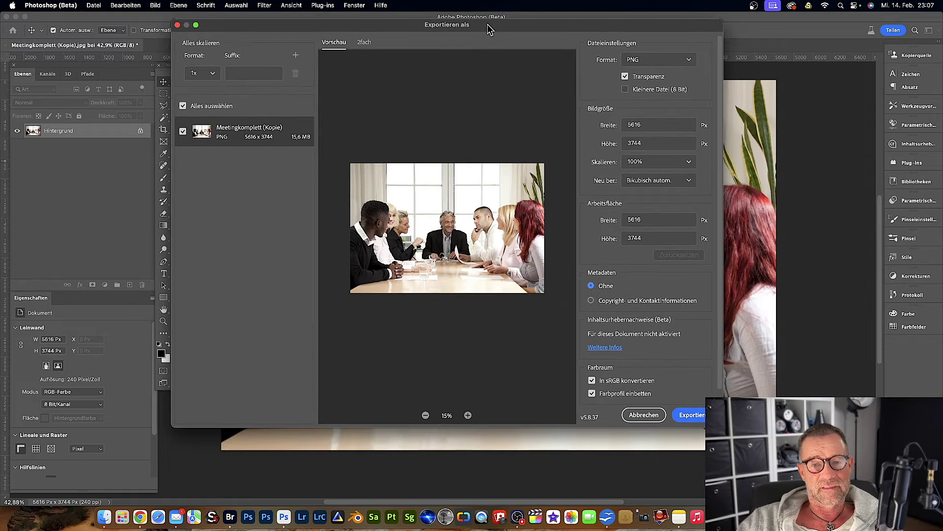
{"action": "left_click_drag", "start_coordinate": [489, 29], "coordinate": [486, 30]}
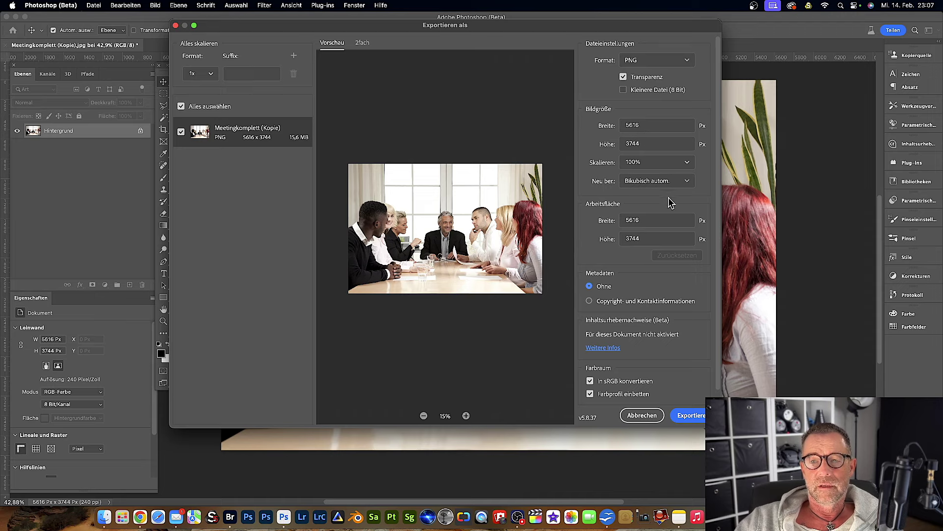
{"action": "left_click", "coordinate": [685, 62]}
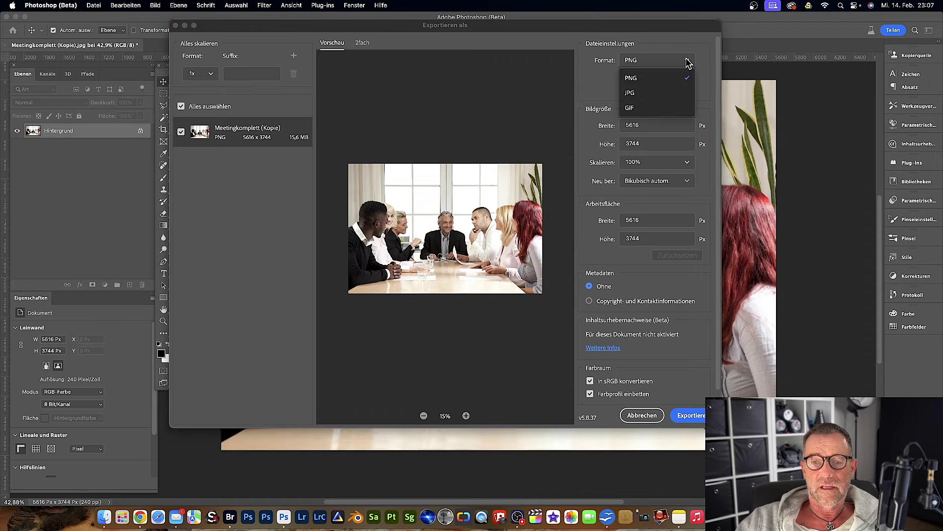
{"action": "left_click", "coordinate": [638, 94]}
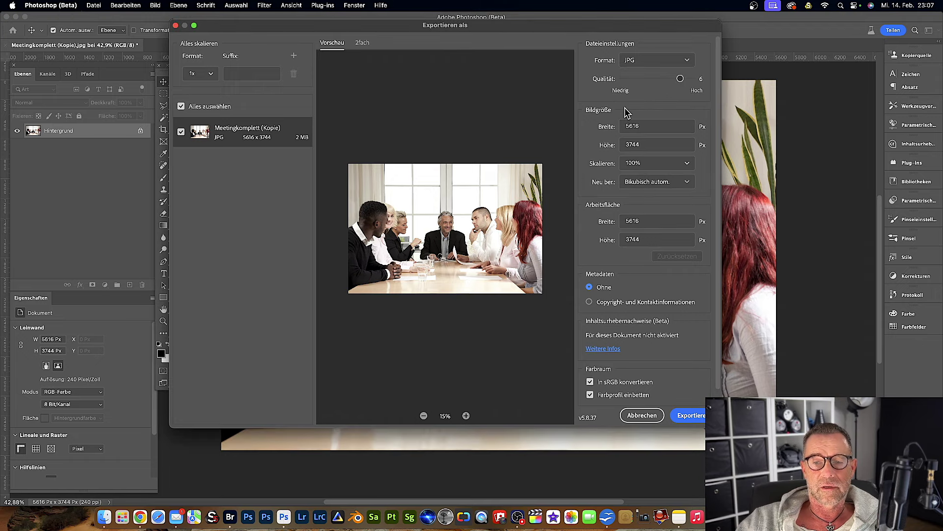
{"action": "left_click_drag", "start_coordinate": [682, 80], "coordinate": [694, 82]}
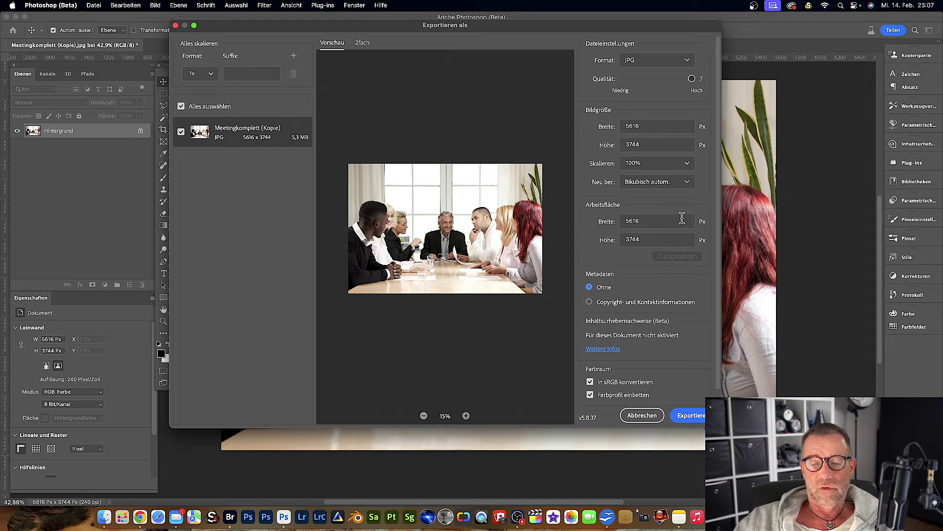
{"action": "left_click_drag", "start_coordinate": [476, 23], "coordinate": [471, 23]}
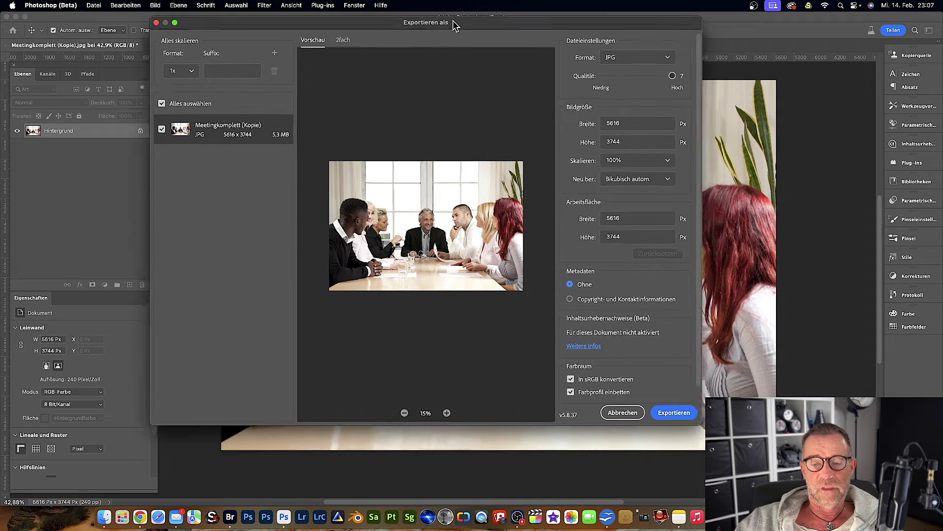
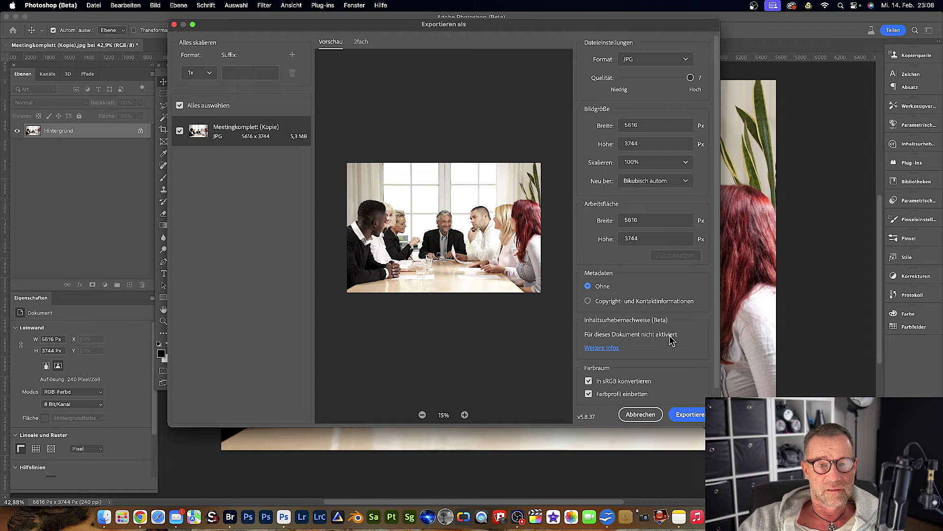
Step: Cancel the Export As dialog for the JPG so nothing is exported
{"action": "left_click", "coordinate": [641, 415]}
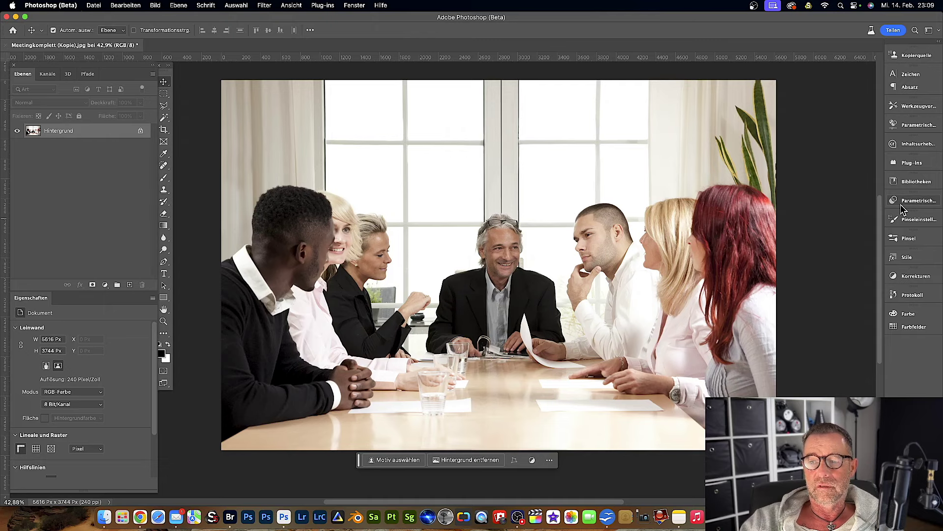
Step: Activate Content Credentials (Beta) for the meeting photo, then collapse that panel
{"action": "left_click", "coordinate": [913, 144]}
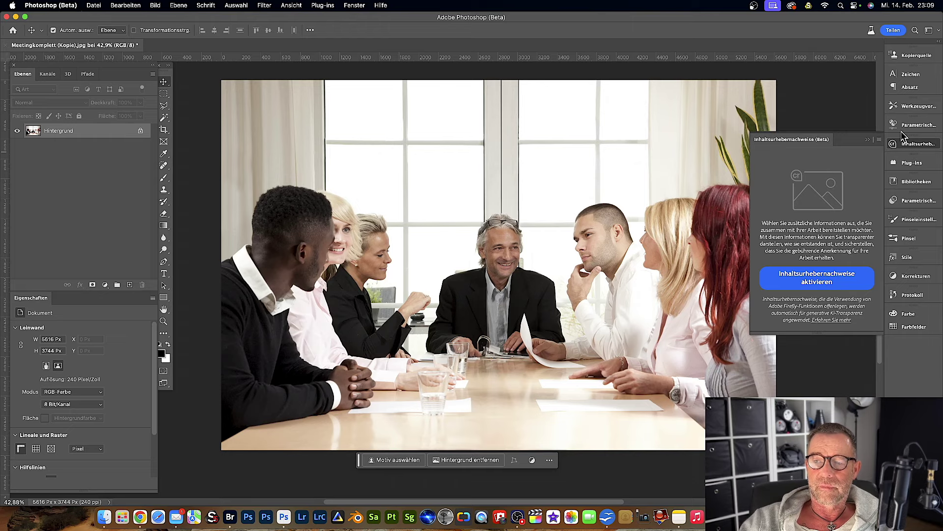
{"action": "left_click", "coordinate": [915, 146]}
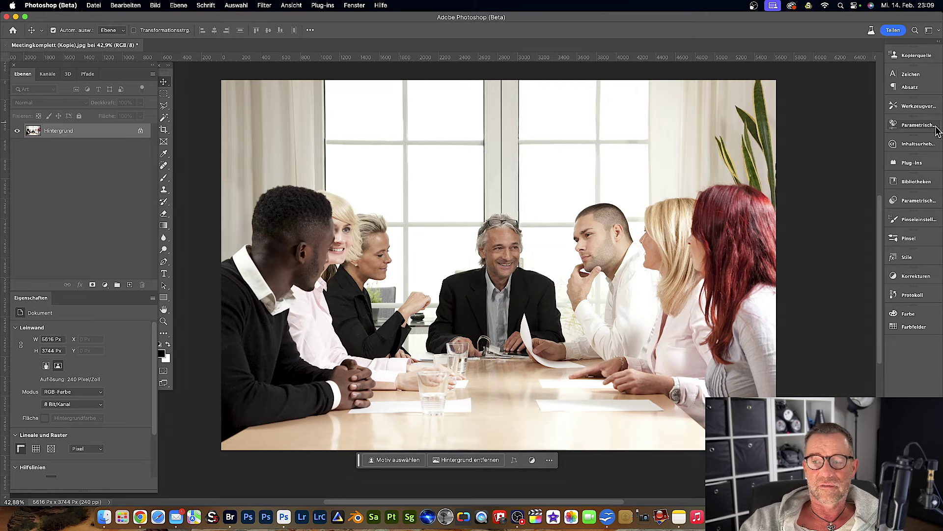
{"action": "left_click", "coordinate": [918, 145]}
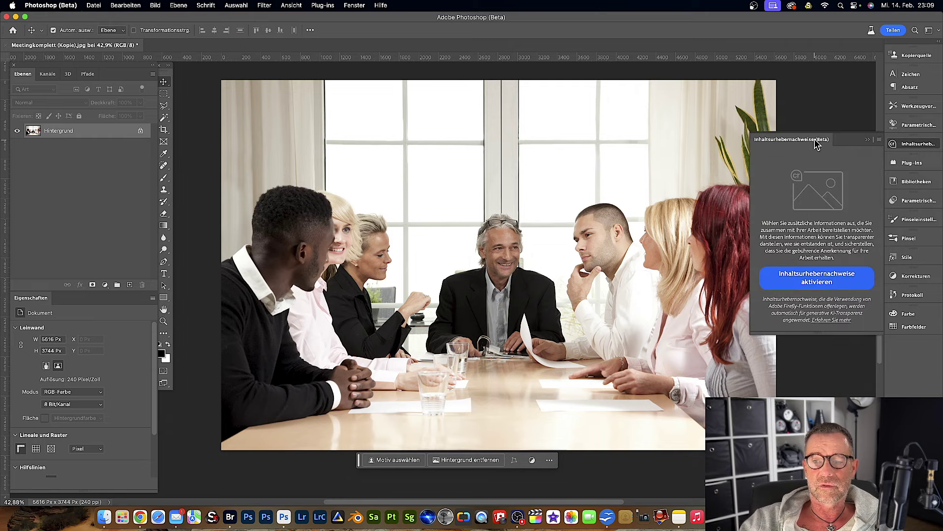
{"action": "left_click", "coordinate": [920, 146]}
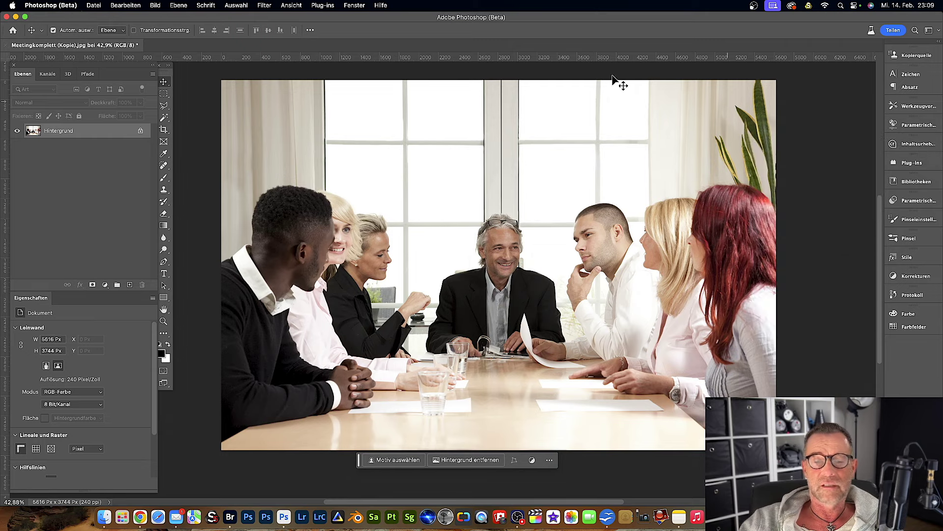
{"action": "left_click", "coordinate": [355, 6]}
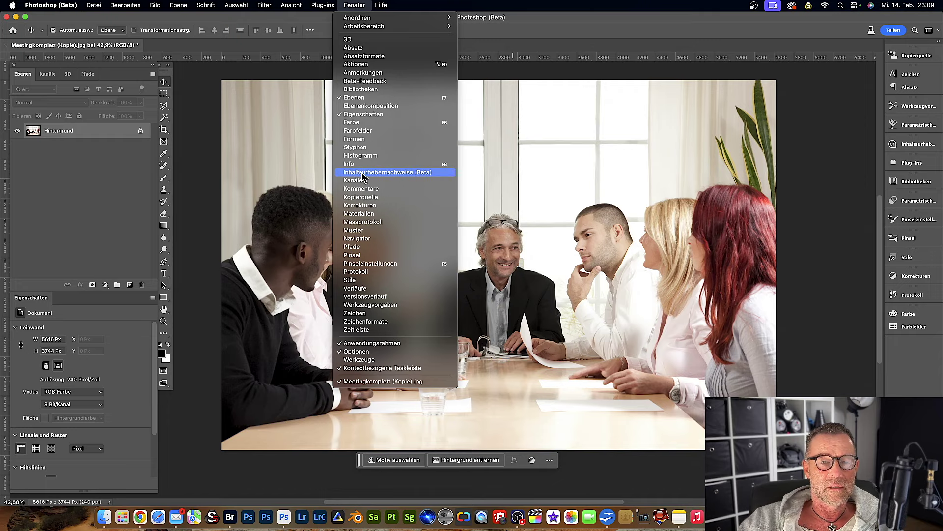
{"action": "left_click", "coordinate": [543, 17]}
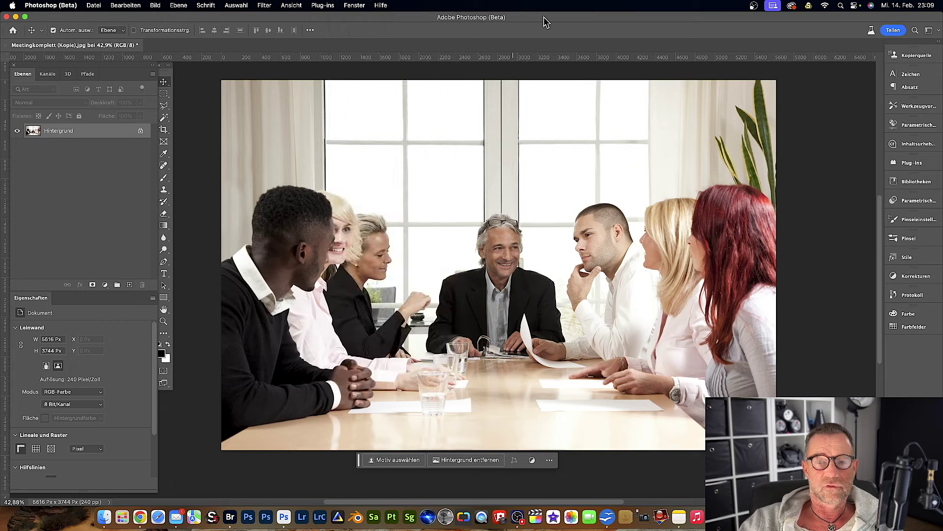
{"action": "left_click", "coordinate": [910, 146]}
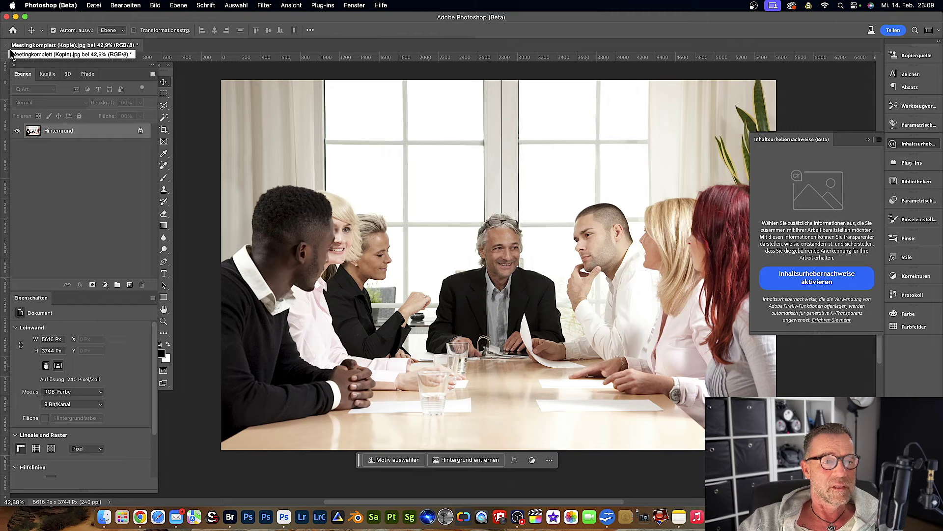
{"action": "left_click", "coordinate": [806, 288]}
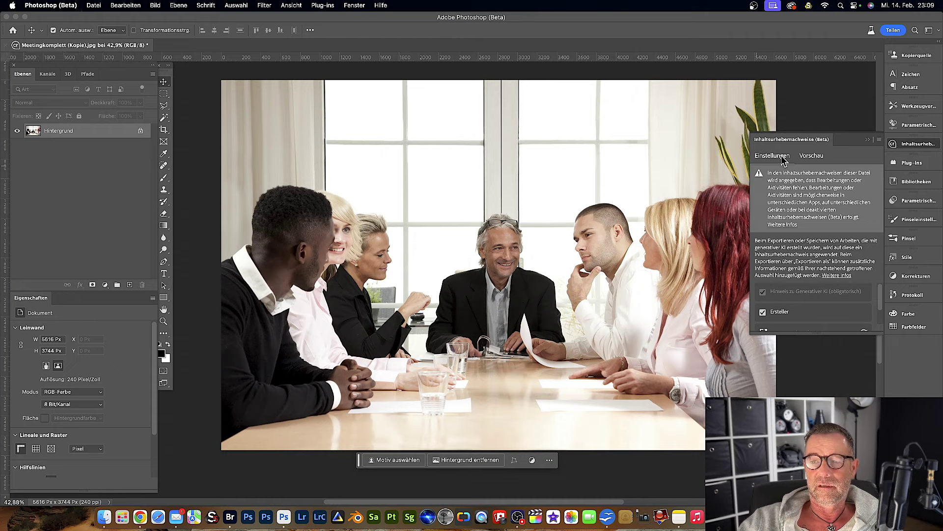
{"action": "left_click", "coordinate": [868, 139]}
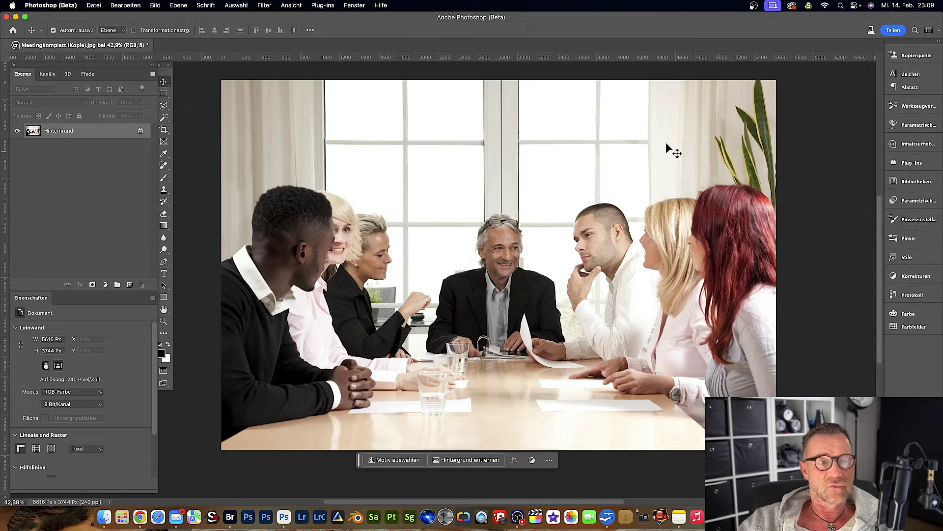
{"action": "left_click", "coordinate": [93, 6]}
{"action": "mouse_move", "coordinate": [107, 151]}
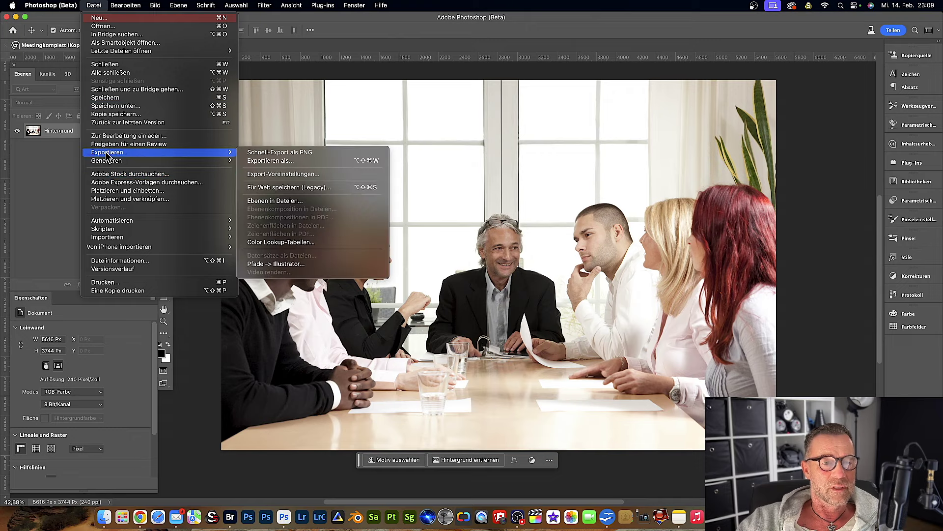
{"action": "left_click", "coordinate": [290, 161]}
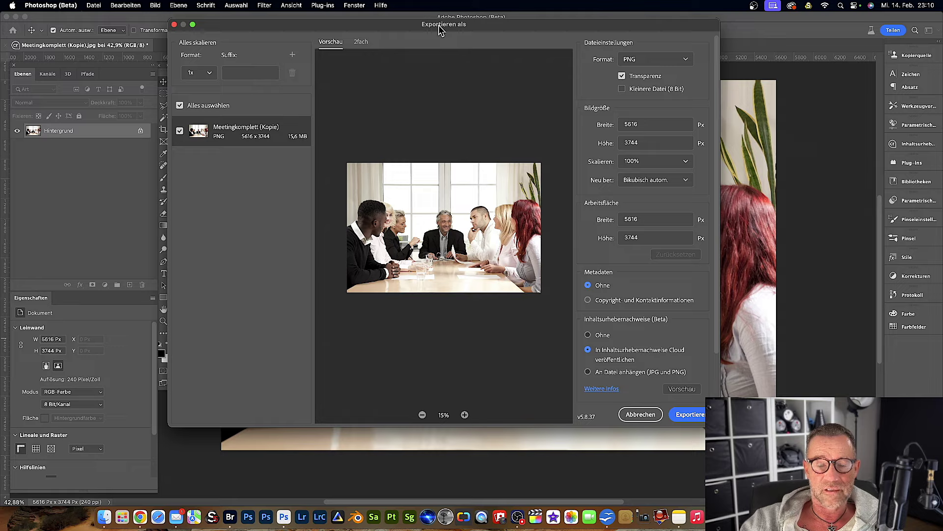
{"action": "mouse_move", "coordinate": [400, 25]}
{"action": "left_mouse_down"}
{"action": "mouse_move", "coordinate": [447, 47]}
{"action": "mouse_move", "coordinate": [435, 49]}
{"action": "left_mouse_up"}
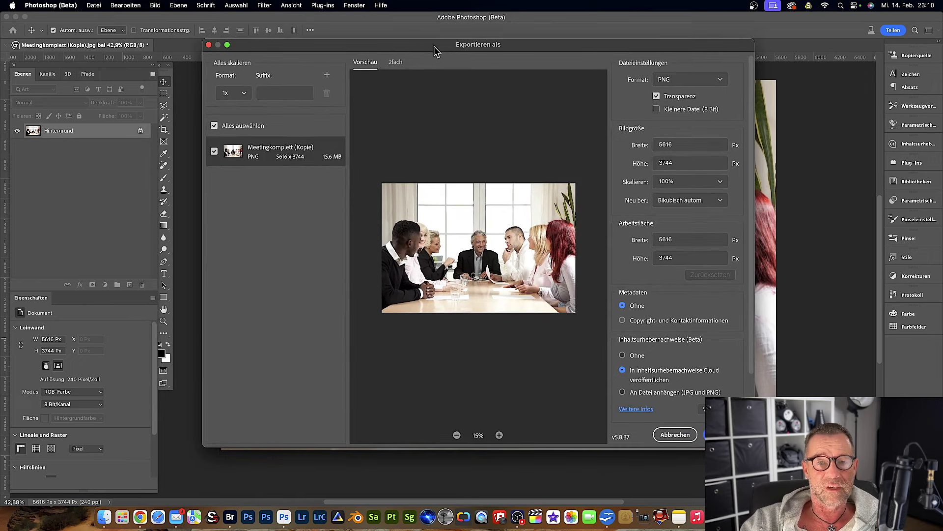
{"action": "left_click", "coordinate": [209, 44]}
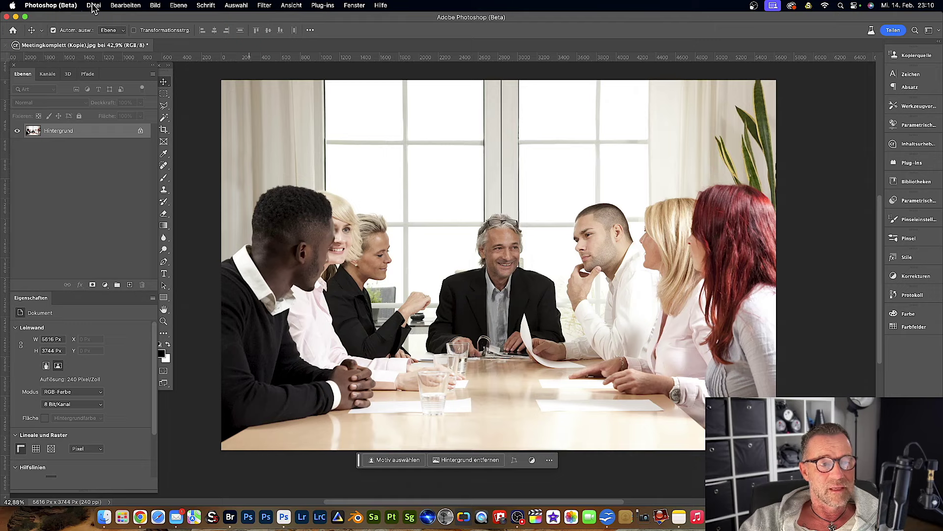
Step: Open File > Export > Save for Web (Legacy), previewing the photo as 256-colour PNG-8
{"action": "left_click", "coordinate": [93, 6]}
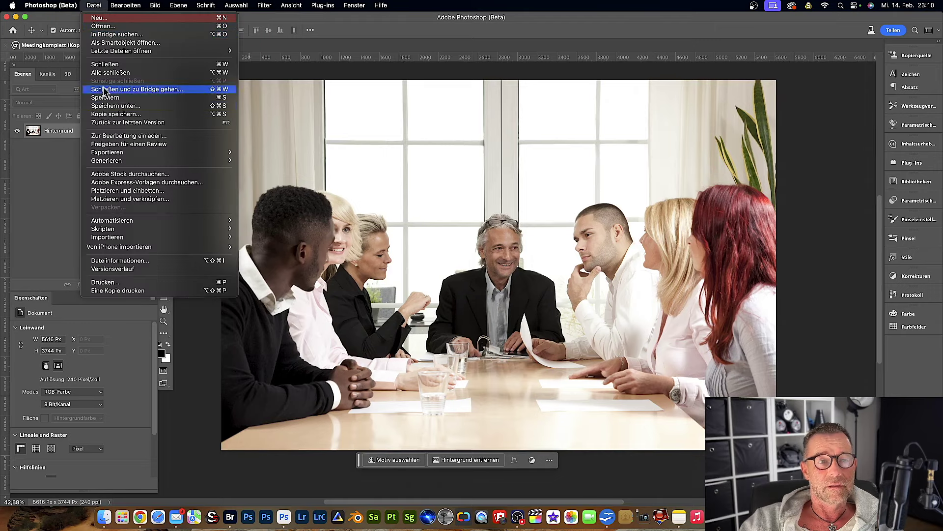
{"action": "mouse_move", "coordinate": [108, 152]}
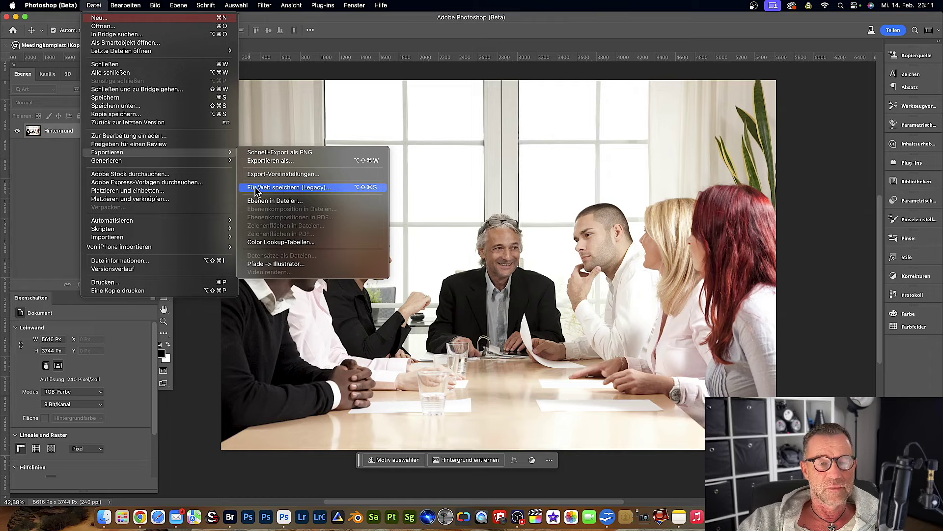
{"action": "left_click", "coordinate": [278, 188]}
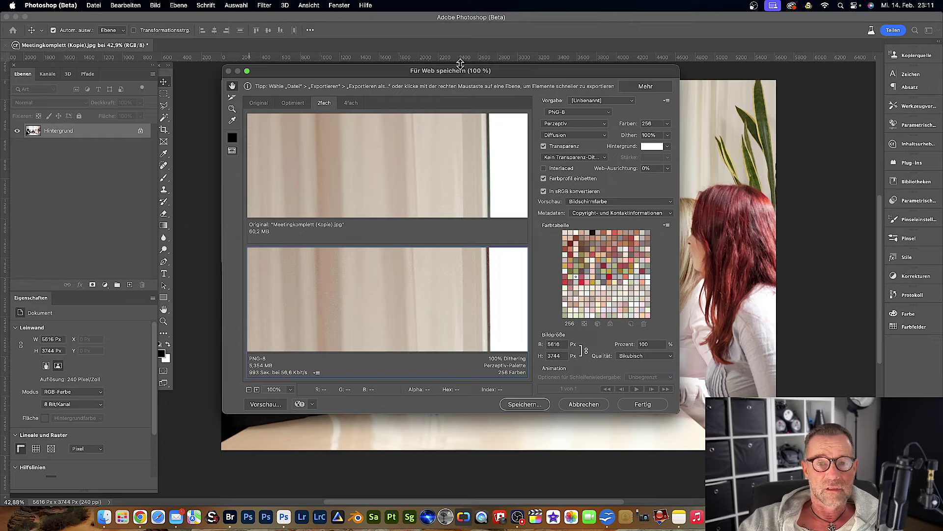
{"action": "mouse_move", "coordinate": [520, 74]}
{"action": "left_mouse_down"}
{"action": "mouse_move", "coordinate": [513, 131]}
{"action": "mouse_move", "coordinate": [530, 92]}
{"action": "mouse_move", "coordinate": [547, 96]}
{"action": "left_mouse_up"}
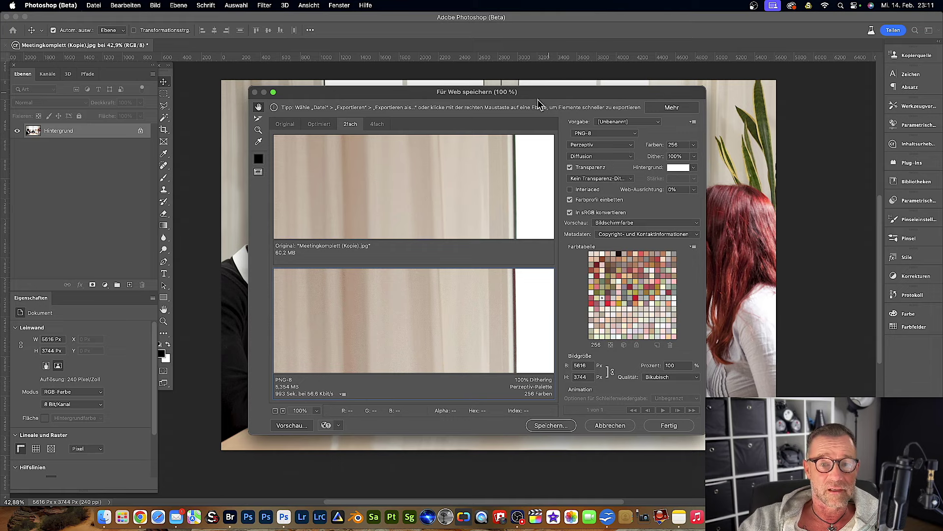
{"action": "mouse_move", "coordinate": [472, 221]}
{"action": "left_mouse_down"}
{"action": "mouse_move", "coordinate": [415, 172]}
{"action": "mouse_move", "coordinate": [445, 202]}
{"action": "left_mouse_up"}
Step: Pan the 2-up previews to compare the original and PNG-8 versions on the people's faces
{"action": "left_click_drag", "start_coordinate": [459, 158], "coordinate": [451, 157]}
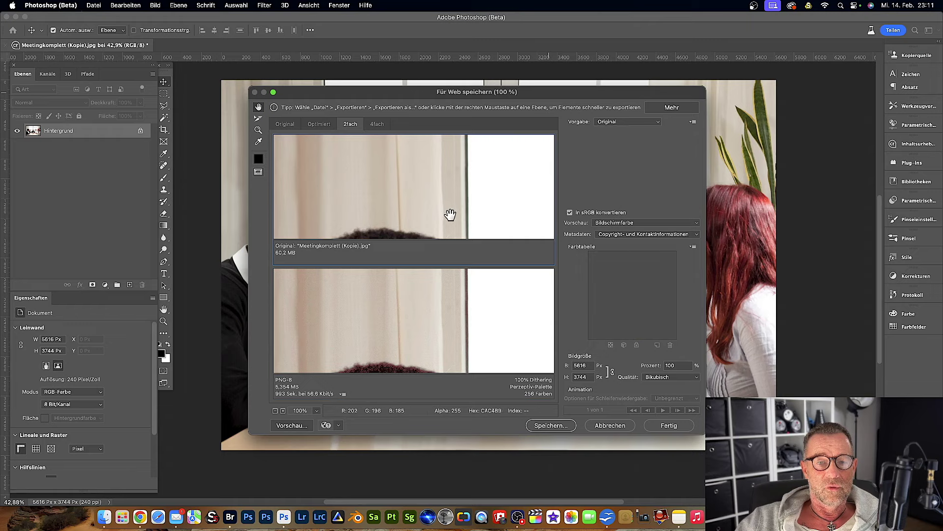
{"action": "mouse_move", "coordinate": [449, 212]}
{"action": "left_mouse_down"}
{"action": "mouse_move", "coordinate": [448, 162]}
{"action": "mouse_move", "coordinate": [457, 206]}
{"action": "mouse_move", "coordinate": [421, 156]}
{"action": "mouse_move", "coordinate": [423, 173]}
{"action": "left_mouse_up"}
{"action": "left_click_drag", "start_coordinate": [457, 295], "coordinate": [462, 330]}
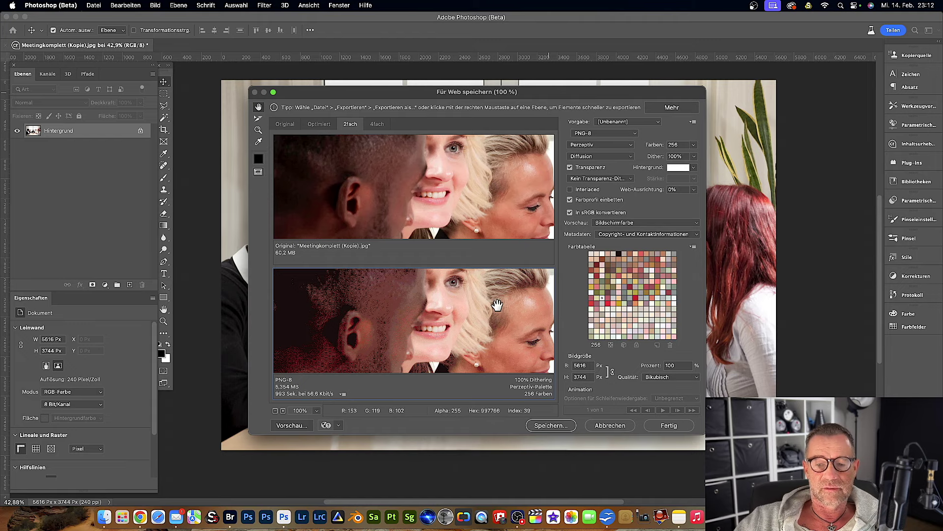
{"action": "left_click", "coordinate": [609, 422]}
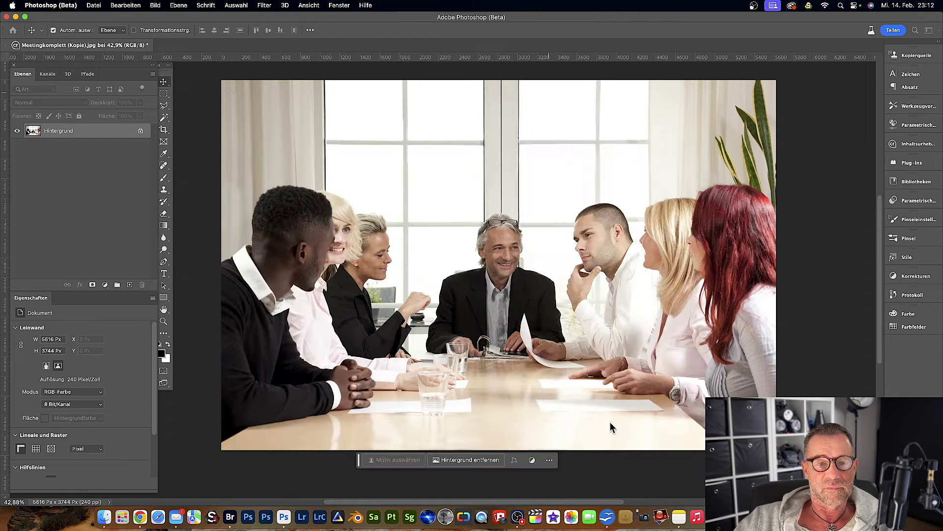
{"action": "left_click", "coordinate": [97, 6]}
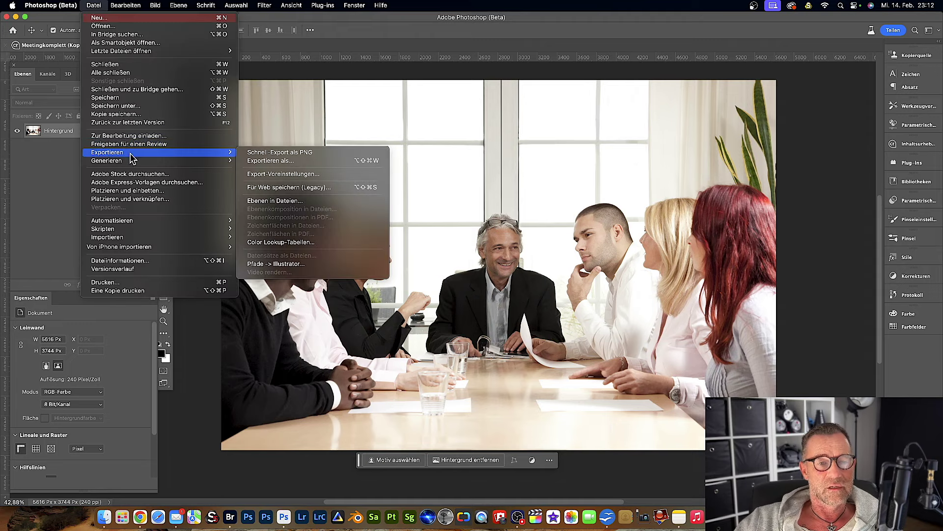
{"action": "mouse_move", "coordinate": [108, 152]}
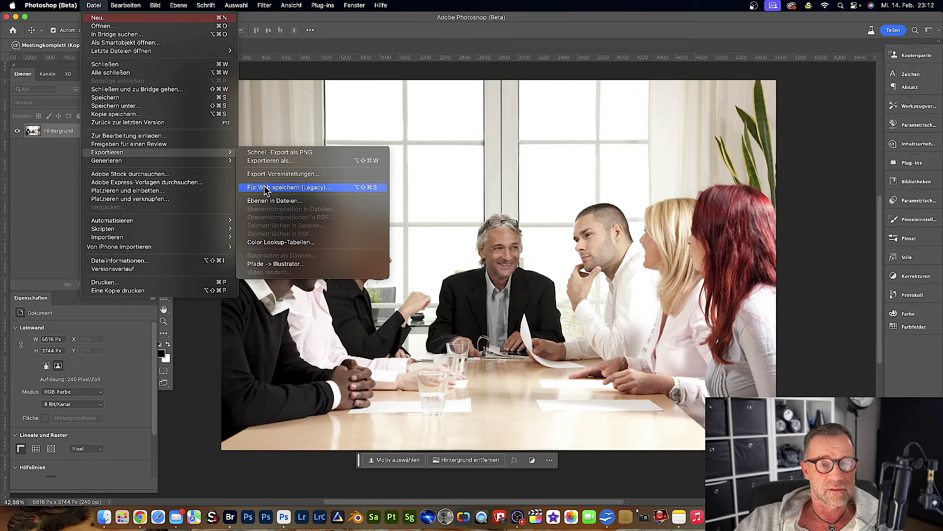
{"action": "left_click", "coordinate": [332, 33]}
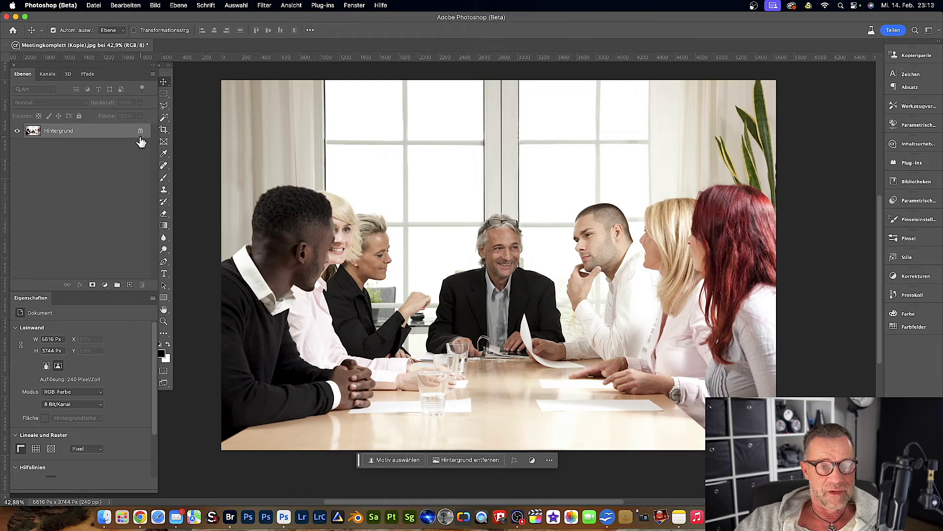
{"action": "left_click", "coordinate": [141, 132]}
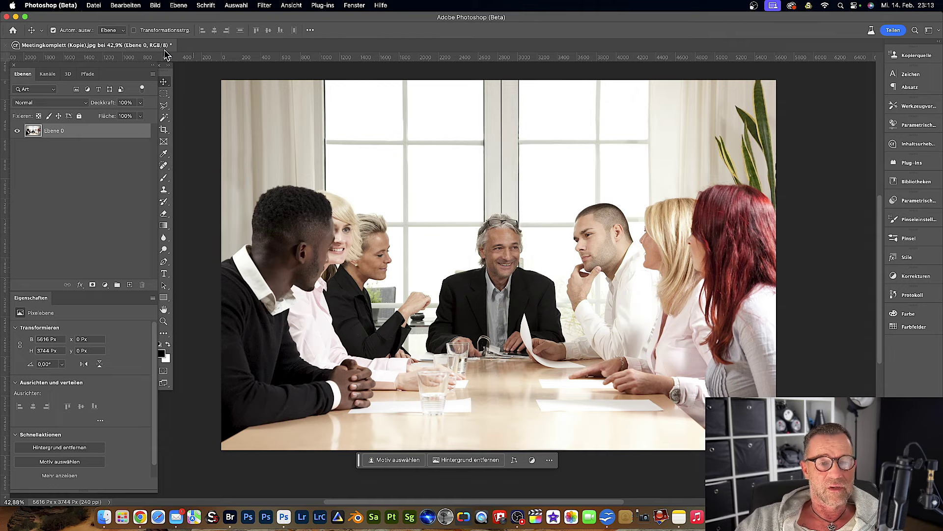
Step: Navigate the view and drag Ebene 0, shifting the photo right and up
{"action": "scroll", "coordinate": [302, 230], "scroll_direction": "down", "scroll_amount": 5}
{"action": "scroll", "coordinate": [302, 230], "scroll_direction": "up", "scroll_amount": 3}
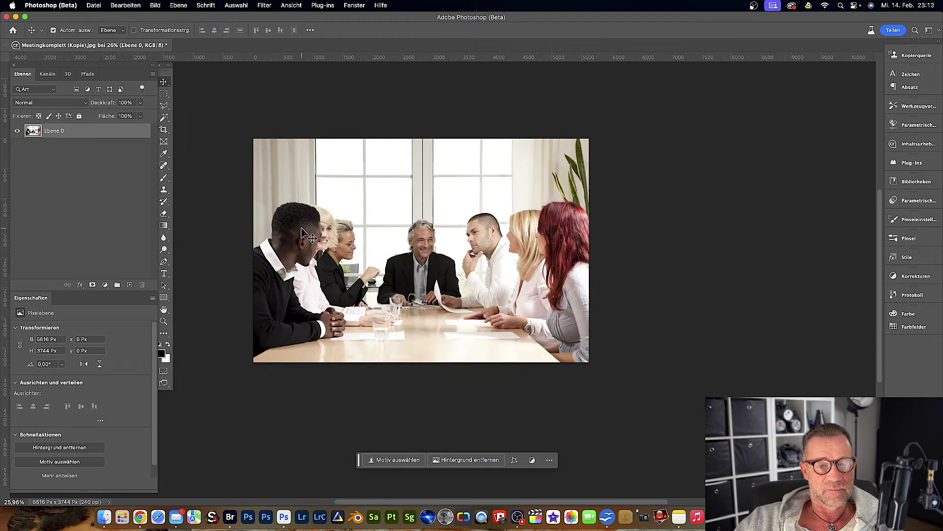
{"action": "scroll", "coordinate": [301, 231], "scroll_direction": "left", "scroll_amount": 3}
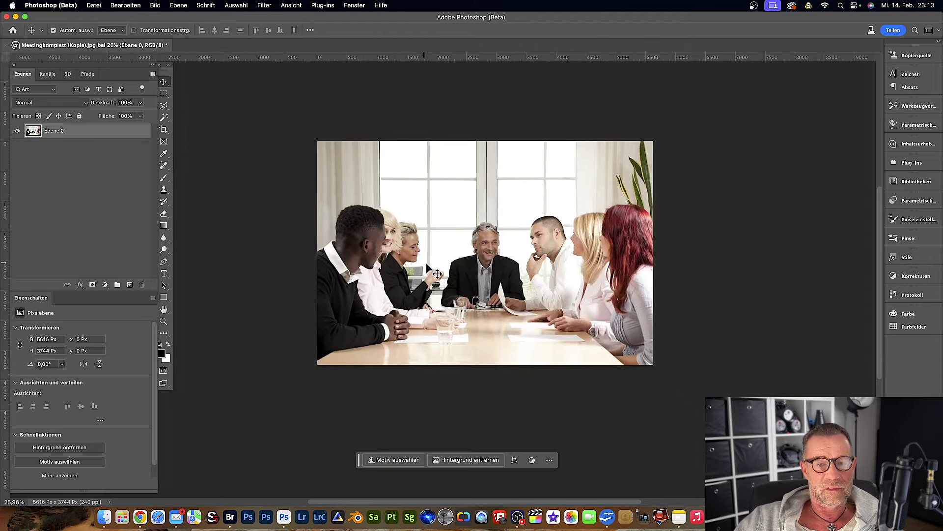
{"action": "scroll", "coordinate": [433, 269], "scroll_direction": "up", "scroll_amount": 3}
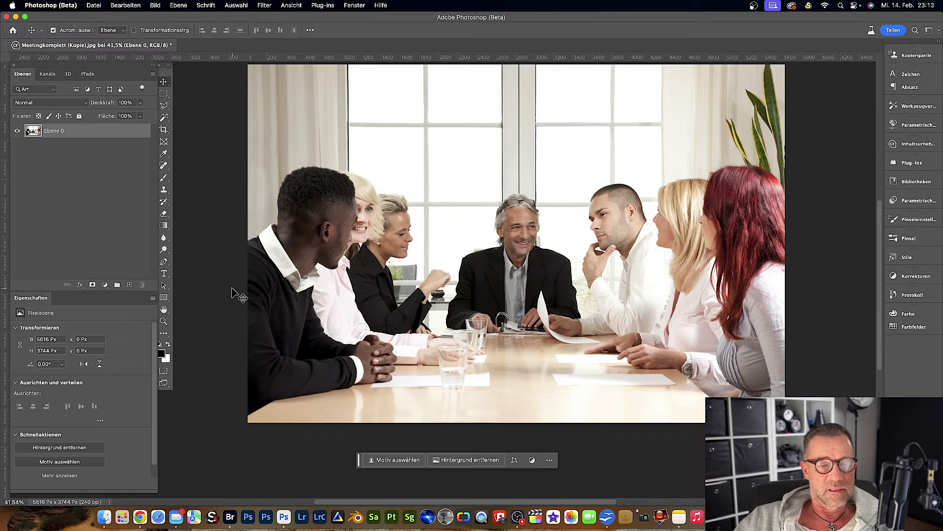
{"action": "scroll", "coordinate": [245, 293], "scroll_direction": "up", "scroll_amount": 3}
{"action": "scroll", "coordinate": [245, 293], "scroll_direction": "up", "scroll_amount": 3}
{"action": "left_click_drag", "start_coordinate": [245, 293], "coordinate": [438, 271]}
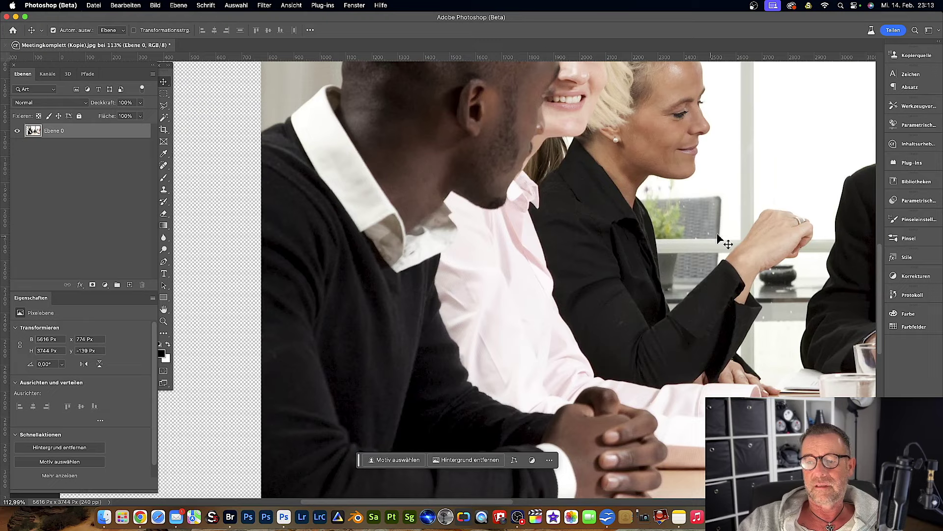
Step: Revert to the 'Als Ebene einsetzen' history state, returning Ebene 0 to 0 px / 0 px
{"action": "left_click", "coordinate": [912, 295]}
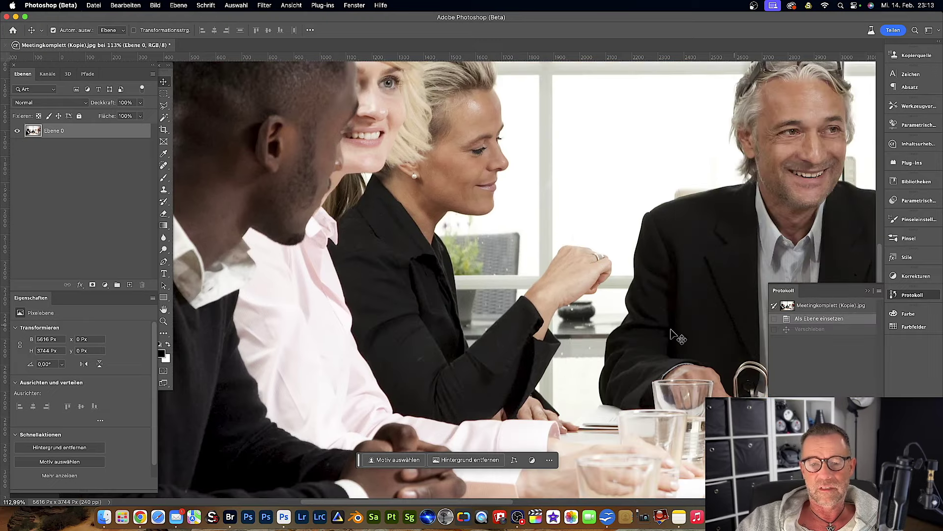
{"action": "left_click", "coordinate": [818, 318]}
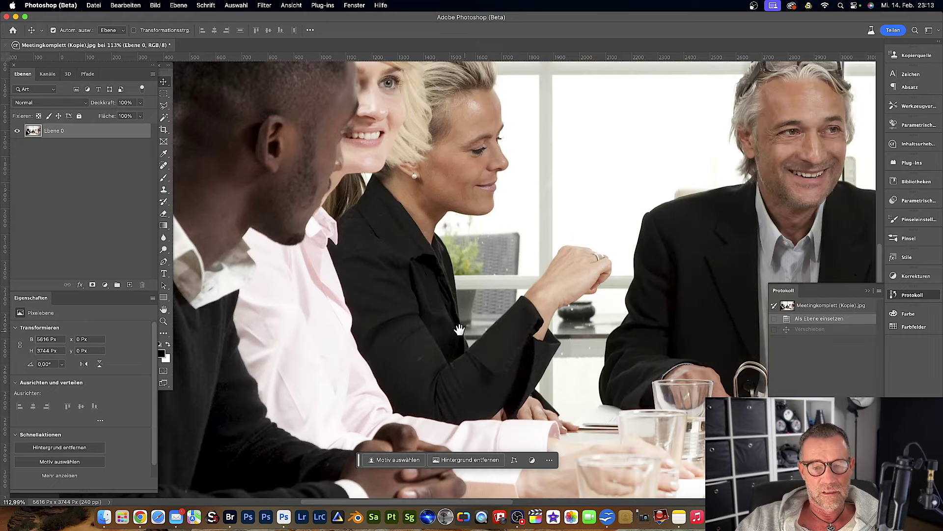
{"action": "scroll", "coordinate": [486, 344], "scroll_direction": "left", "scroll_amount": 5}
{"action": "scroll", "coordinate": [590, 295], "scroll_direction": "left", "scroll_amount": 5}
{"action": "scroll", "coordinate": [442, 222], "scroll_direction": "left", "scroll_amount": 5}
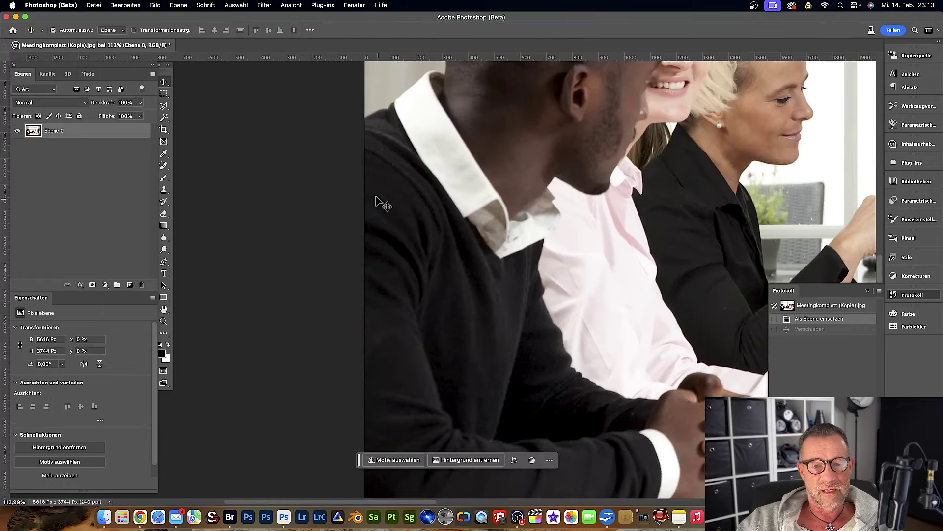
{"action": "scroll", "coordinate": [374, 222], "scroll_direction": "up", "scroll_amount": 5}
{"action": "scroll", "coordinate": [372, 221], "scroll_direction": "up", "scroll_amount": 5}
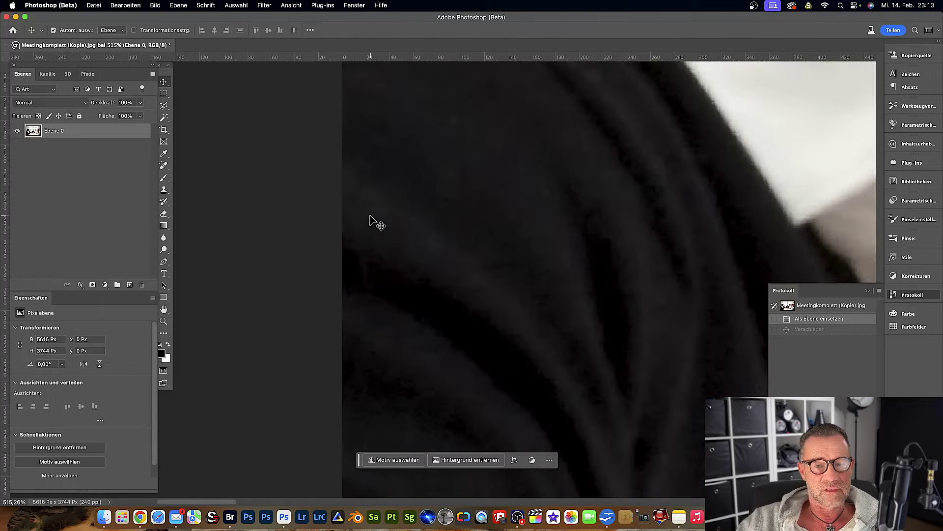
{"action": "scroll", "coordinate": [373, 222], "scroll_direction": "down", "scroll_amount": 5}
{"action": "scroll", "coordinate": [374, 222], "scroll_direction": "down", "scroll_amount": 5}
{"action": "left_click_drag", "start_coordinate": [528, 186], "coordinate": [472, 239]}
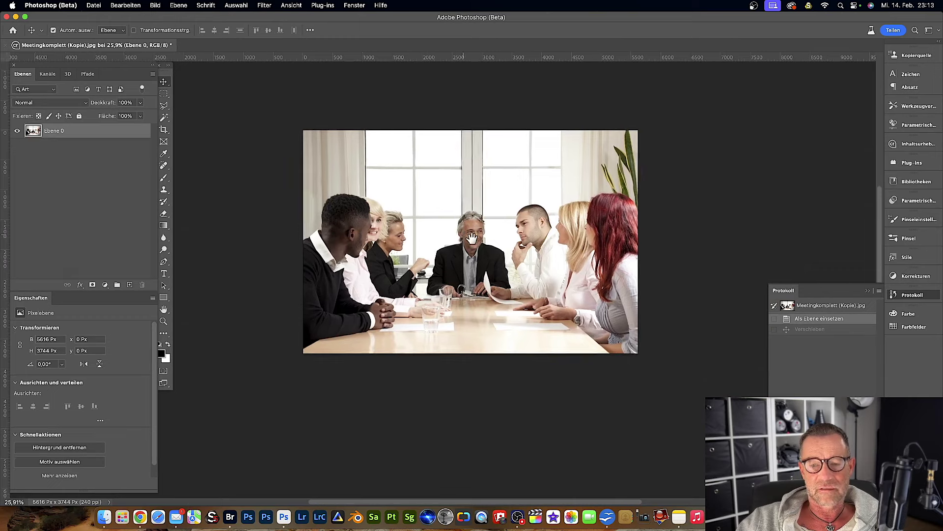
{"action": "left_click", "coordinate": [868, 290]}
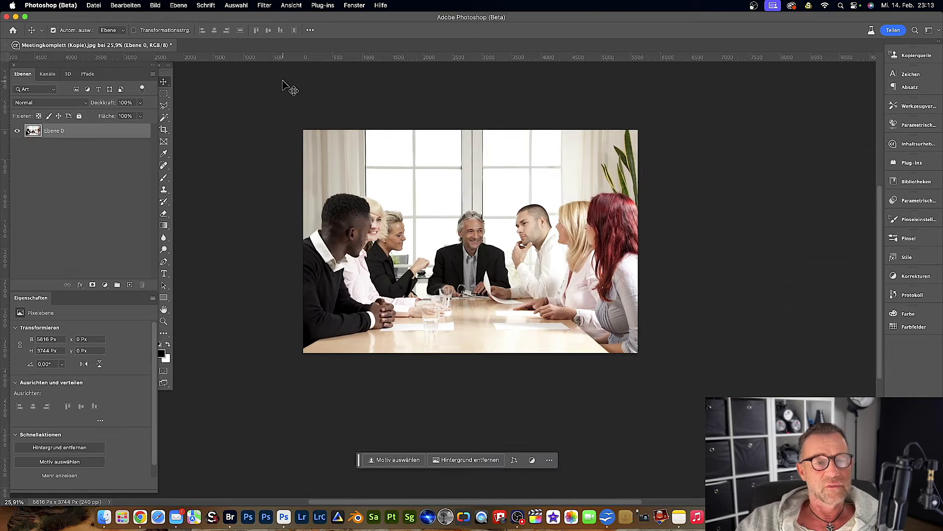
Step: Resize the image to 1000 px wide with linked proportions (1000 × 667 px)
{"action": "left_click", "coordinate": [155, 5]}
{"action": "left_click", "coordinate": [172, 74]}
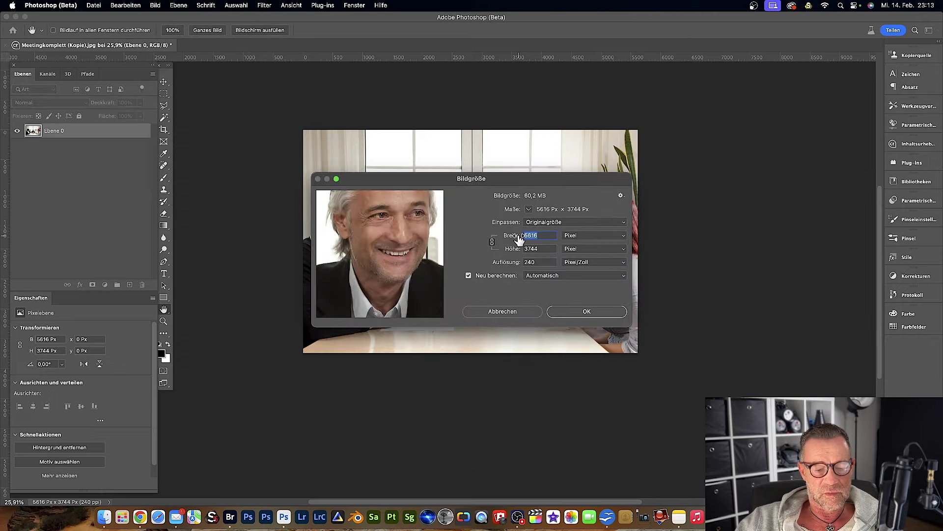
{"action": "type", "text": "1000"}
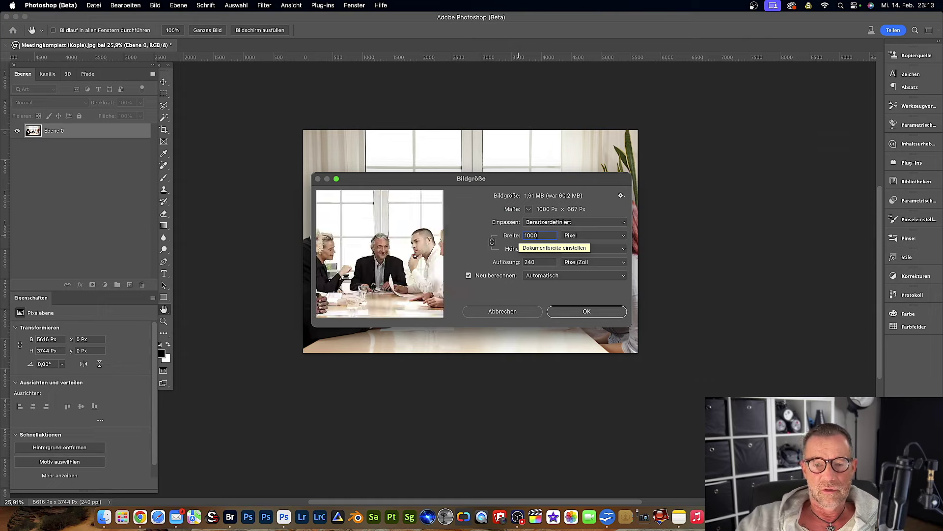
{"action": "left_click", "coordinate": [586, 312]}
Step: Zoom in and pan around the resized photo to inspect the collar detail
{"action": "key", "text": "super+0"}
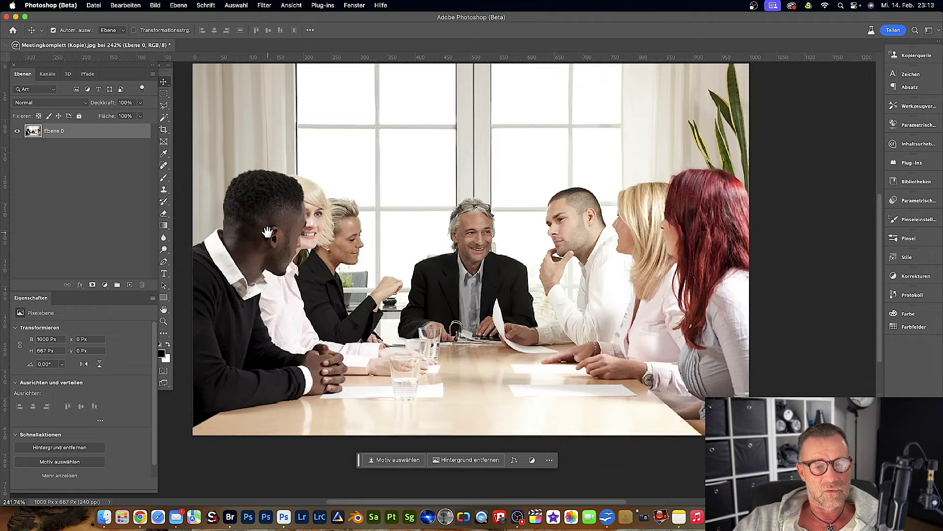
{"action": "scroll", "coordinate": [268, 232], "scroll_direction": "left", "scroll_amount": 5}
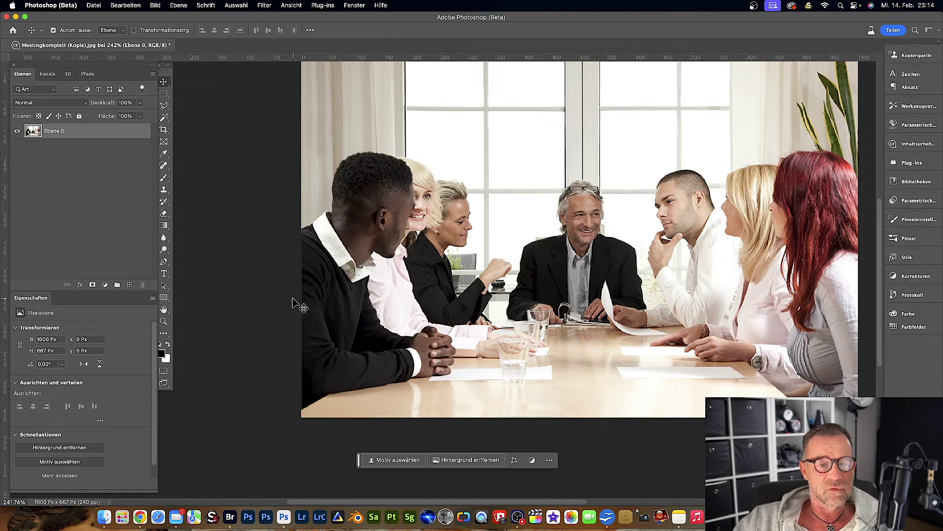
{"action": "scroll", "coordinate": [298, 304], "scroll_direction": "up", "scroll_amount": 5}
{"action": "scroll", "coordinate": [298, 304], "scroll_direction": "up", "scroll_amount": 5}
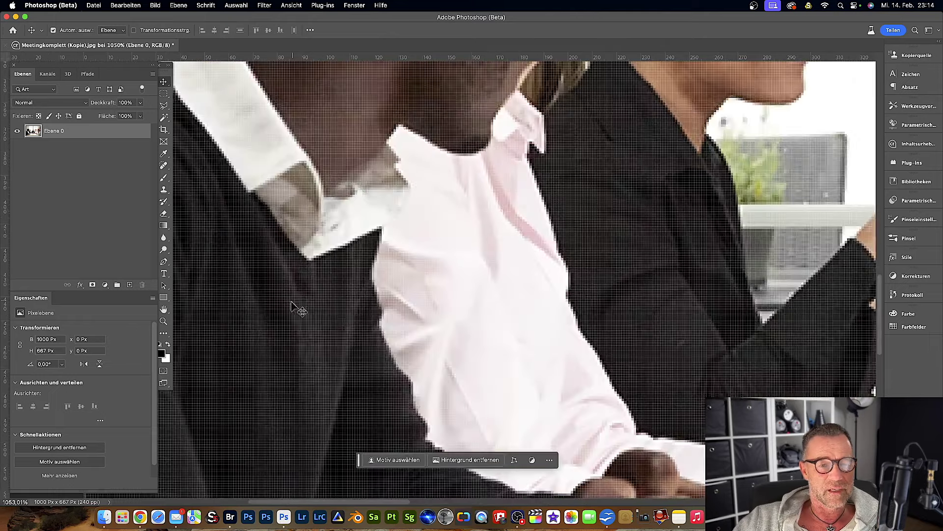
{"action": "mouse_move", "coordinate": [280, 307]}
{"action": "left_mouse_down"}
{"action": "mouse_move", "coordinate": [430, 289]}
{"action": "mouse_move", "coordinate": [575, 255]}
{"action": "left_mouse_up"}
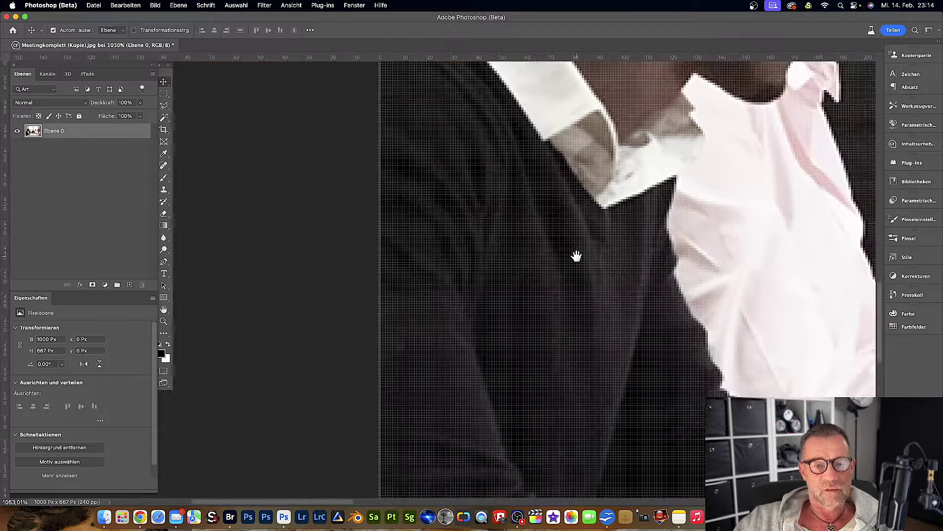
{"action": "scroll", "coordinate": [374, 268], "scroll_direction": "up", "scroll_amount": 2}
{"action": "scroll", "coordinate": [373, 268], "scroll_direction": "up", "scroll_amount": 2}
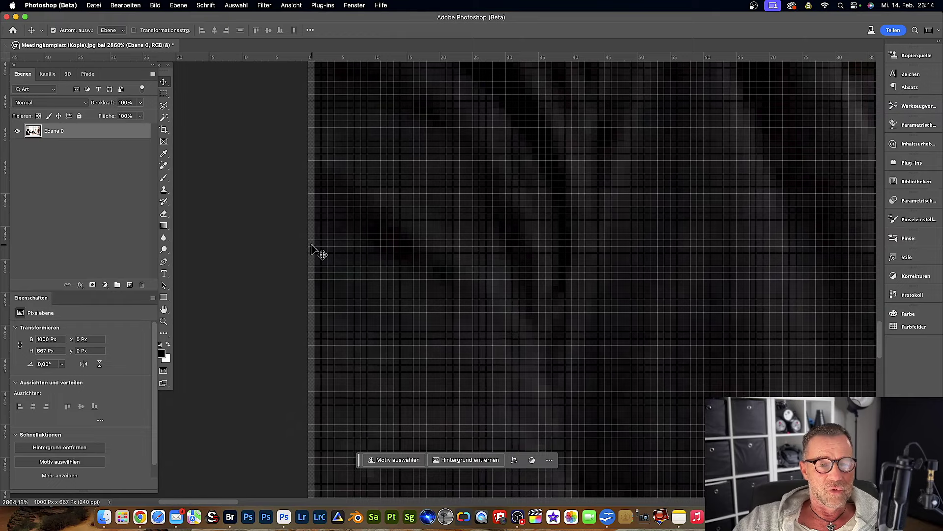
{"action": "scroll", "coordinate": [316, 252], "scroll_direction": "down", "scroll_amount": 3}
{"action": "scroll", "coordinate": [316, 252], "scroll_direction": "down", "scroll_amount": 3}
{"action": "scroll", "coordinate": [317, 252], "scroll_direction": "down", "scroll_amount": 2}
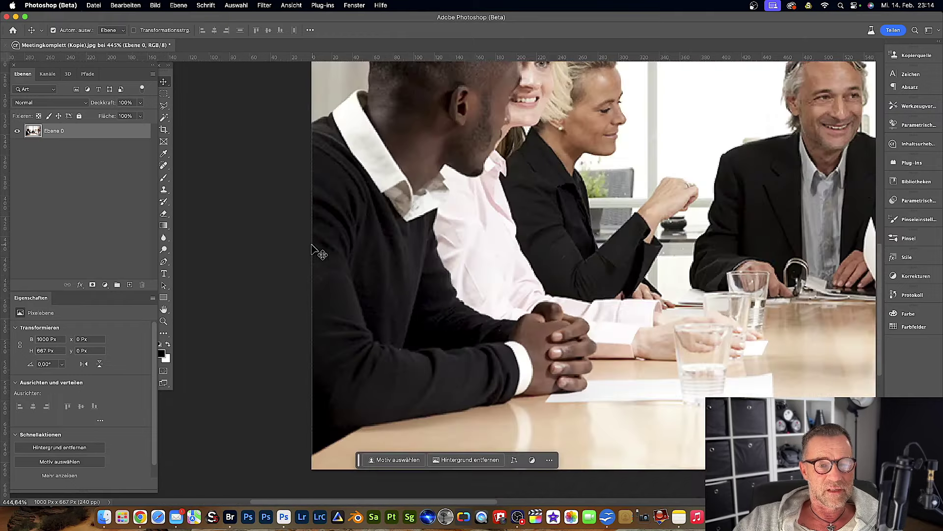
{"action": "scroll", "coordinate": [316, 252], "scroll_direction": "down", "scroll_amount": 2}
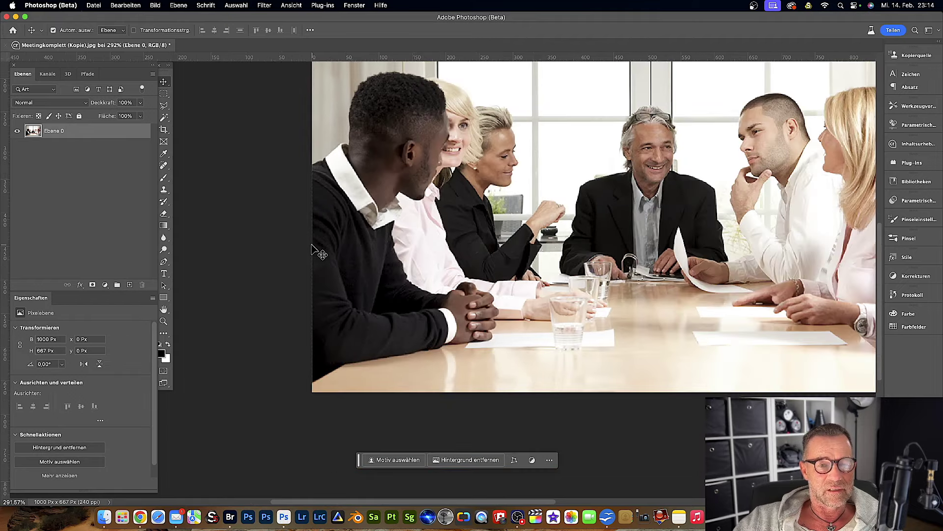
{"action": "scroll", "coordinate": [316, 252], "scroll_direction": "up", "scroll_amount": 3}
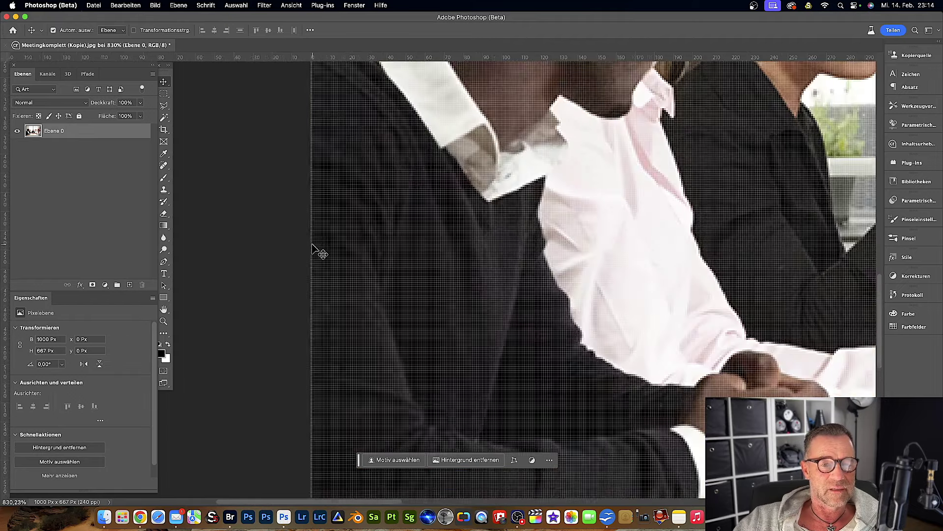
{"action": "scroll", "coordinate": [316, 251], "scroll_direction": "up", "scroll_amount": 2}
{"action": "scroll", "coordinate": [317, 252], "scroll_direction": "up", "scroll_amount": 2}
{"action": "scroll", "coordinate": [317, 252], "scroll_direction": "down", "scroll_amount": 2}
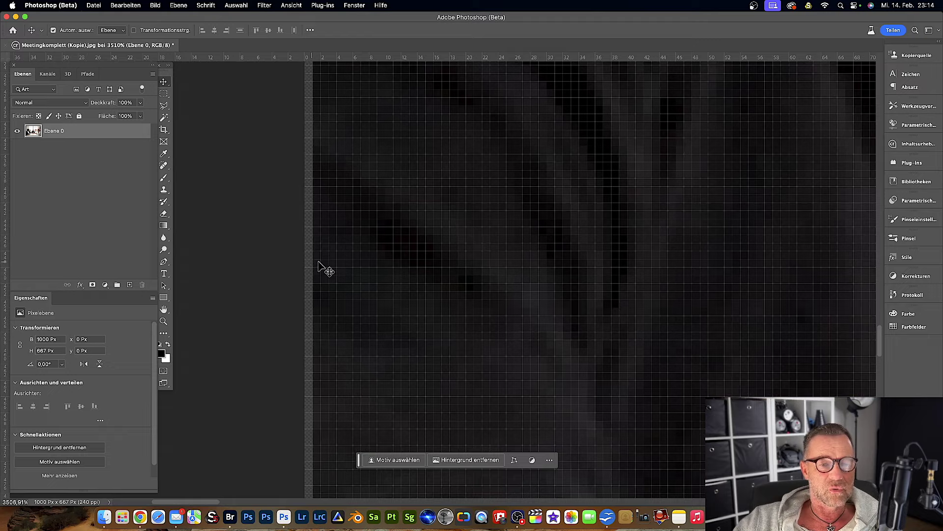
{"action": "scroll", "coordinate": [431, 289], "scroll_direction": "down", "scroll_amount": 2}
{"action": "scroll", "coordinate": [432, 288], "scroll_direction": "down", "scroll_amount": 2}
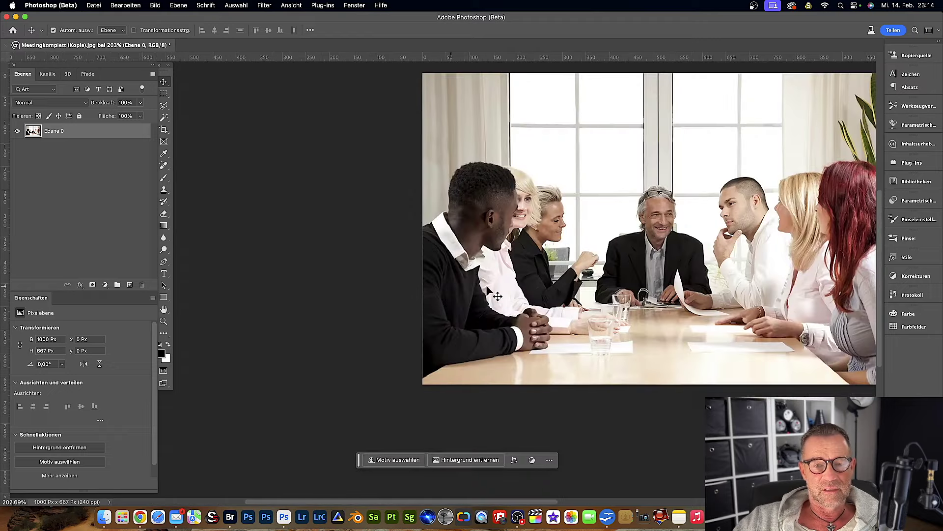
{"action": "left_click_drag", "start_coordinate": [621, 255], "coordinate": [477, 277]}
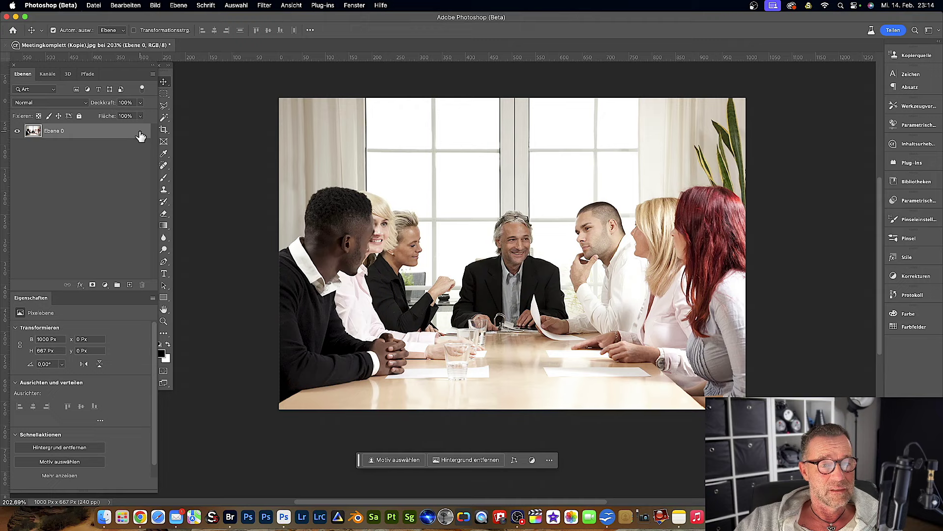
{"action": "left_click", "coordinate": [16, 45]}
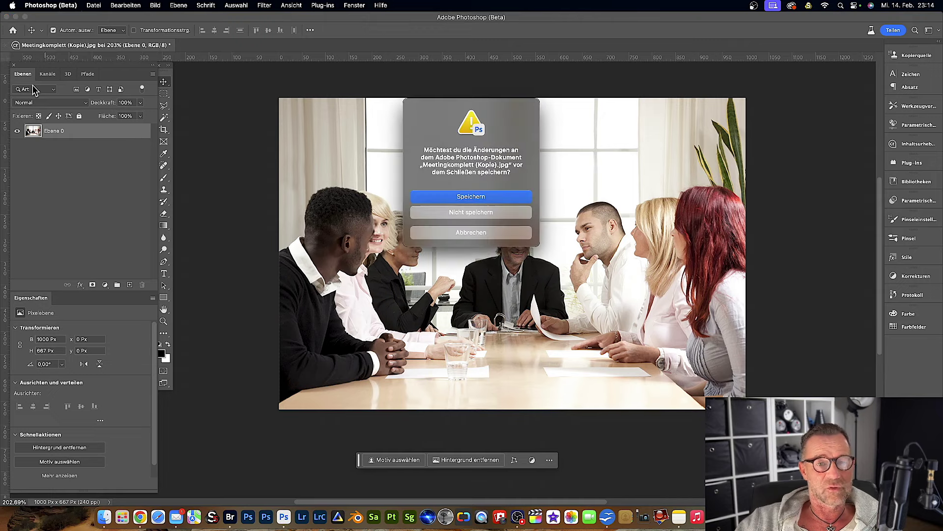
{"action": "left_click", "coordinate": [465, 196]}
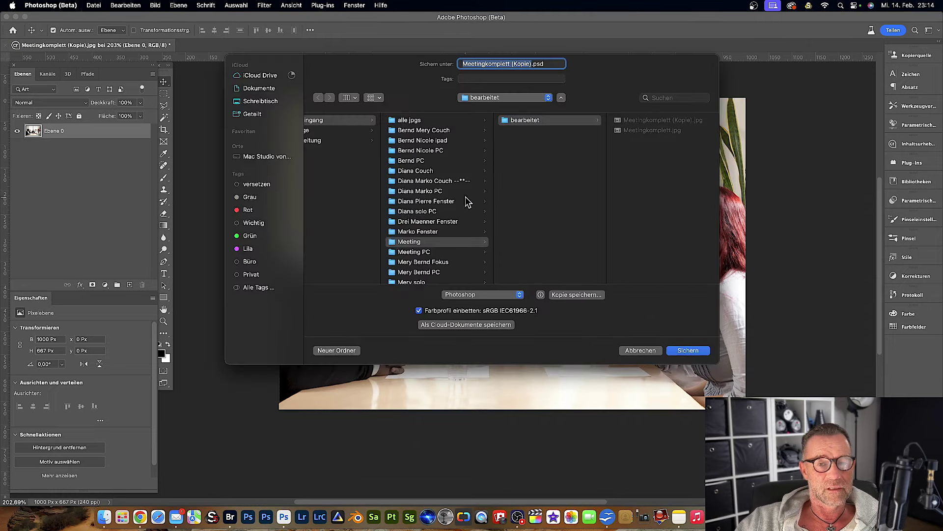
{"action": "left_click", "coordinate": [644, 351]}
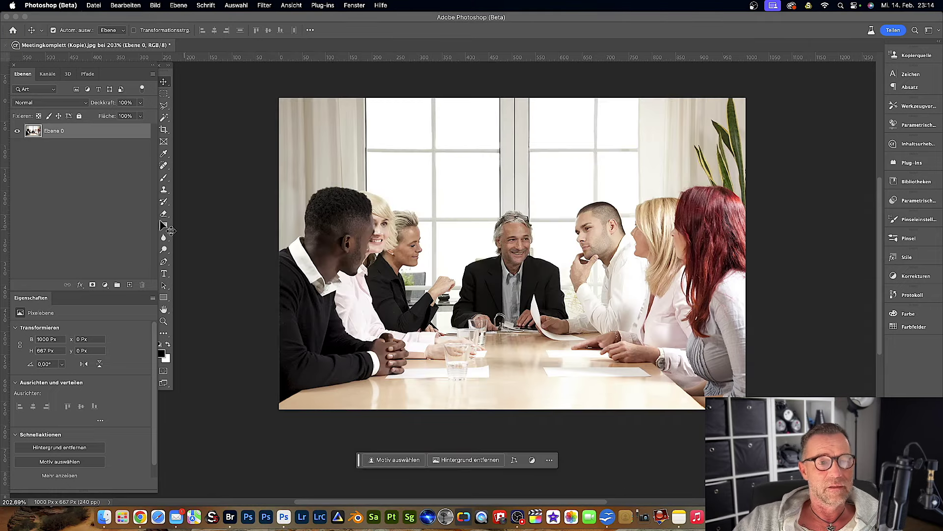
{"action": "right_click", "coordinate": [86, 132]}
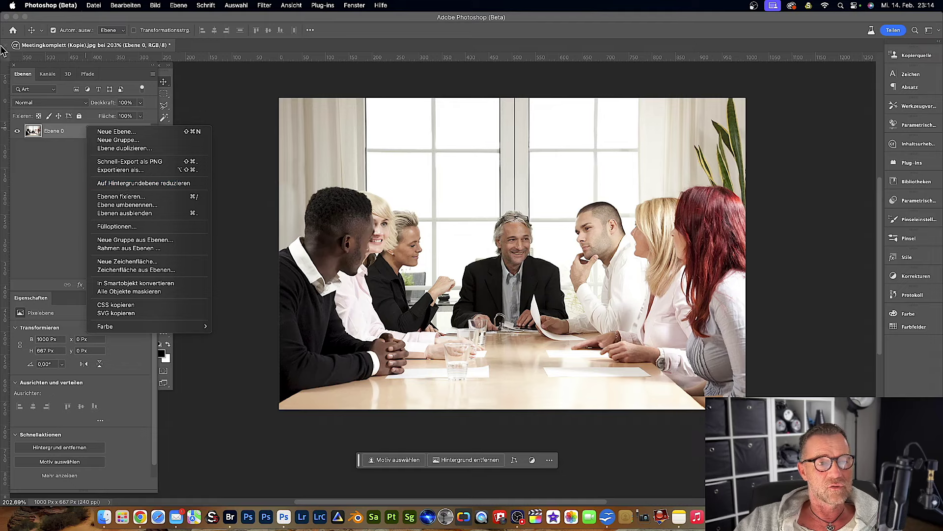
{"action": "left_click", "coordinate": [79, 200]}
{"action": "scroll", "coordinate": [280, 253], "scroll_direction": "up", "scroll_amount": 5}
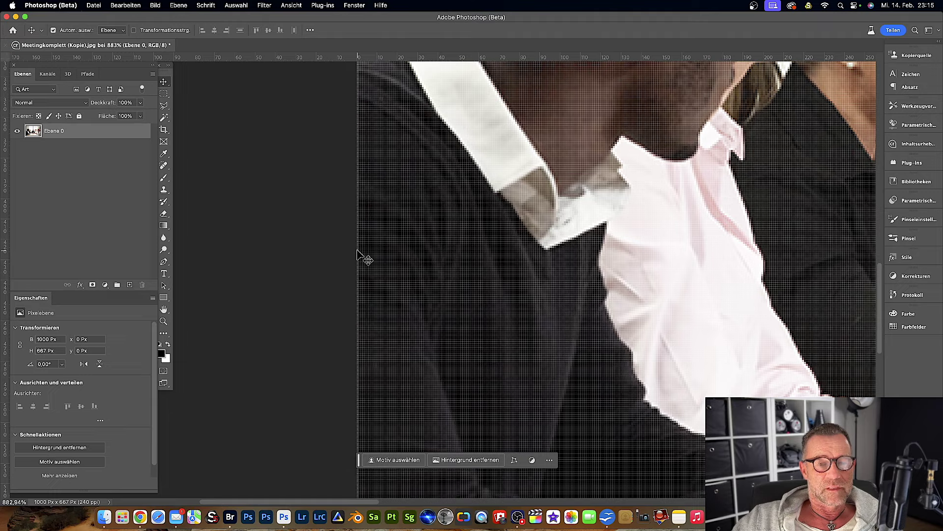
Step: Zoom out from 312% to about 134% and centre the whole photo in the window
{"action": "scroll", "coordinate": [357, 251], "scroll_direction": "up", "scroll_amount": 3}
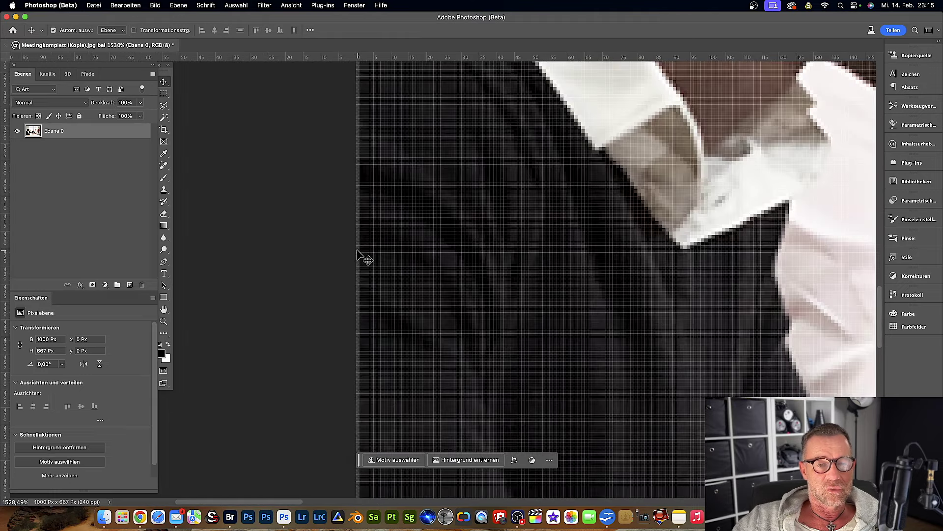
{"action": "scroll", "coordinate": [357, 253], "scroll_direction": "up", "scroll_amount": 2}
{"action": "scroll", "coordinate": [357, 253], "scroll_direction": "up", "scroll_amount": 2}
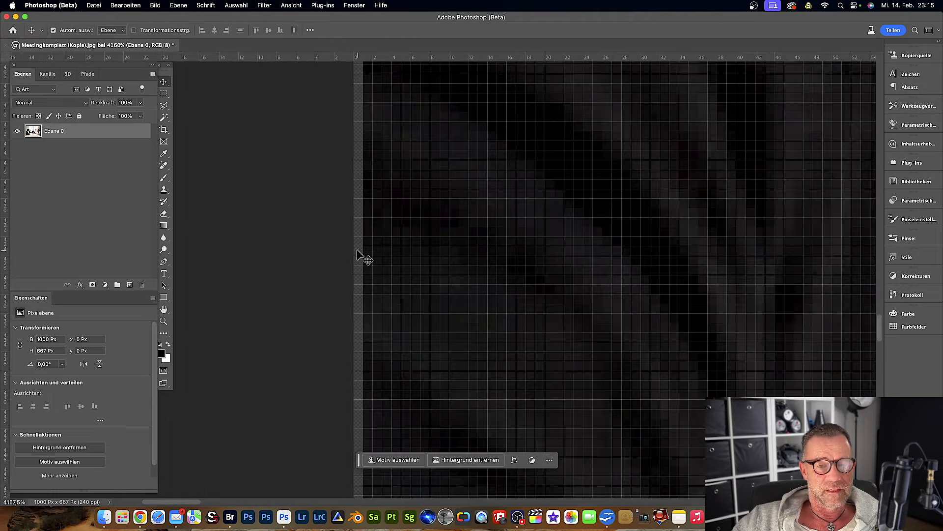
{"action": "scroll", "coordinate": [358, 253], "scroll_direction": "down", "scroll_amount": 2}
{"action": "scroll", "coordinate": [359, 255], "scroll_direction": "down", "scroll_amount": 2}
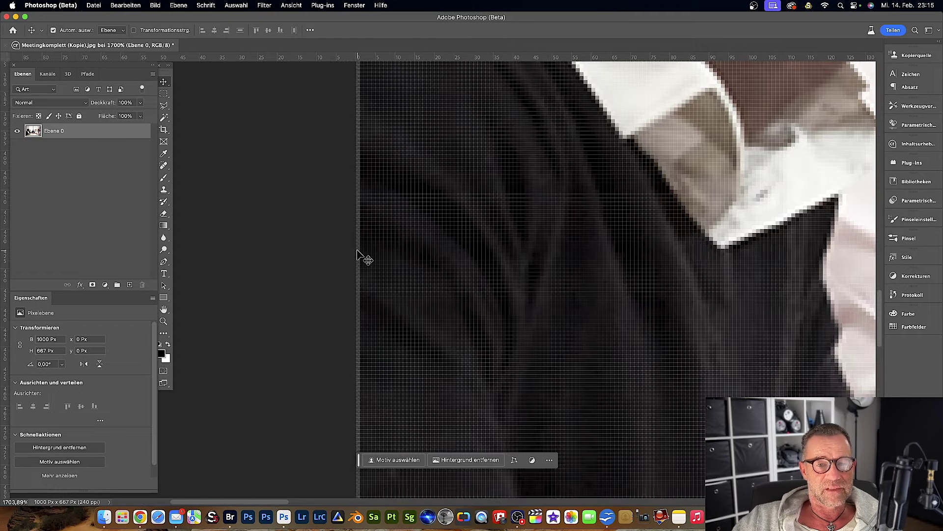
{"action": "scroll", "coordinate": [359, 255], "scroll_direction": "down", "scroll_amount": 2}
{"action": "scroll", "coordinate": [358, 255], "scroll_direction": "down", "scroll_amount": 2}
{"action": "scroll", "coordinate": [419, 260], "scroll_direction": "down", "scroll_amount": 3}
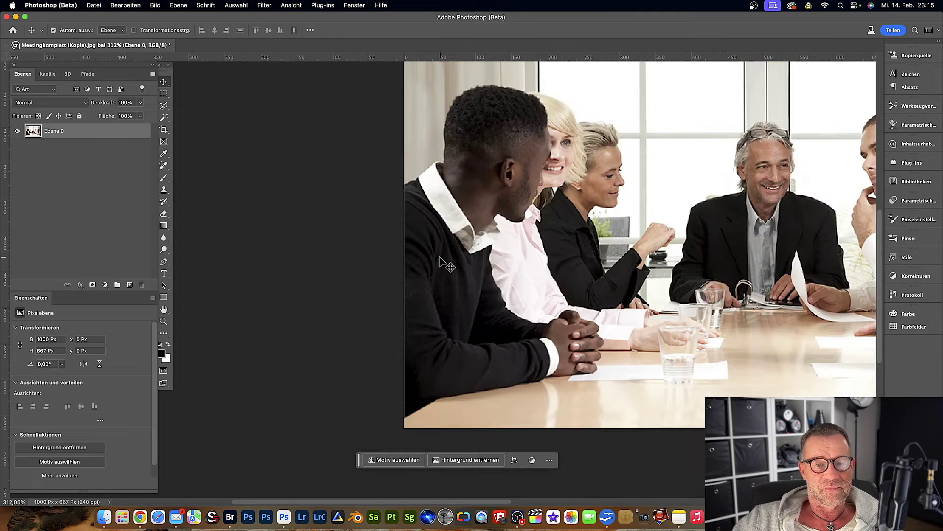
{"action": "scroll", "coordinate": [533, 263], "scroll_direction": "down", "scroll_amount": 3}
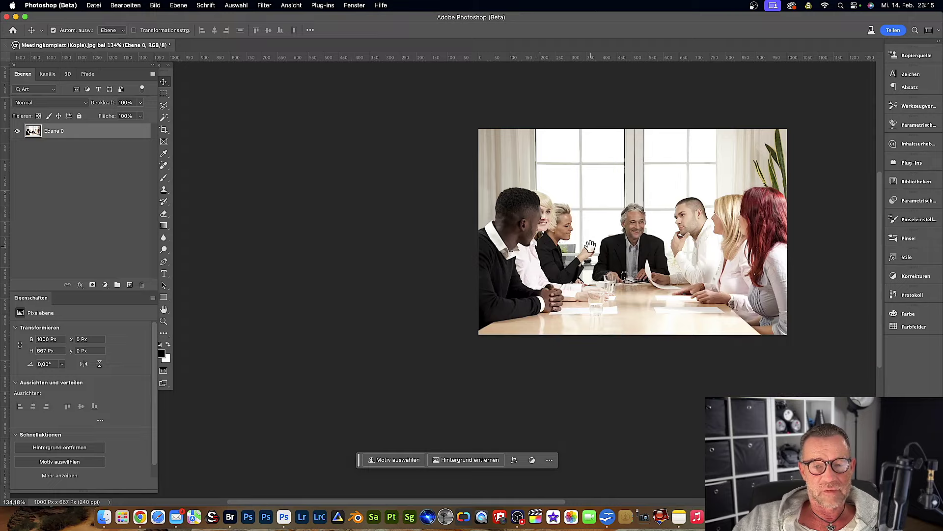
{"action": "scroll", "coordinate": [467, 261], "scroll_direction": "right", "scroll_amount": 5}
{"action": "scroll", "coordinate": [393, 259], "scroll_direction": "right", "scroll_amount": 3}
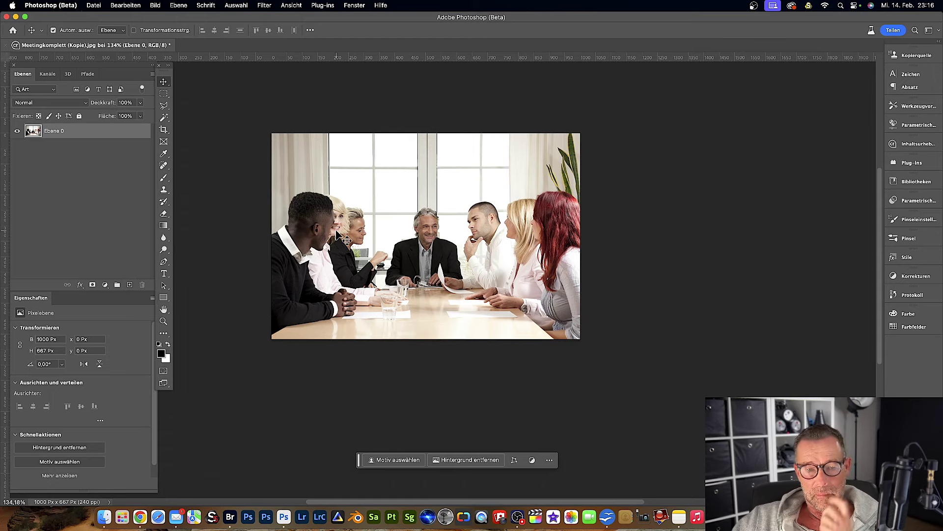
{"action": "mouse_move", "coordinate": [334, 228]}
{"action": "left_mouse_down"}
{"action": "mouse_move", "coordinate": [344, 245]}
{"action": "mouse_move", "coordinate": [339, 230]}
{"action": "left_mouse_up"}
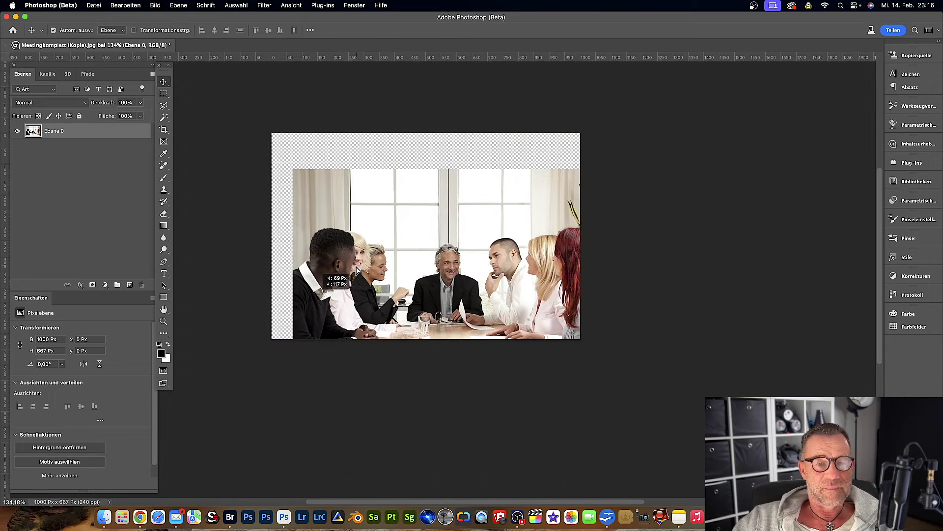
{"action": "left_click_drag", "start_coordinate": [341, 232], "coordinate": [340, 231]}
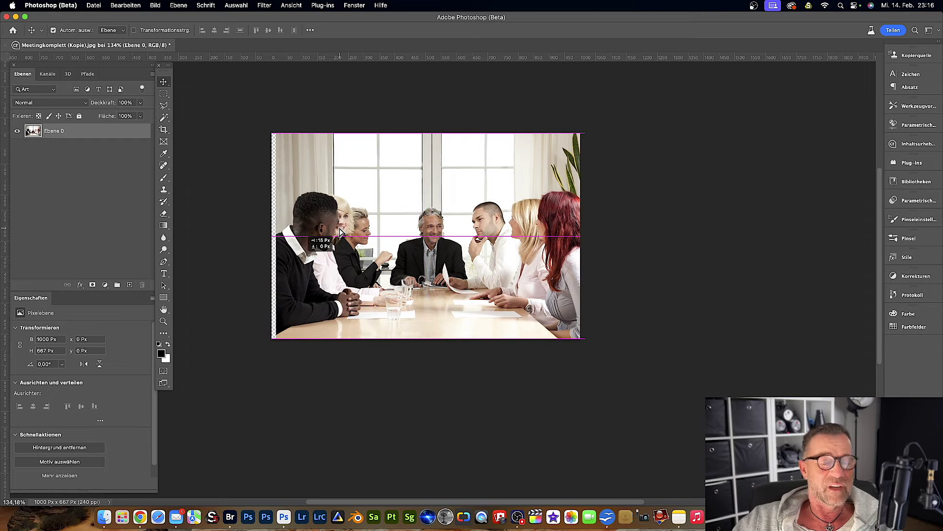
{"action": "left_click_drag", "start_coordinate": [340, 230], "coordinate": [337, 230]}
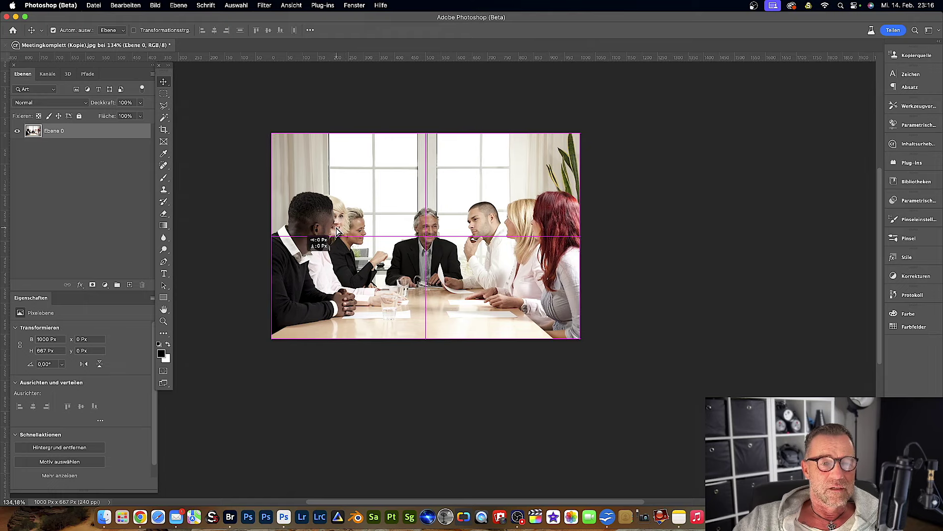
{"action": "left_click_drag", "start_coordinate": [336, 231], "coordinate": [336, 231]}
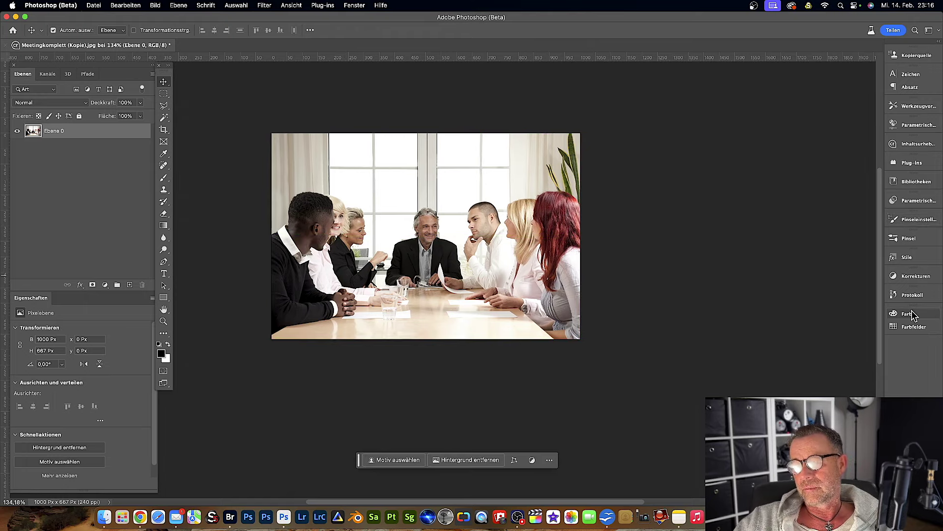
Step: Revert to the Meetingkomplett (Kopie).jpg history snapshot and decline the background-to-layer conversion
{"action": "left_click", "coordinate": [908, 295]}
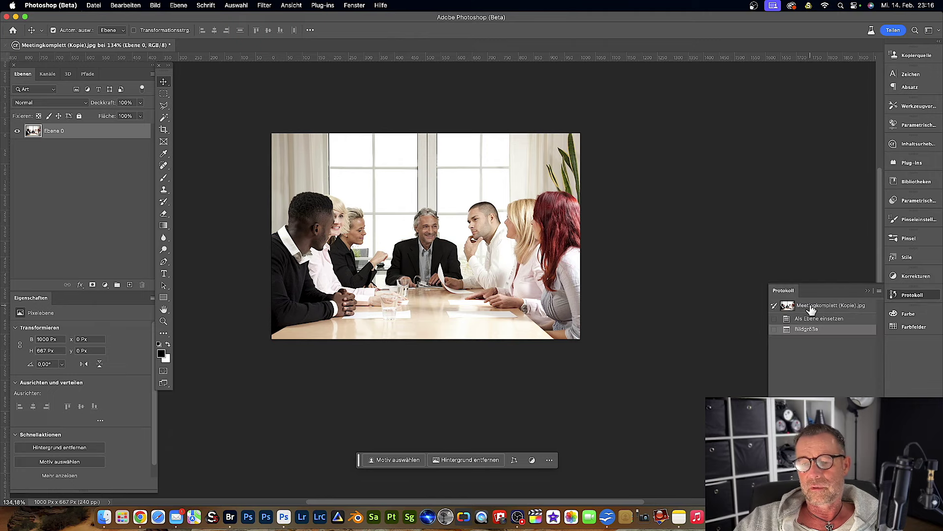
{"action": "left_click", "coordinate": [811, 306]}
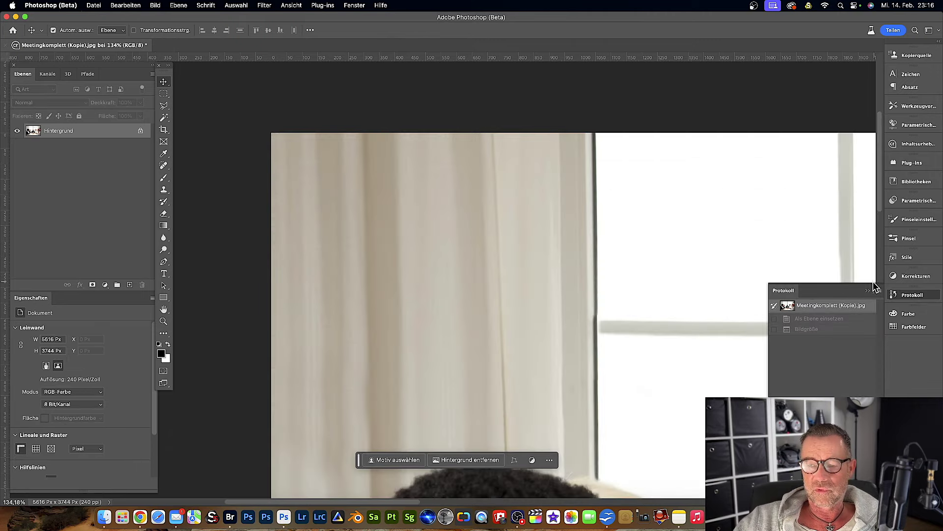
{"action": "left_click", "coordinate": [868, 290]}
{"action": "scroll", "coordinate": [373, 362], "scroll_direction": "down", "scroll_amount": 3}
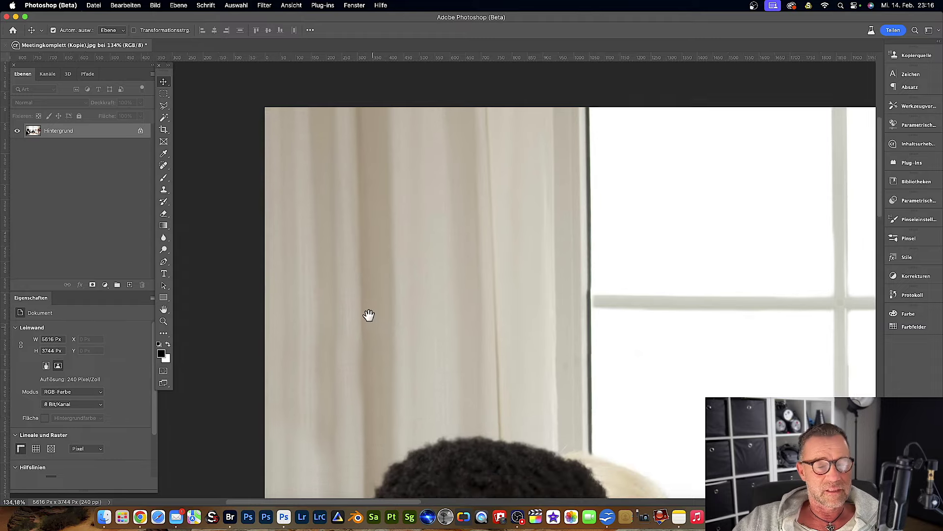
{"action": "scroll", "coordinate": [368, 316], "scroll_direction": "down", "scroll_amount": 3}
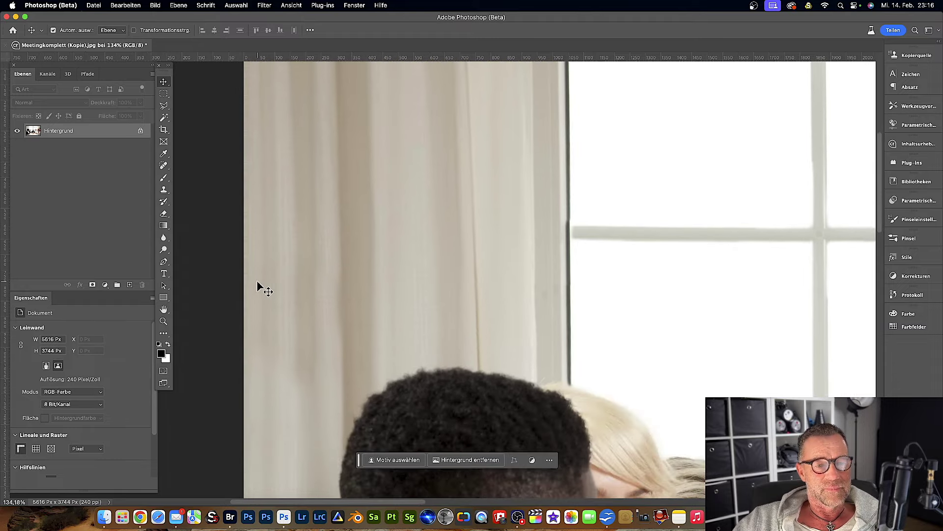
{"action": "scroll", "coordinate": [256, 285], "scroll_direction": "down", "scroll_amount": 5}
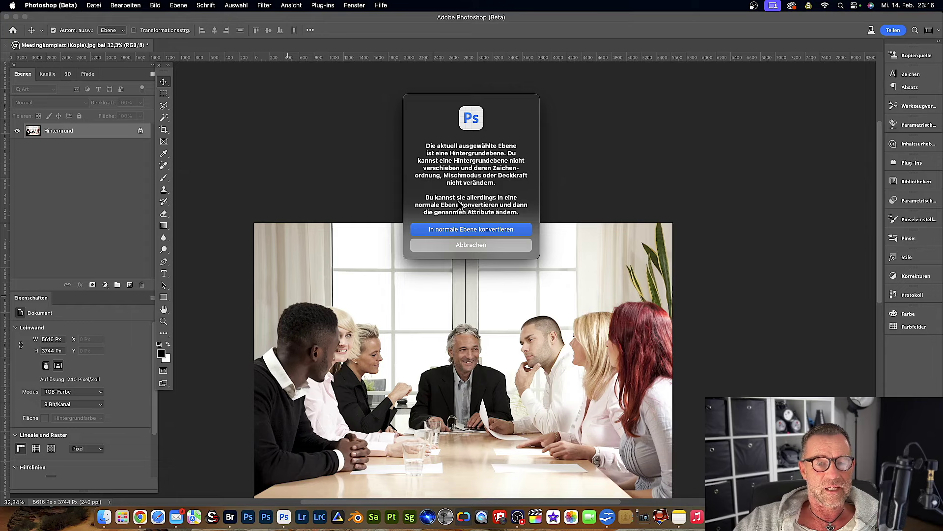
{"action": "left_click", "coordinate": [474, 245]}
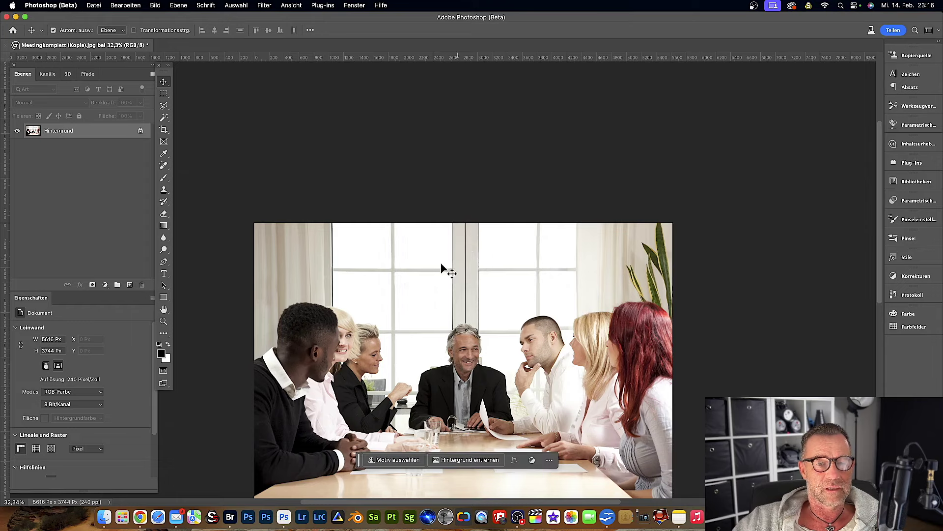
{"action": "left_click_drag", "start_coordinate": [389, 379], "coordinate": [420, 250]}
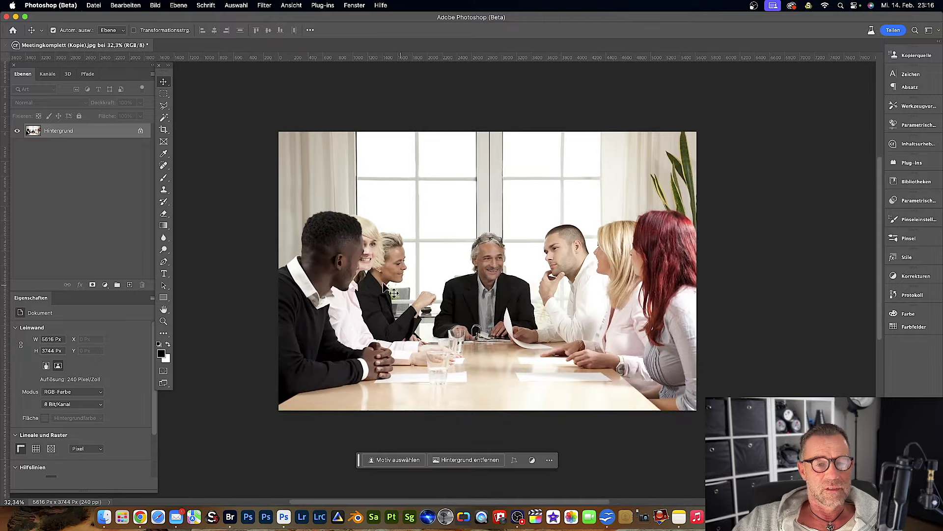
{"action": "left_click", "coordinate": [140, 132]}
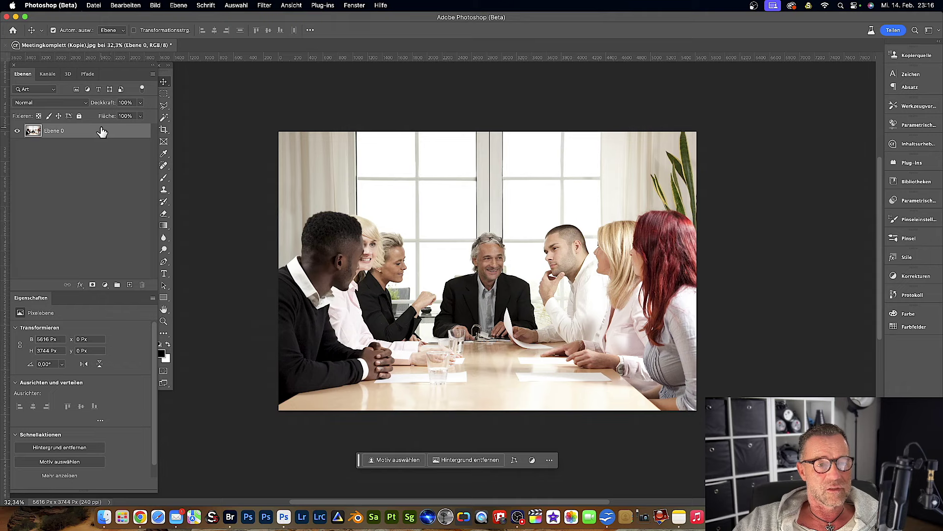
{"action": "right_click", "coordinate": [137, 132]}
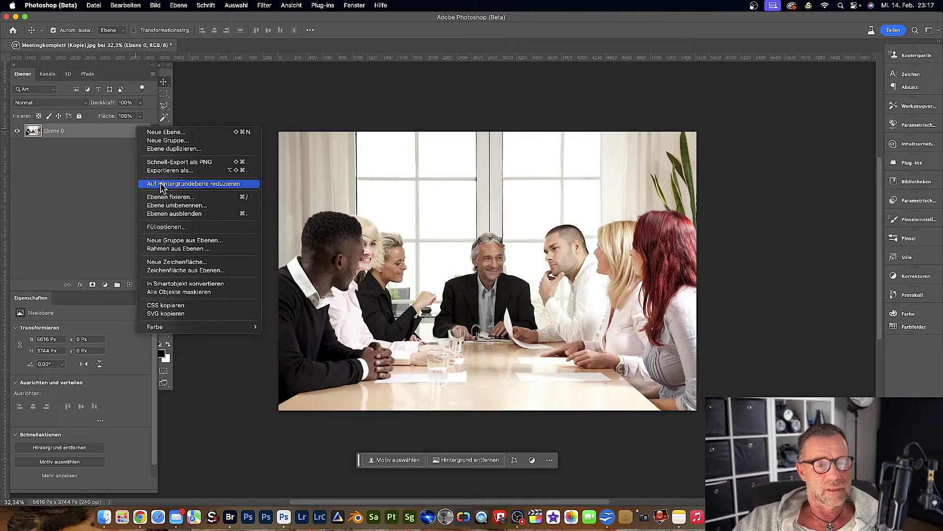
{"action": "left_click", "coordinate": [160, 183]}
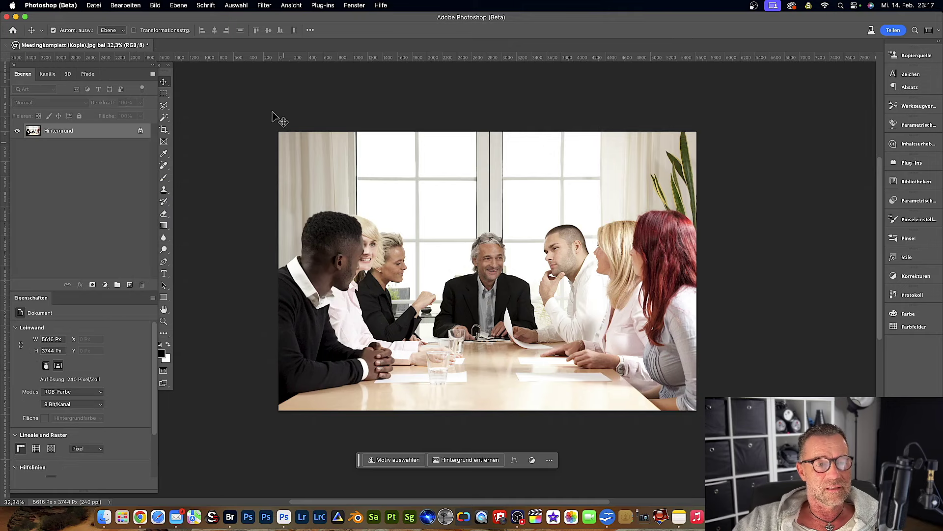
{"action": "left_click", "coordinate": [151, 4]}
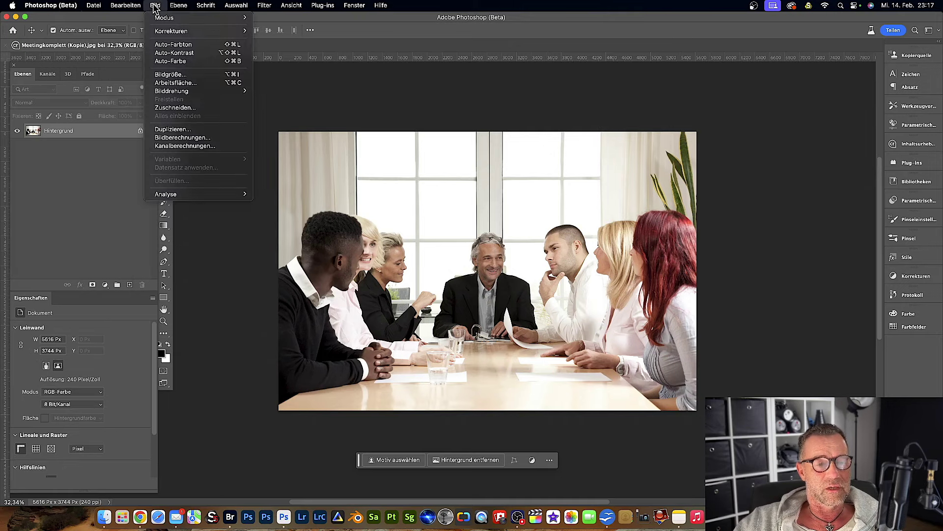
Step: Set the image width to 1000 px in Image Size, giving 1000 × 667 px
{"action": "left_click", "coordinate": [166, 75]}
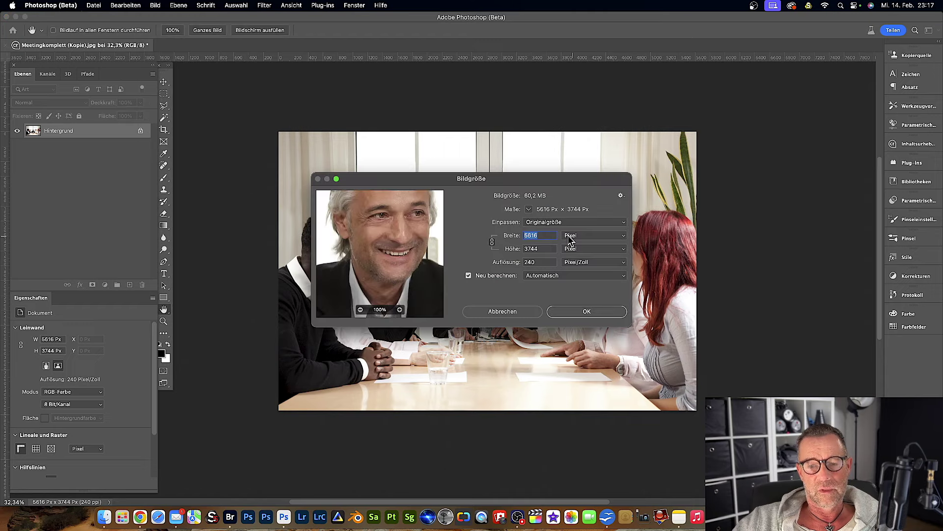
{"action": "type", "text": "1000"}
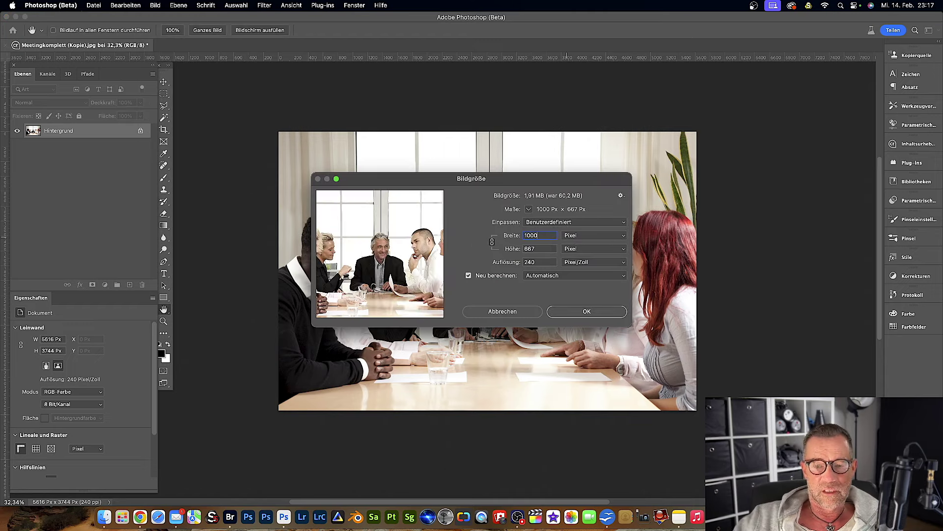
{"action": "left_click", "coordinate": [579, 318]}
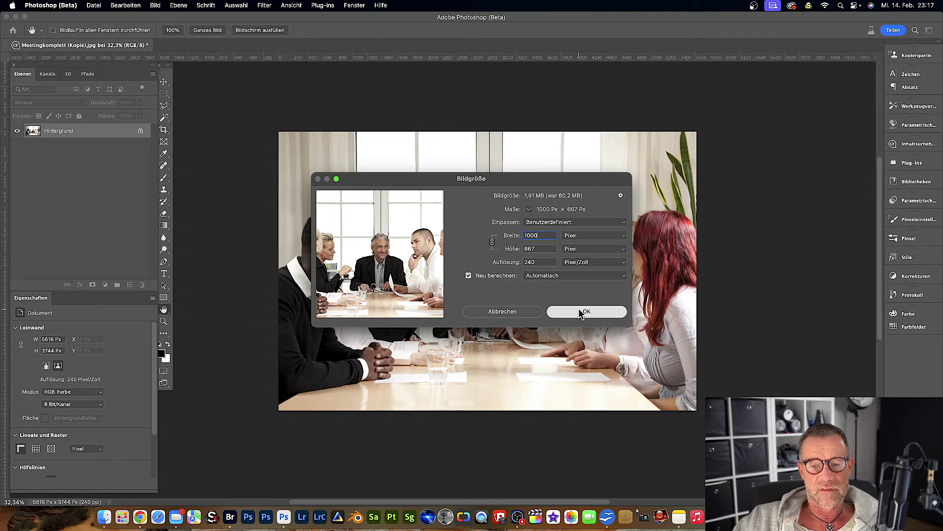
Step: Zoom in and pan to inspect the pixels on the white collar
{"action": "scroll", "coordinate": [254, 139], "scroll_direction": "up", "scroll_amount": 5}
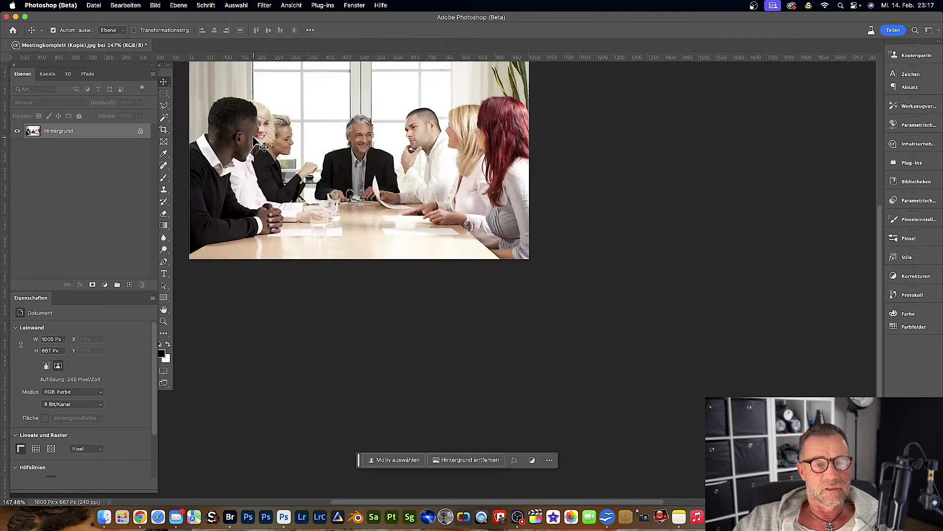
{"action": "scroll", "coordinate": [428, 341], "scroll_direction": "left", "scroll_amount": 10}
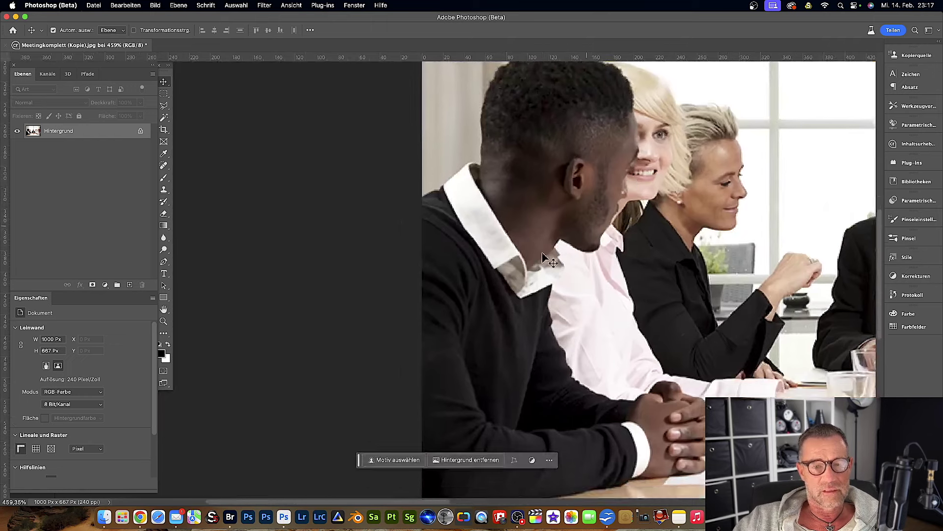
{"action": "scroll", "coordinate": [428, 342], "scroll_direction": "up", "scroll_amount": 2}
{"action": "scroll", "coordinate": [428, 342], "scroll_direction": "up", "scroll_amount": 2}
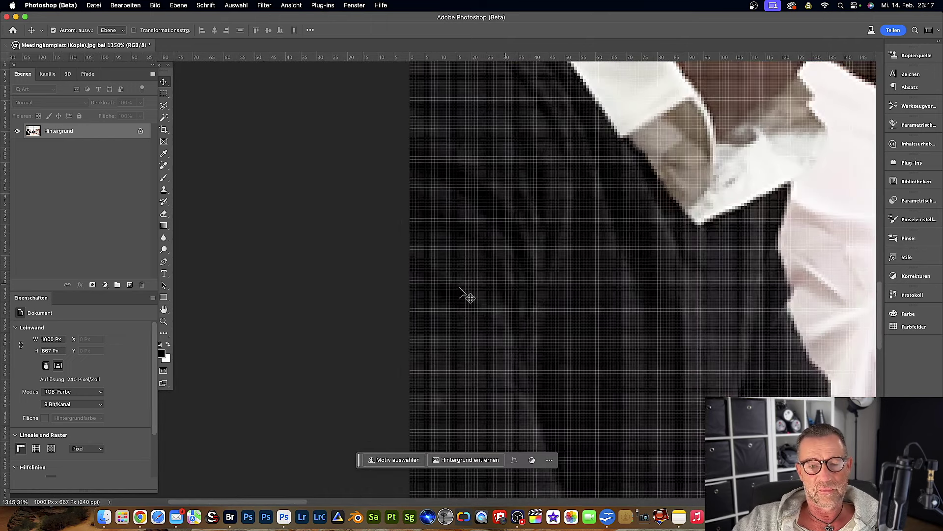
{"action": "mouse_move", "coordinate": [430, 249]}
{"action": "left_mouse_down"}
{"action": "mouse_move", "coordinate": [452, 382]}
{"action": "mouse_move", "coordinate": [400, 262]}
{"action": "left_mouse_up"}
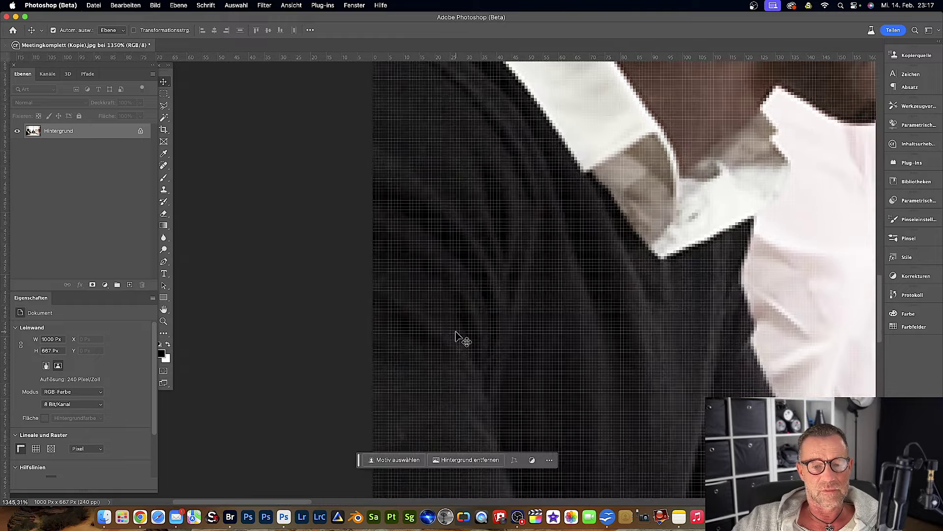
{"action": "scroll", "coordinate": [456, 332], "scroll_direction": "down", "scroll_amount": 5}
{"action": "scroll", "coordinate": [523, 300], "scroll_direction": "down", "scroll_amount": 5}
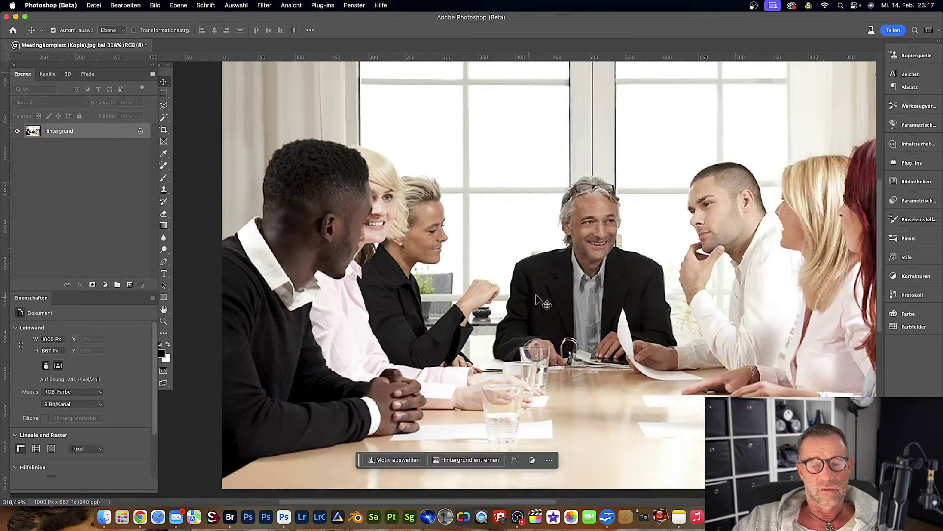
{"action": "scroll", "coordinate": [523, 302], "scroll_direction": "down", "scroll_amount": 3}
{"action": "scroll", "coordinate": [506, 285], "scroll_direction": "right", "scroll_amount": 5}
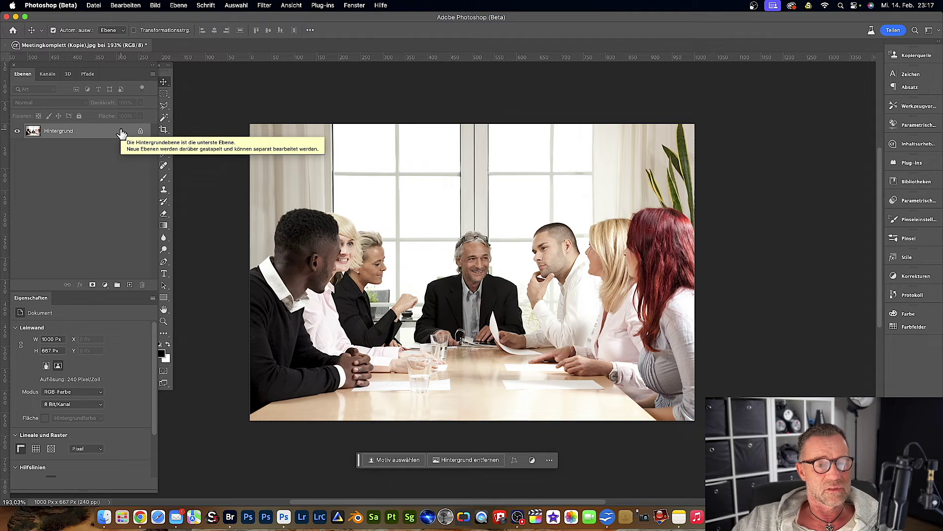
{"action": "scroll", "coordinate": [265, 266], "scroll_direction": "up", "scroll_amount": 5}
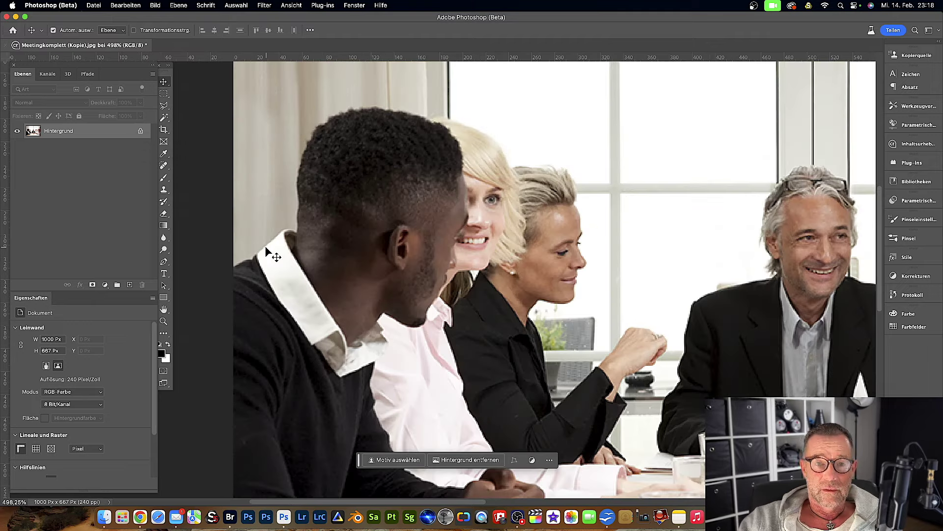